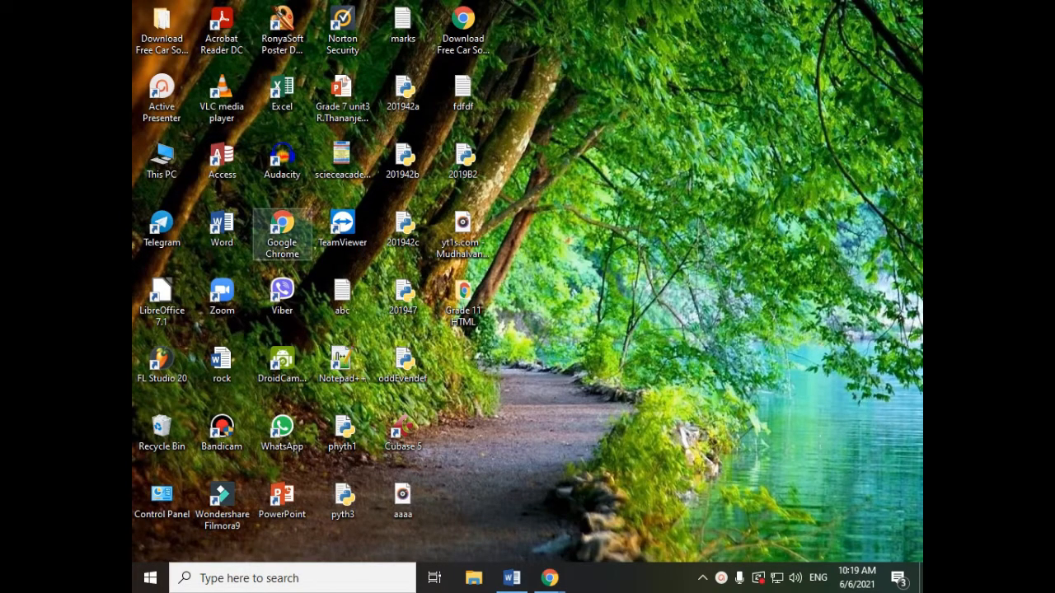
- Open Google Chrome and go to google.com
{"action": "double_click", "coordinate": [282, 235]}
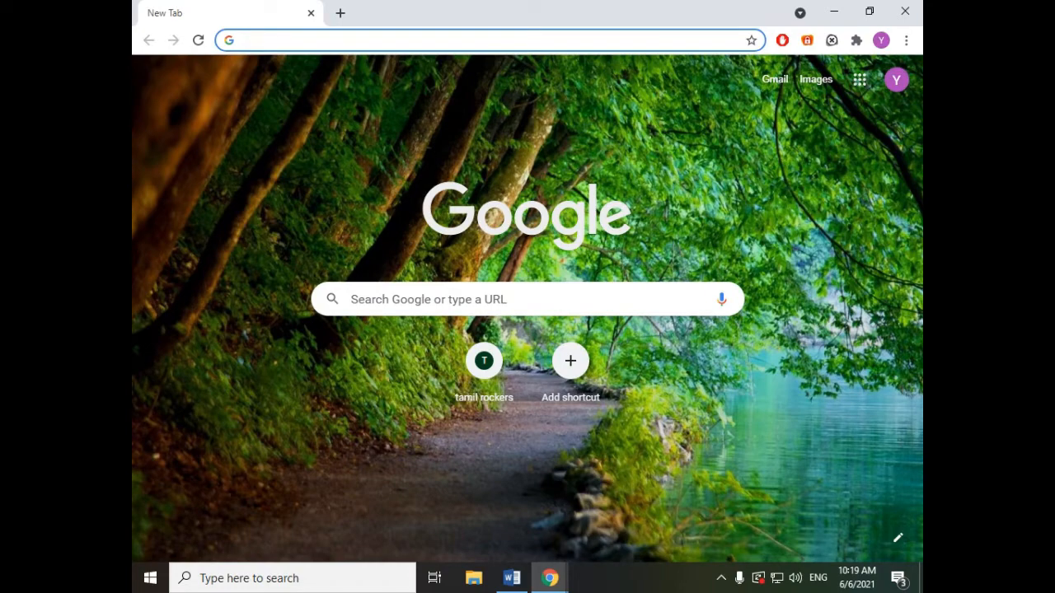
{"action": "type", "text": "g"}
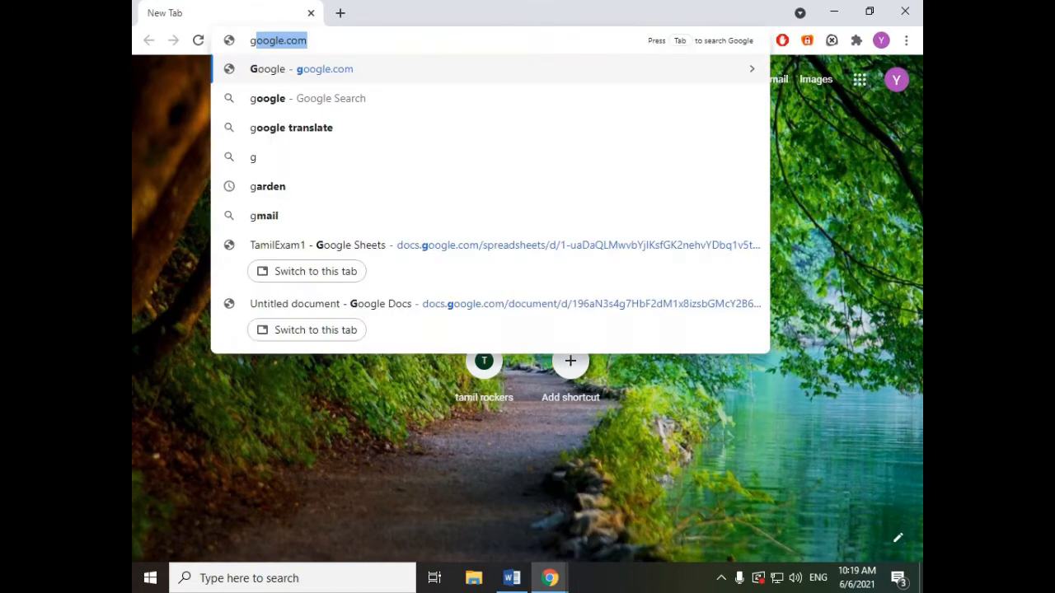
{"action": "key", "text": "Return"}
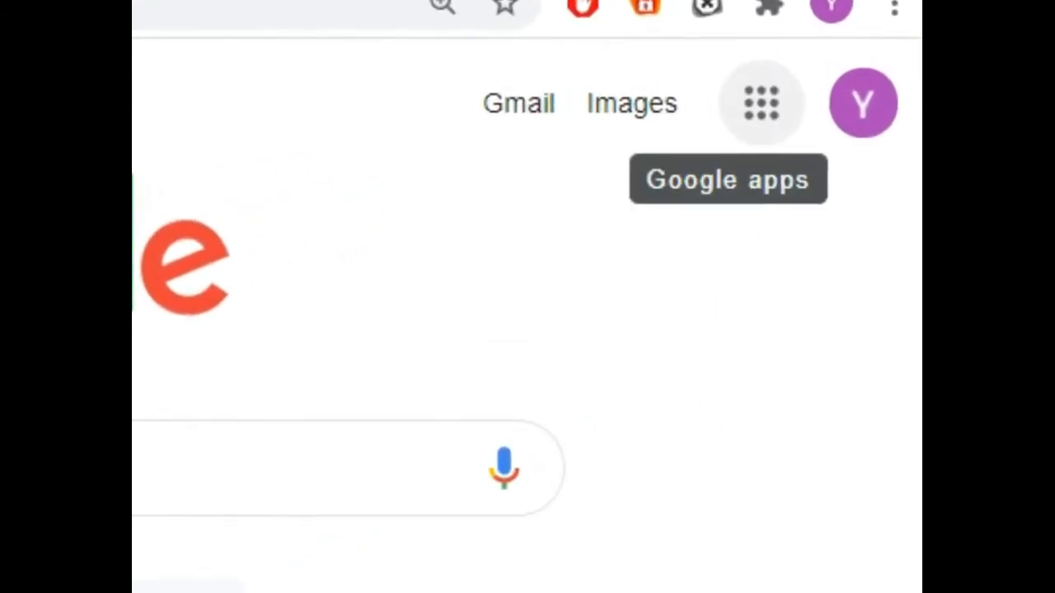
- Find Docs among the Google apps and open the Google Docs home page
{"action": "left_click", "coordinate": [853, 80]}
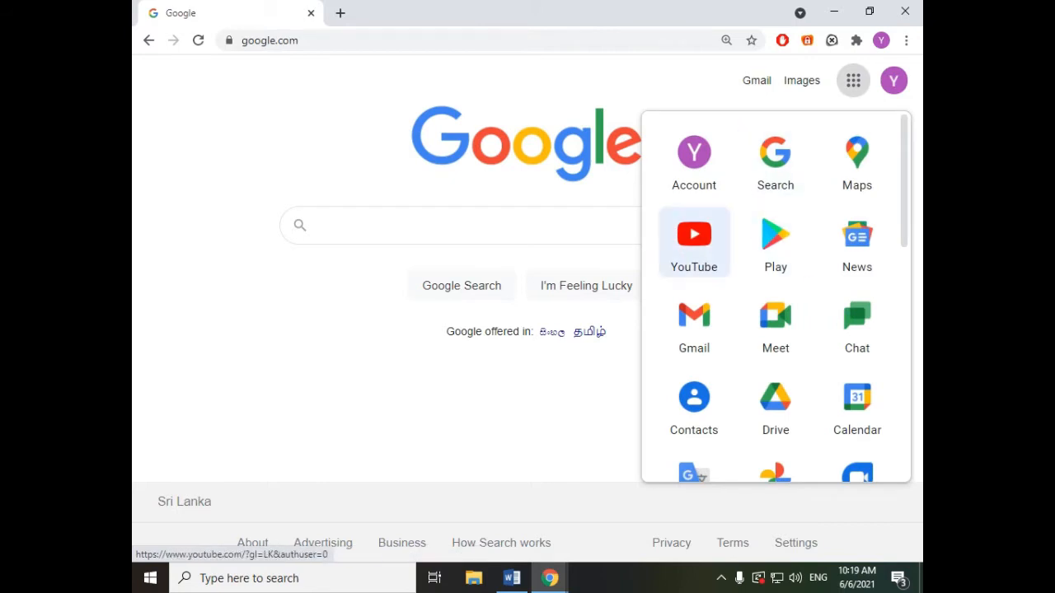
{"action": "scroll", "coordinate": [774, 239], "scroll_direction": "down", "scroll_amount": 3}
{"action": "scroll", "coordinate": [775, 297], "scroll_direction": "down", "scroll_amount": 5}
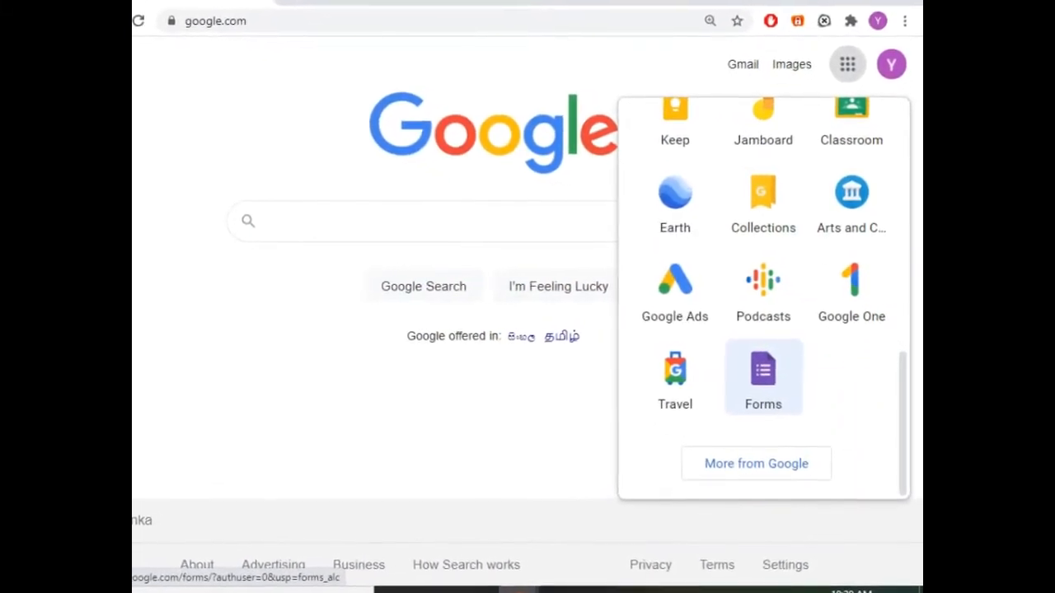
{"action": "scroll", "coordinate": [767, 375], "scroll_direction": "up", "scroll_amount": 1}
{"action": "scroll", "coordinate": [742, 367], "scroll_direction": "up", "scroll_amount": 4}
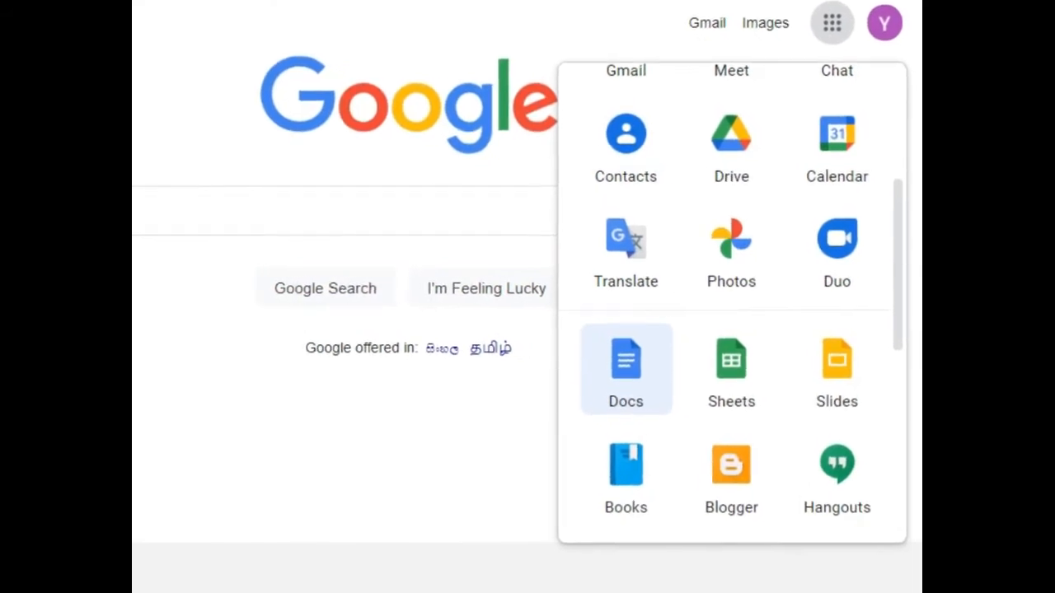
{"action": "left_click", "coordinate": [626, 368]}
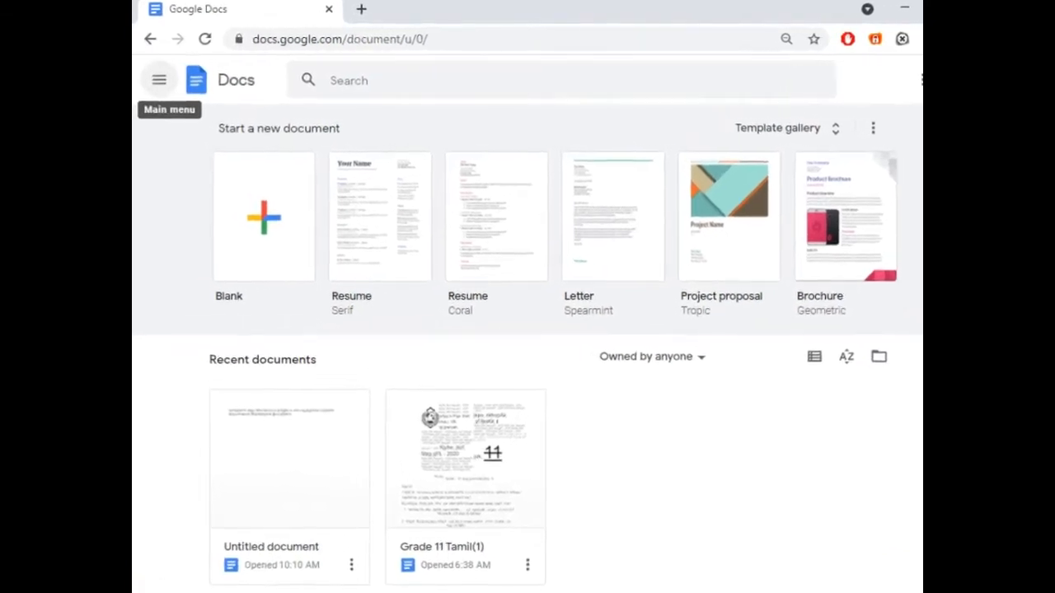
- Switch from Google Docs to Google Forms, create a blank form and select its title for editing
{"action": "left_click", "coordinate": [160, 81]}
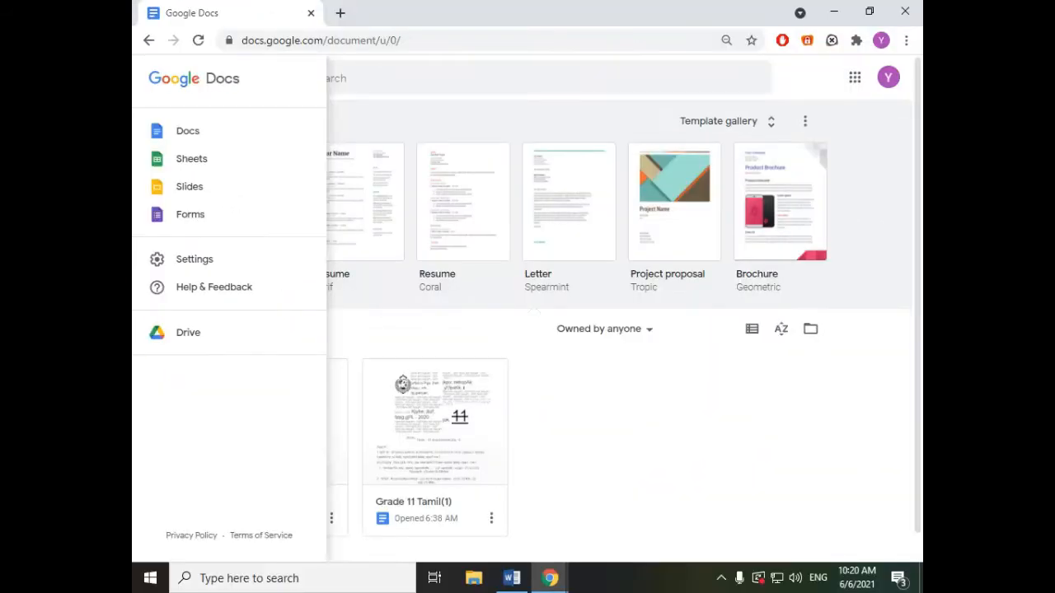
{"action": "left_click", "coordinate": [251, 381]}
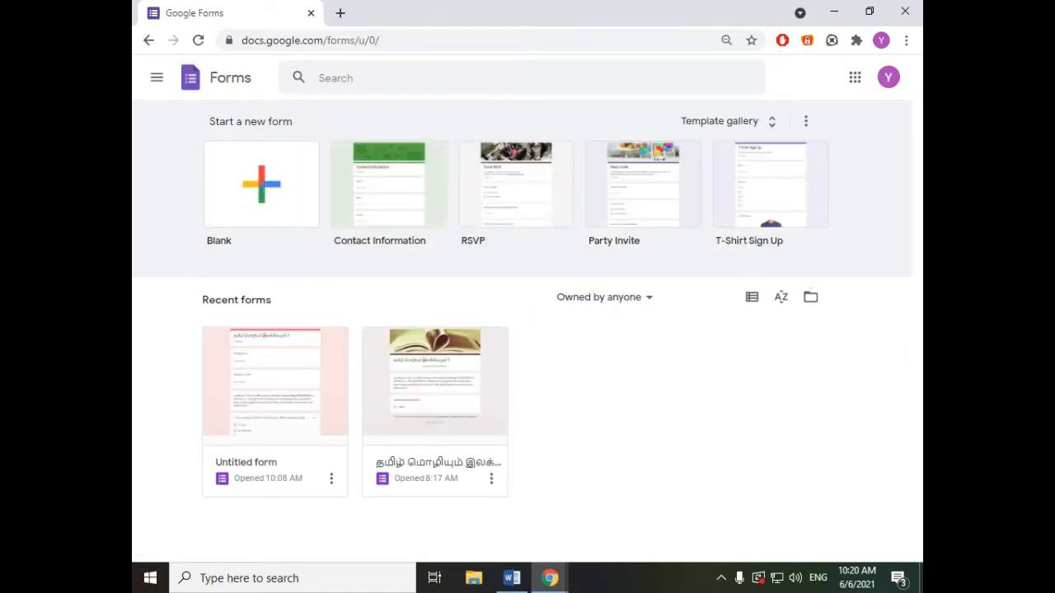
{"action": "left_click", "coordinate": [643, 184]}
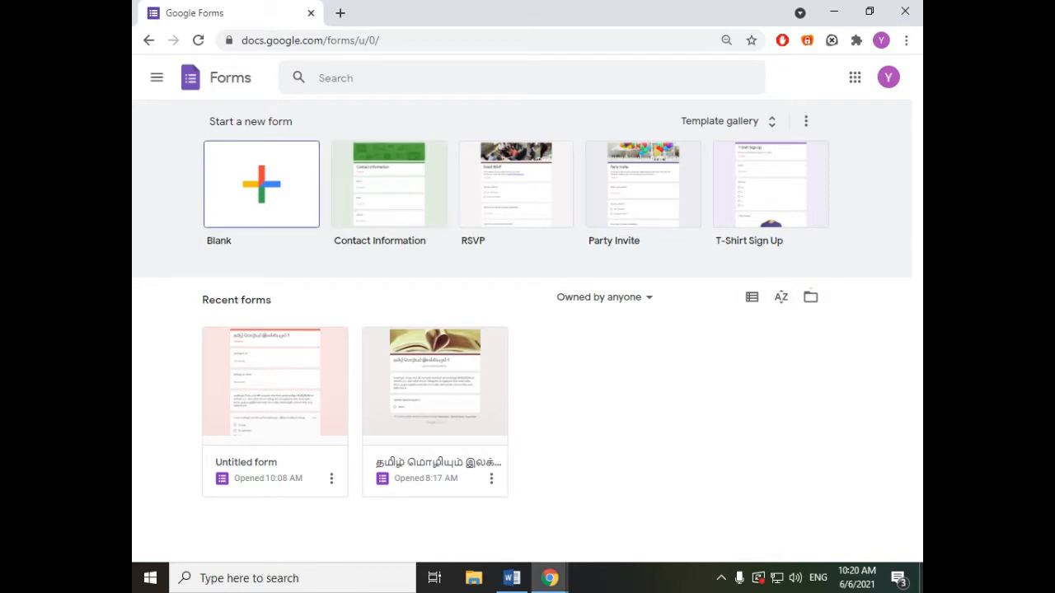
{"action": "left_click", "coordinate": [261, 184]}
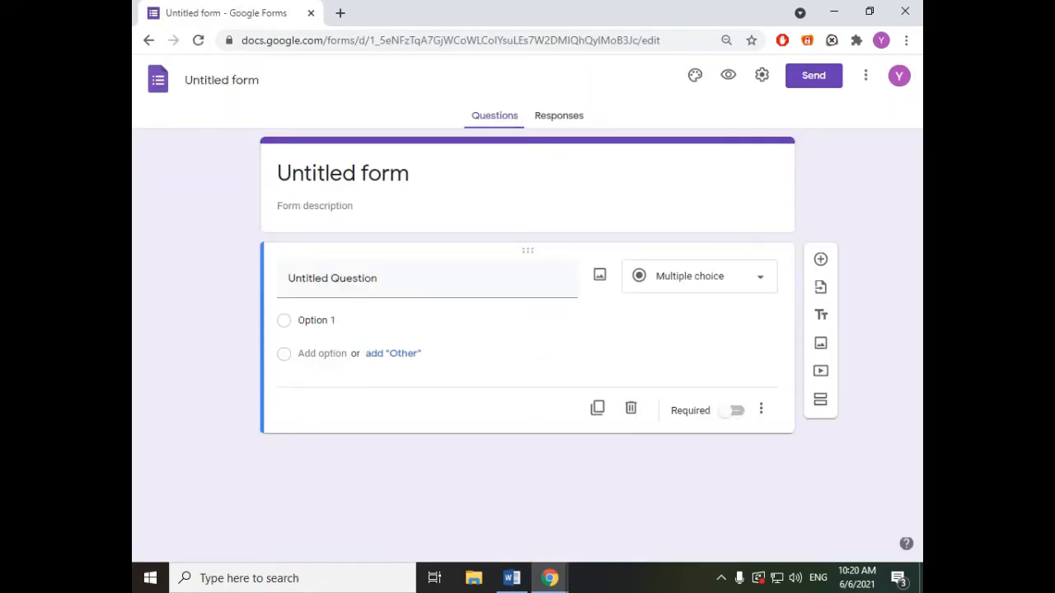
{"action": "left_click", "coordinate": [343, 173]}
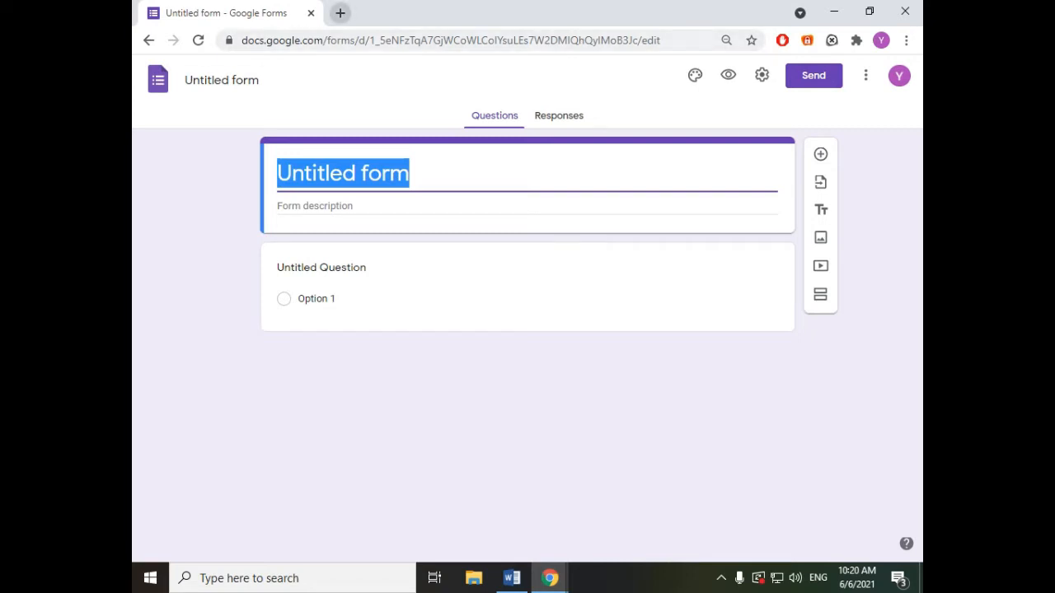
- Search the web for "bamini to unicode" in a new browser tab and open the Islam Kalvi converter
{"action": "left_click", "coordinate": [340, 13]}
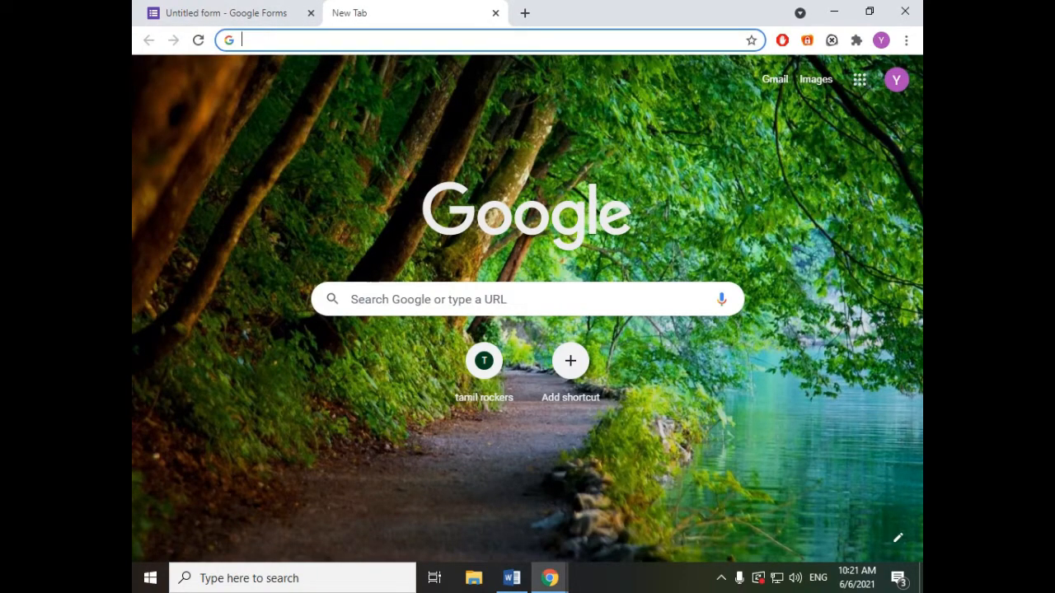
{"action": "type", "text": "bamini to unicode"}
{"action": "key", "text": "Return"}
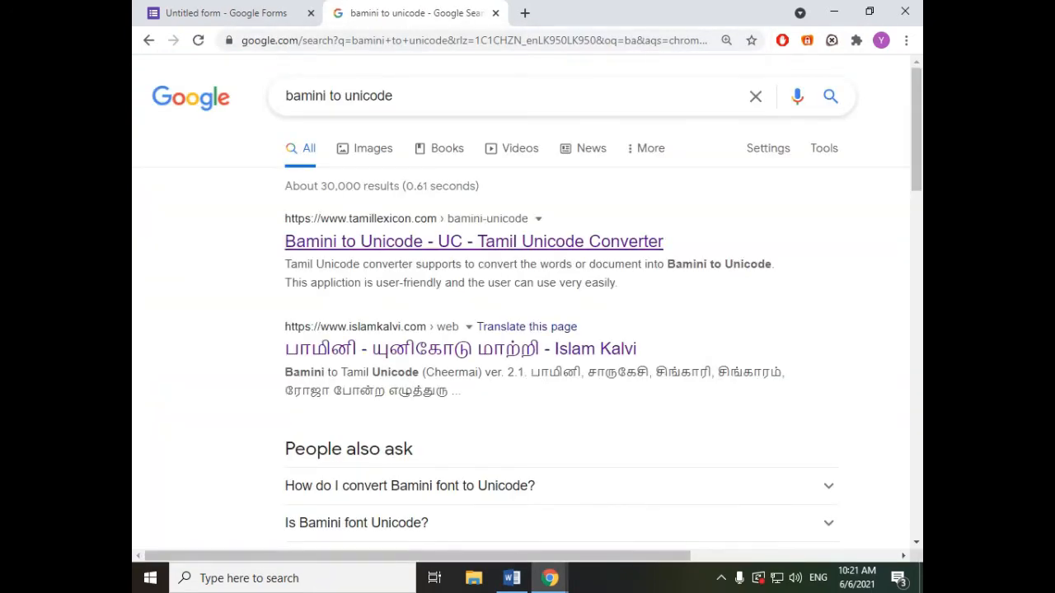
{"action": "scroll", "coordinate": [461, 346], "scroll_direction": "down", "scroll_amount": 8}
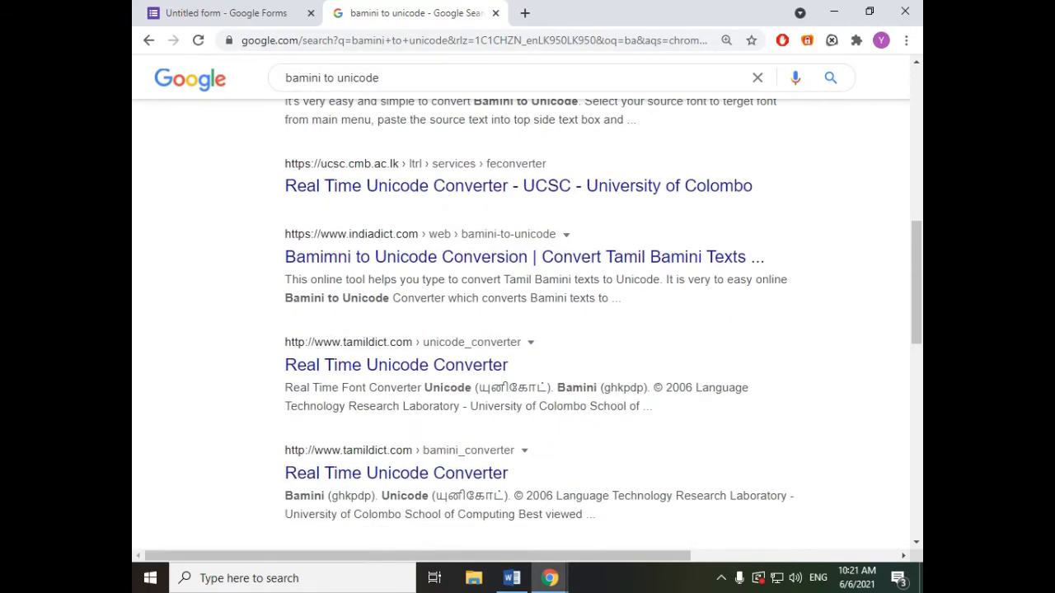
{"action": "scroll", "coordinate": [527, 330], "scroll_direction": "up", "scroll_amount": 10}
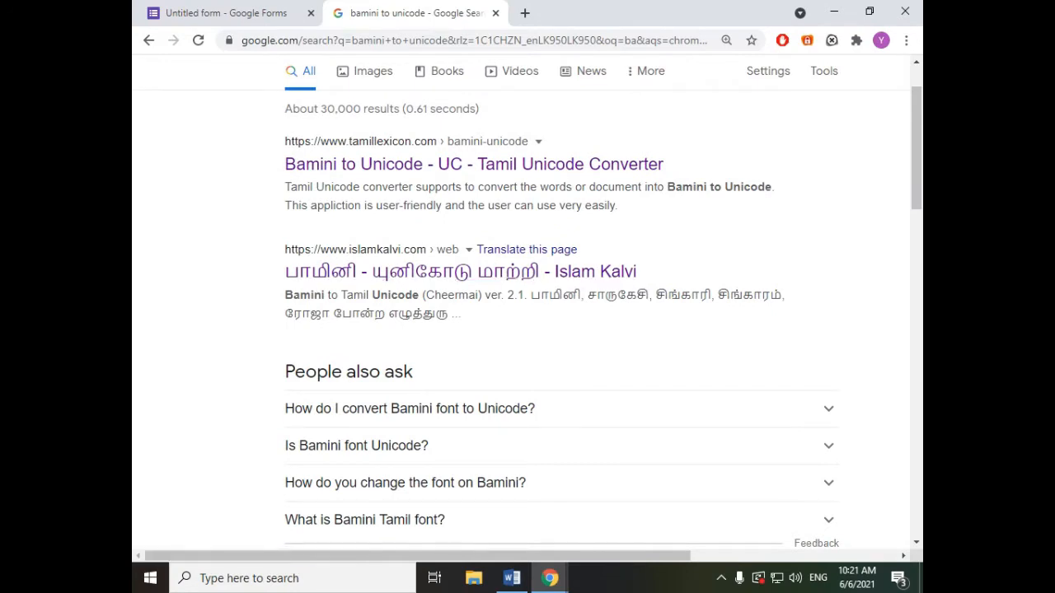
{"action": "left_click", "coordinate": [460, 271]}
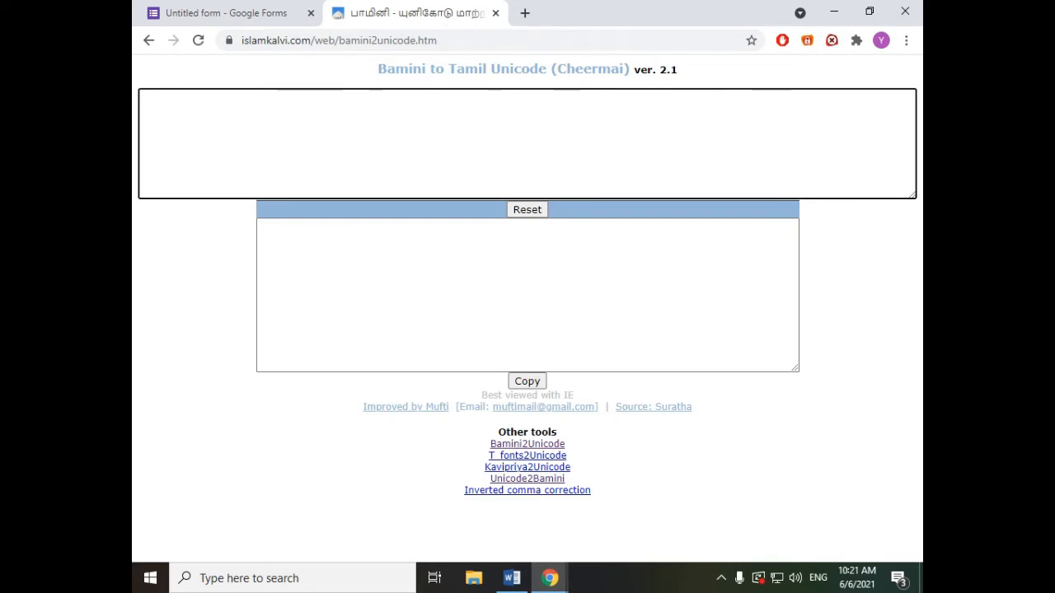
- Enter the Bamini text "jfty; njhlu;ghly; njhopDl;gk;" in the converter to produce its Tamil Unicode version
{"action": "type", "text": "jfty; nj"}
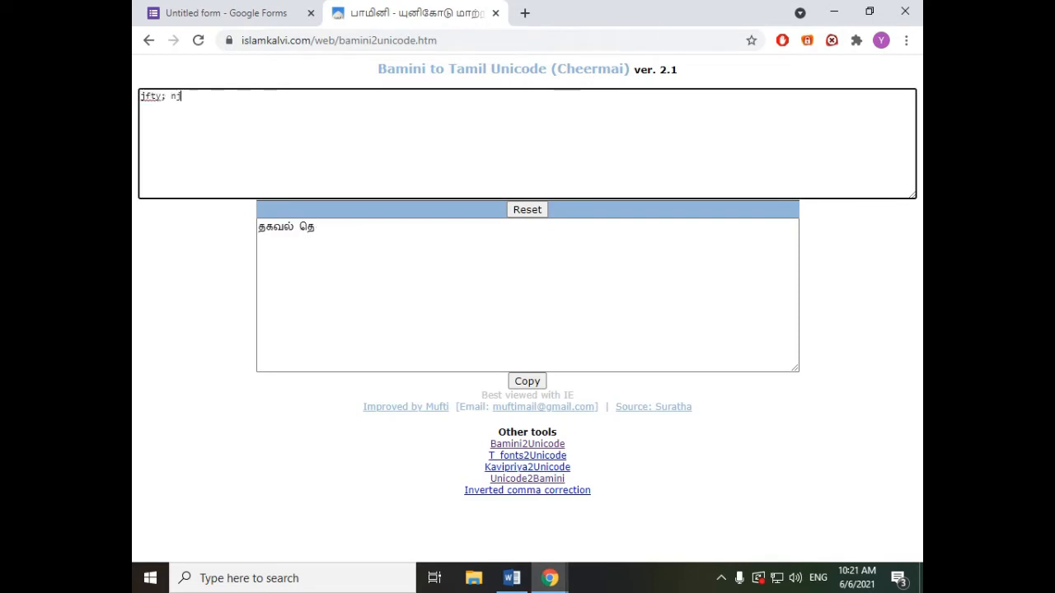
{"action": "type", "text": "hlu;ghly; "}
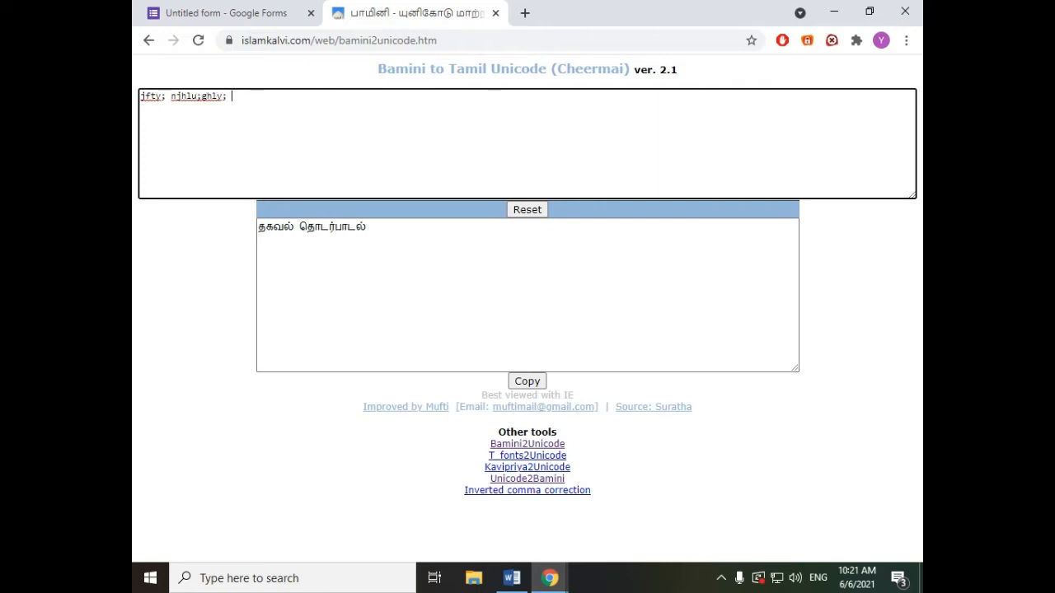
{"action": "type", "text": "njhopE"}
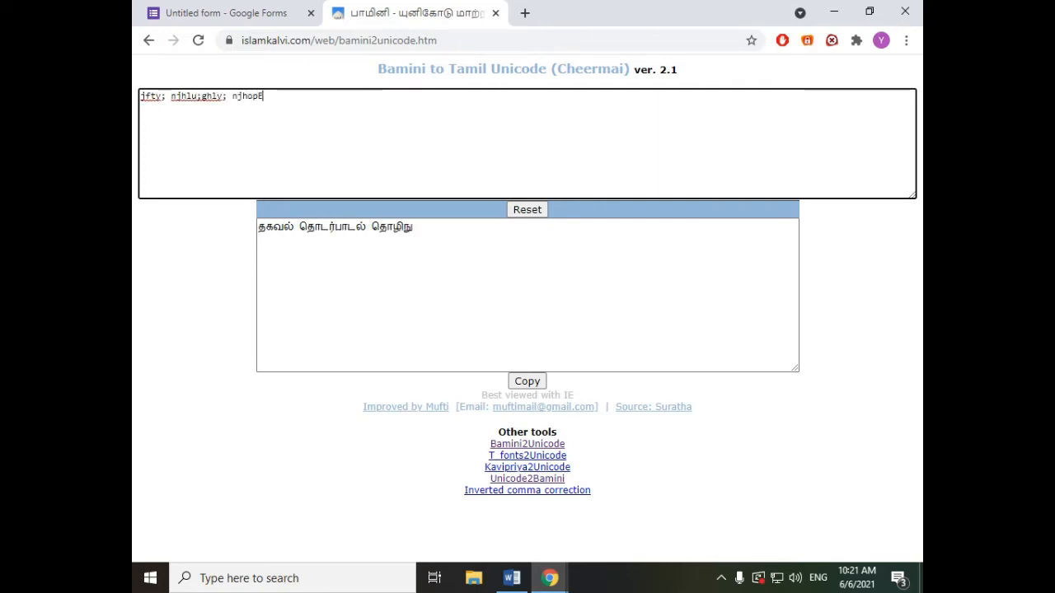
{"action": "key", "text": "BackSpace"}
{"action": "type", "text": "Dl;gk;"}
- Copy the converted text "தகவல் தொடர்பாடல் தொழினுட்பம்" and paste it as the title of the untitled form
{"action": "left_click_drag", "start_coordinate": [289, 96], "coordinate": [140, 97]}
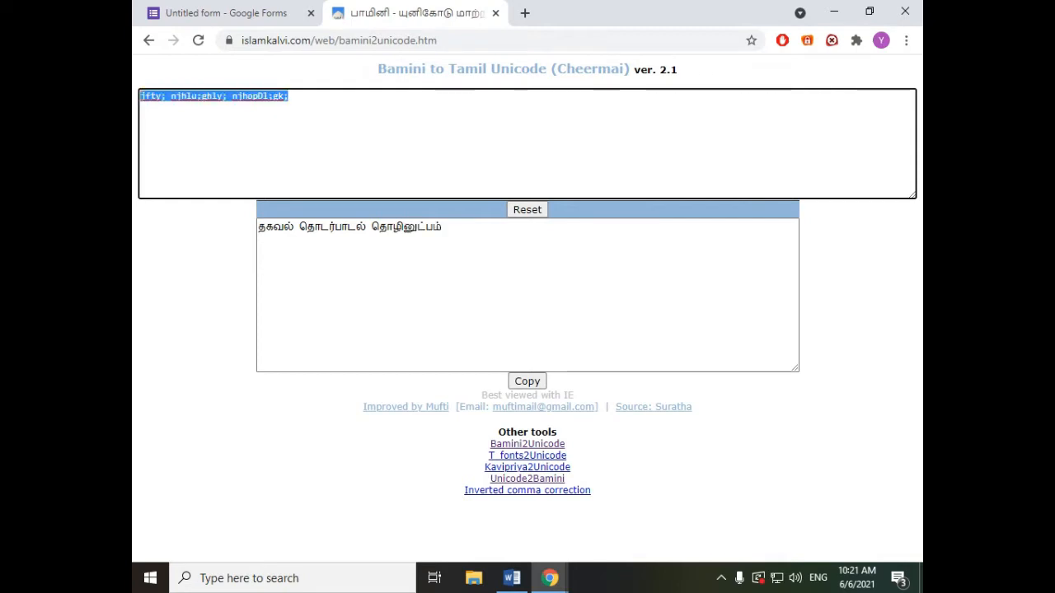
{"action": "left_click_drag", "start_coordinate": [442, 226], "coordinate": [258, 226]}
{"action": "key", "text": "ctrl+c"}
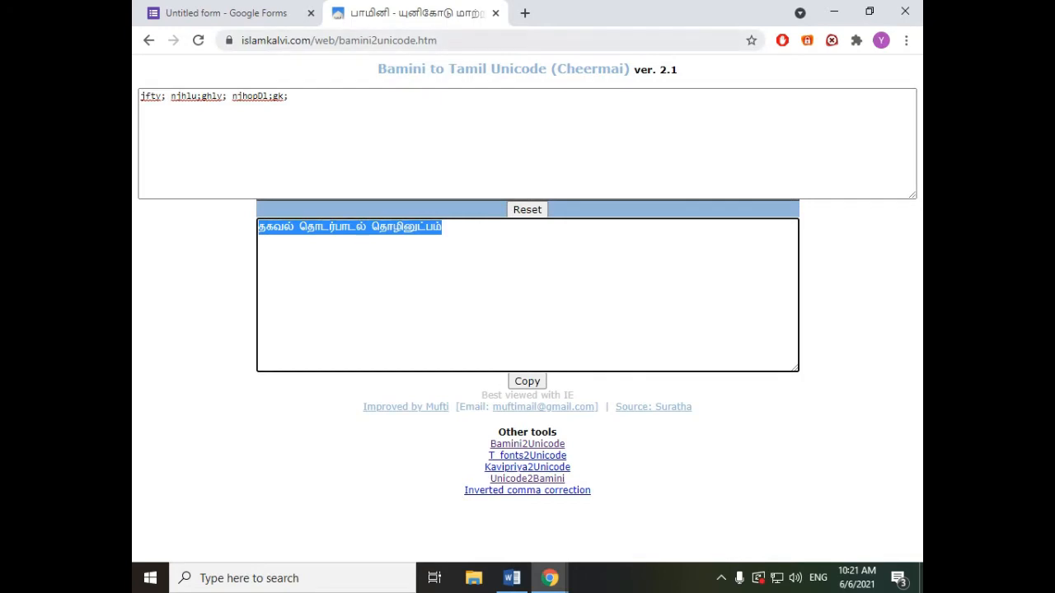
{"action": "left_click", "coordinate": [250, 13]}
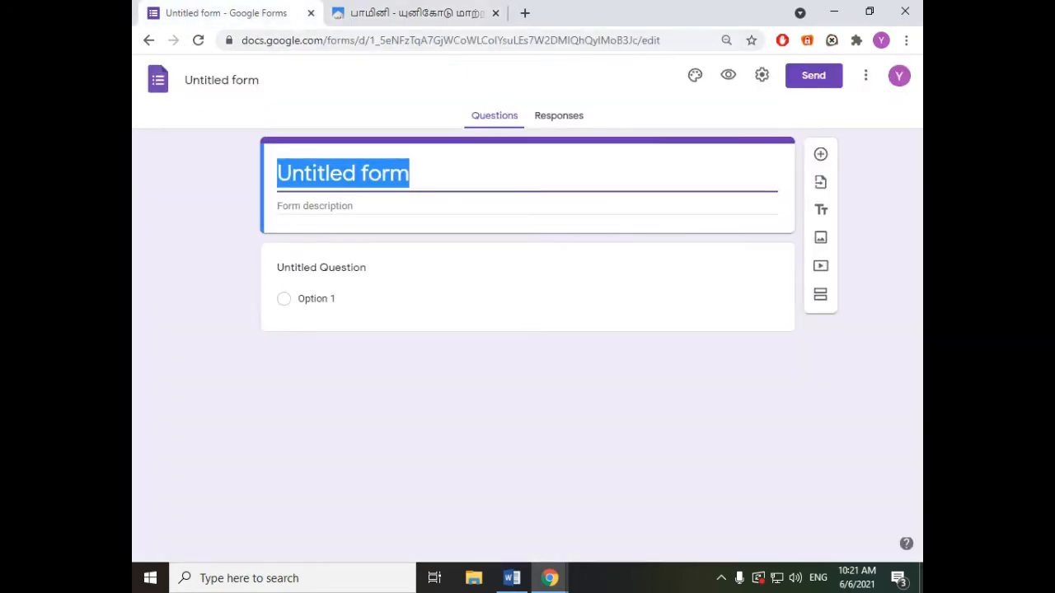
{"action": "key", "text": "ctrl+v"}
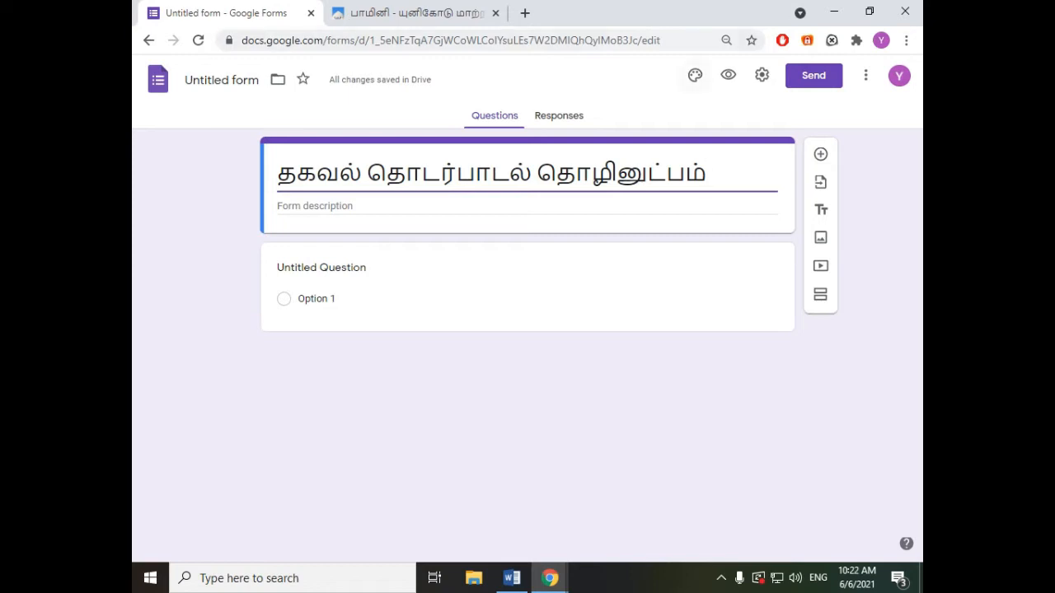
- Open Google Docs in a new browser tab and create a blank document
{"action": "key", "text": "ctrl+t"}
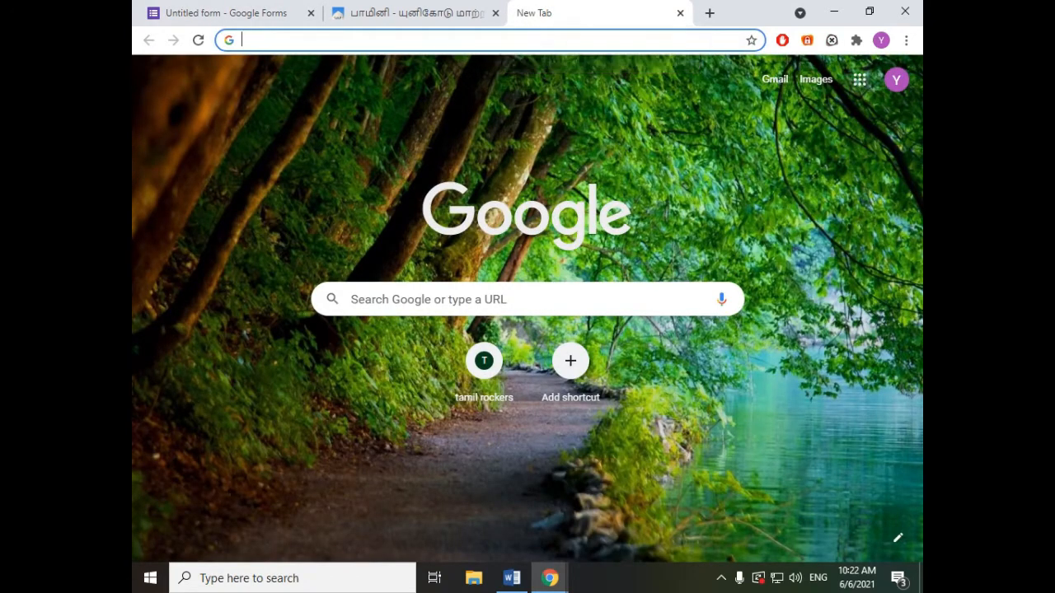
{"action": "left_click", "coordinate": [860, 79]}
{"action": "scroll", "coordinate": [720, 295], "scroll_direction": "down", "scroll_amount": 3}
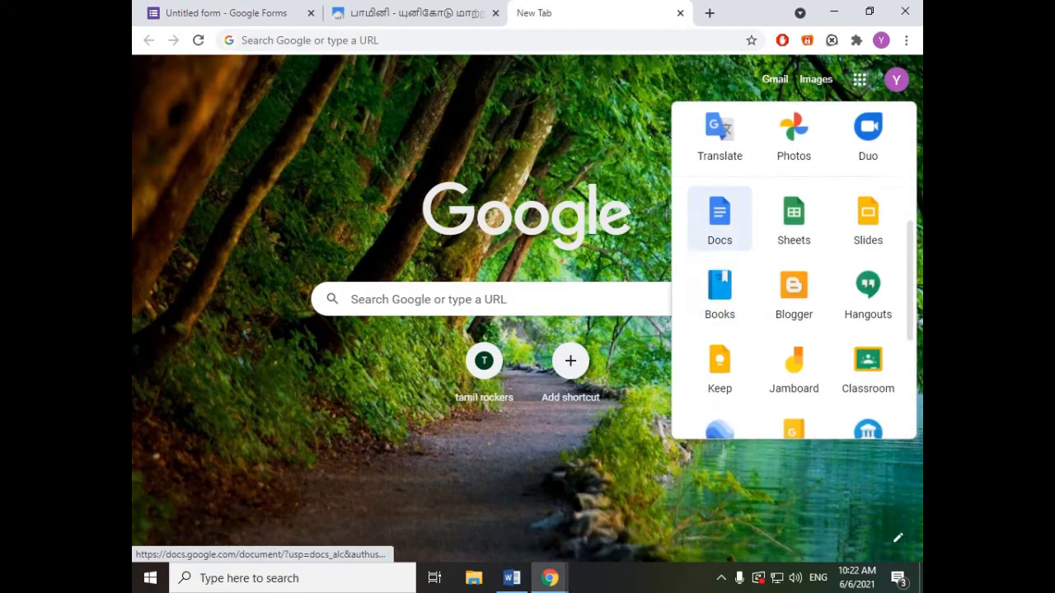
{"action": "left_click", "coordinate": [720, 218]}
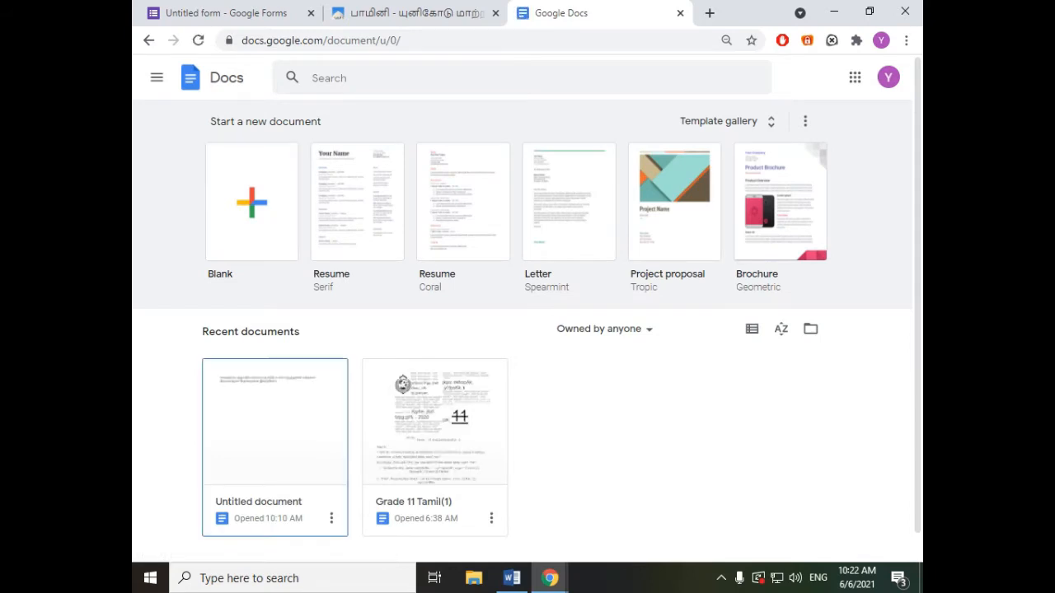
{"action": "left_click", "coordinate": [251, 203]}
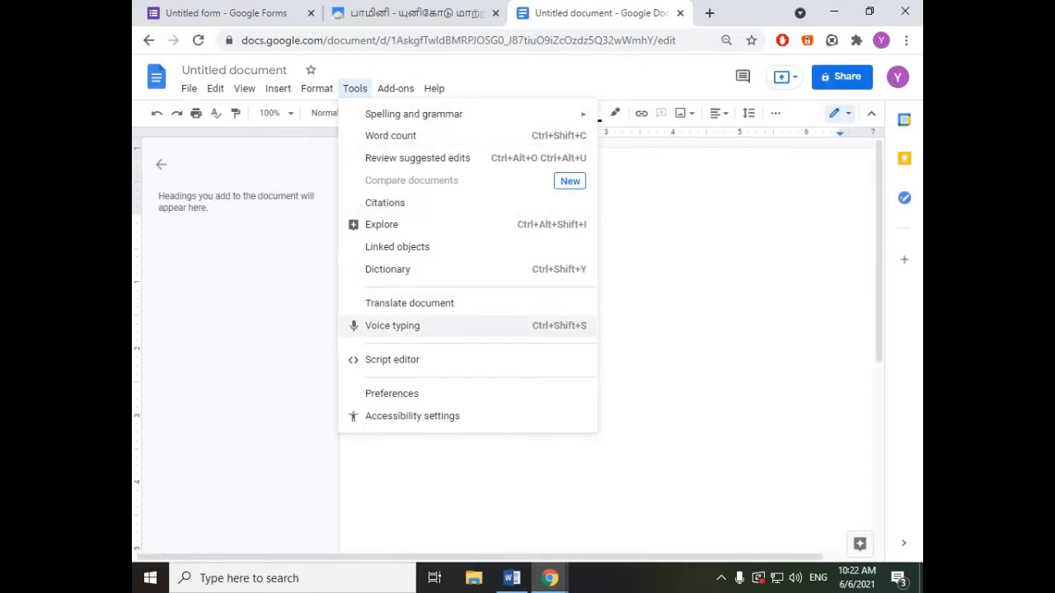
- Open voice typing in the document and set its language to "தமிழ் (இலங்கை)"
{"action": "left_click", "coordinate": [392, 325]}
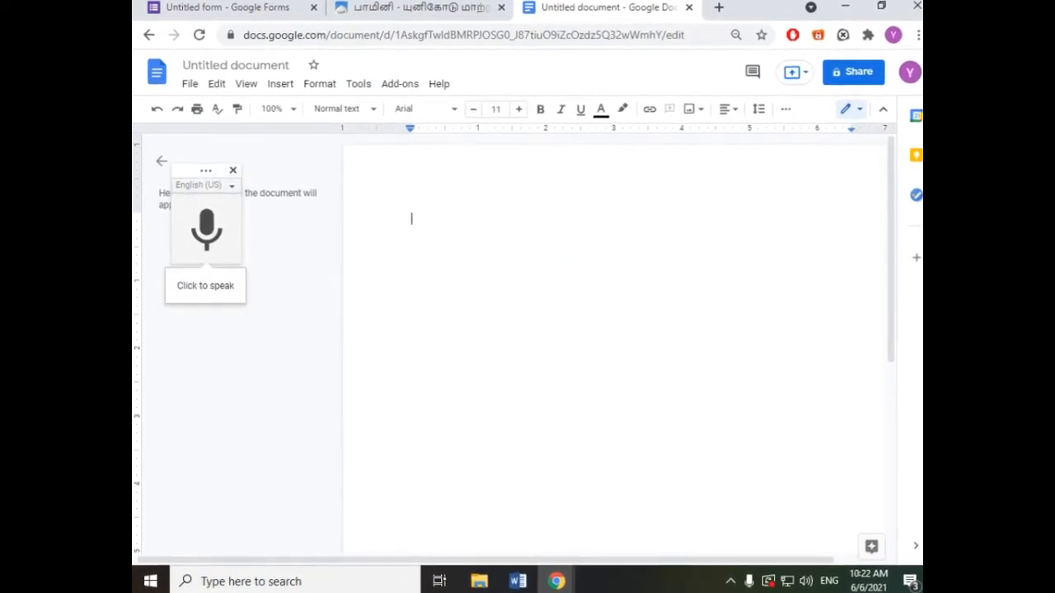
{"action": "left_click", "coordinate": [230, 186]}
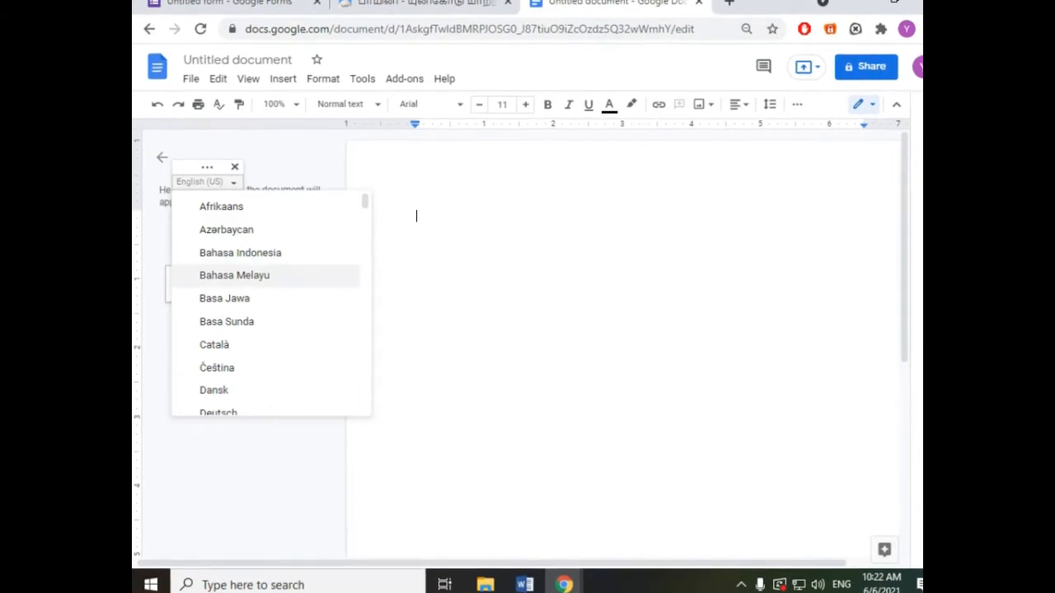
{"action": "scroll", "coordinate": [272, 281], "scroll_direction": "down", "scroll_amount": 10}
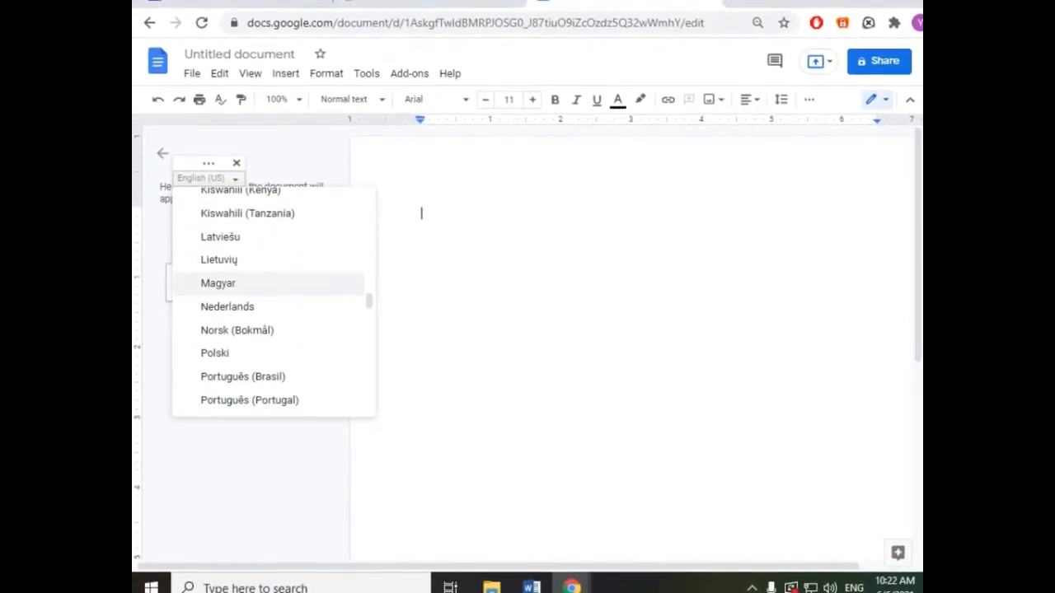
{"action": "scroll", "coordinate": [272, 283], "scroll_direction": "down", "scroll_amount": 15}
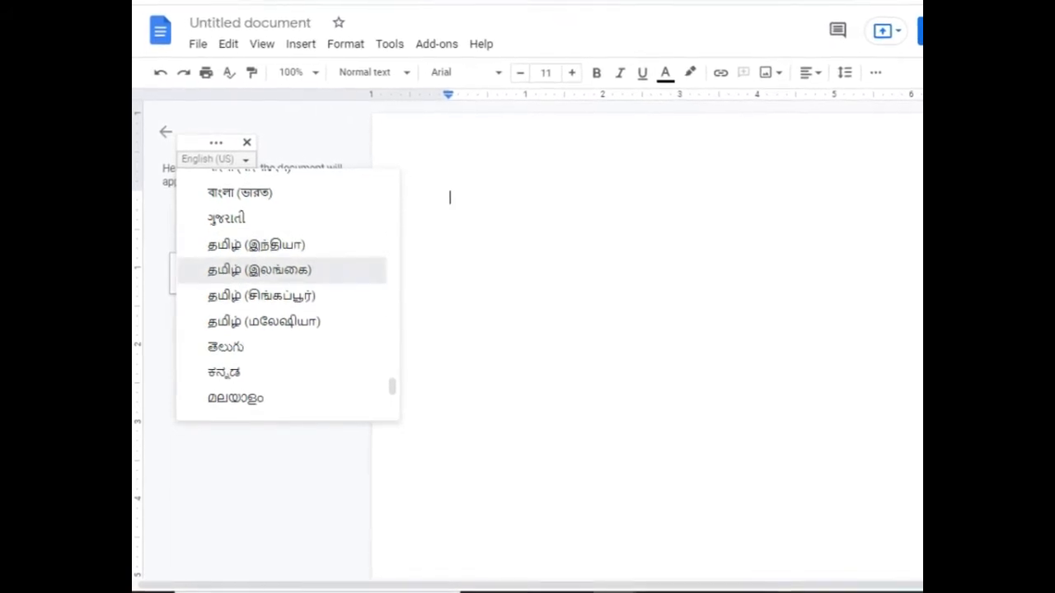
{"action": "left_click", "coordinate": [258, 271]}
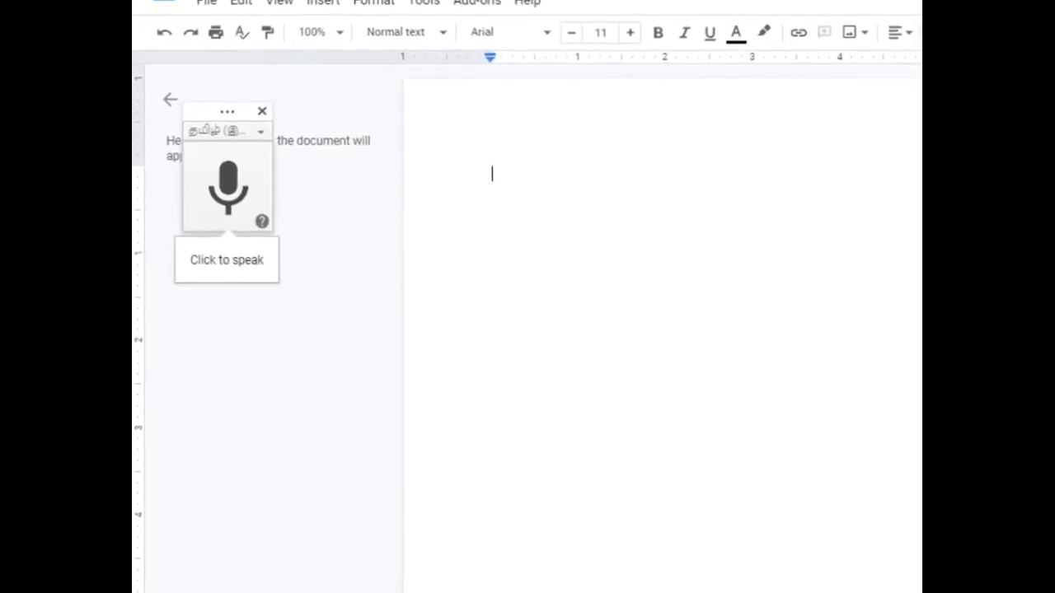
- Dictate the question "பின்வருவனவற்றில் உள்ளீட்டு கருவி எது" and its four answer options into the document, and delete the stray words "எடுத்துக் கொண்டு"
{"action": "left_click", "coordinate": [229, 185]}
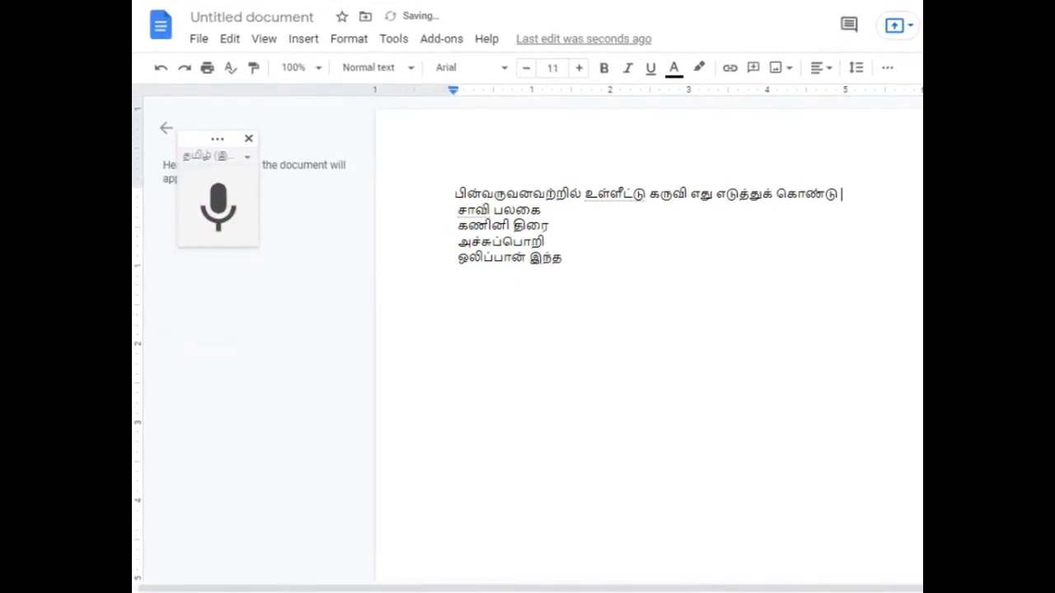
{"action": "left_click_drag", "start_coordinate": [765, 194], "coordinate": [843, 194]}
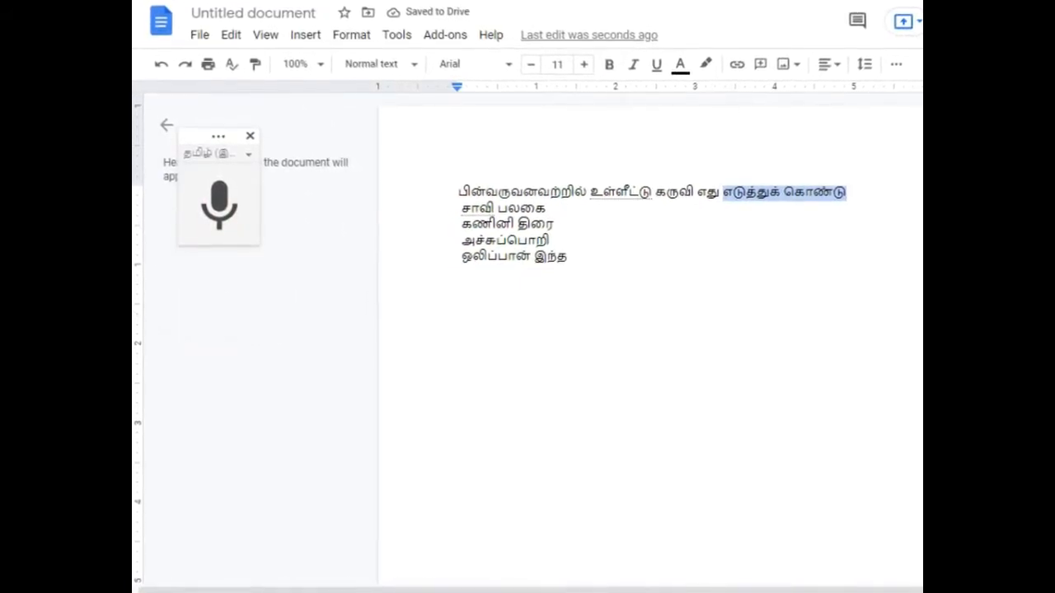
{"action": "key", "text": "BackSpace"}
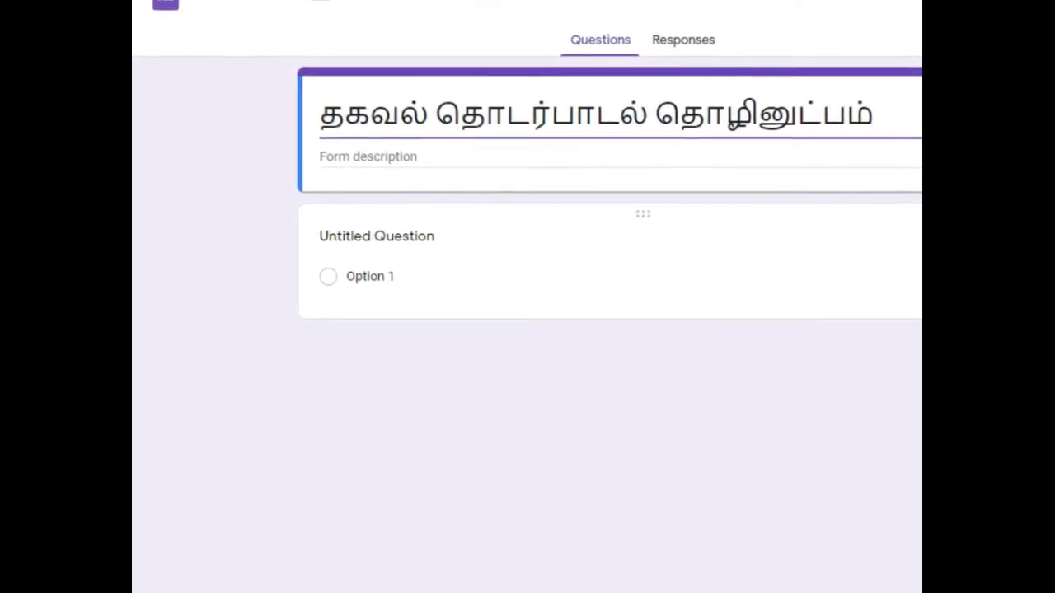
- Turn the form's untitled question into a required short-answer question "Name" and duplicate it as "School"
{"action": "left_click", "coordinate": [379, 235]}
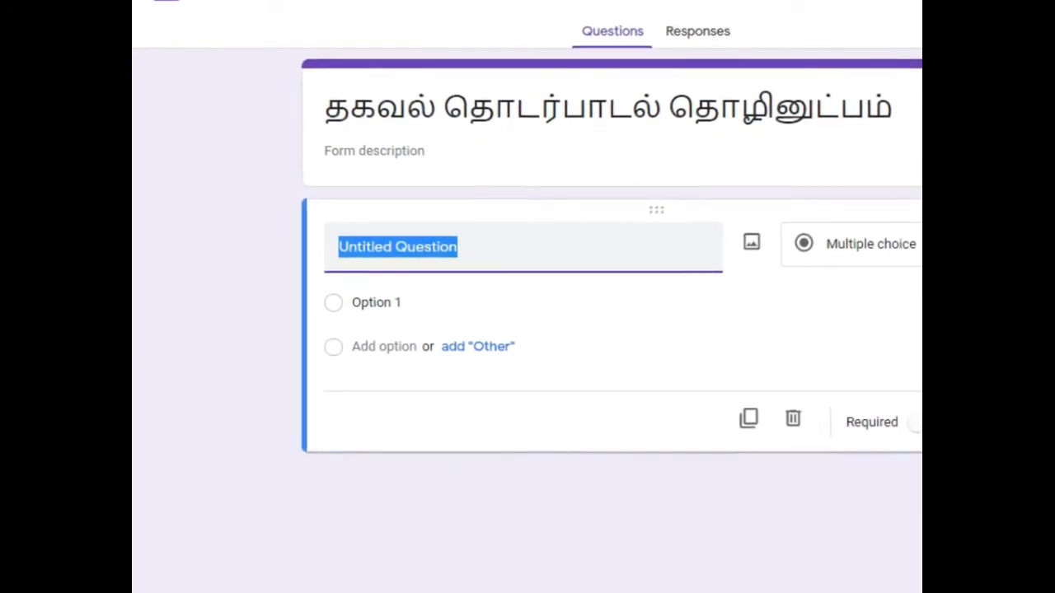
{"action": "type", "text": "Name"}
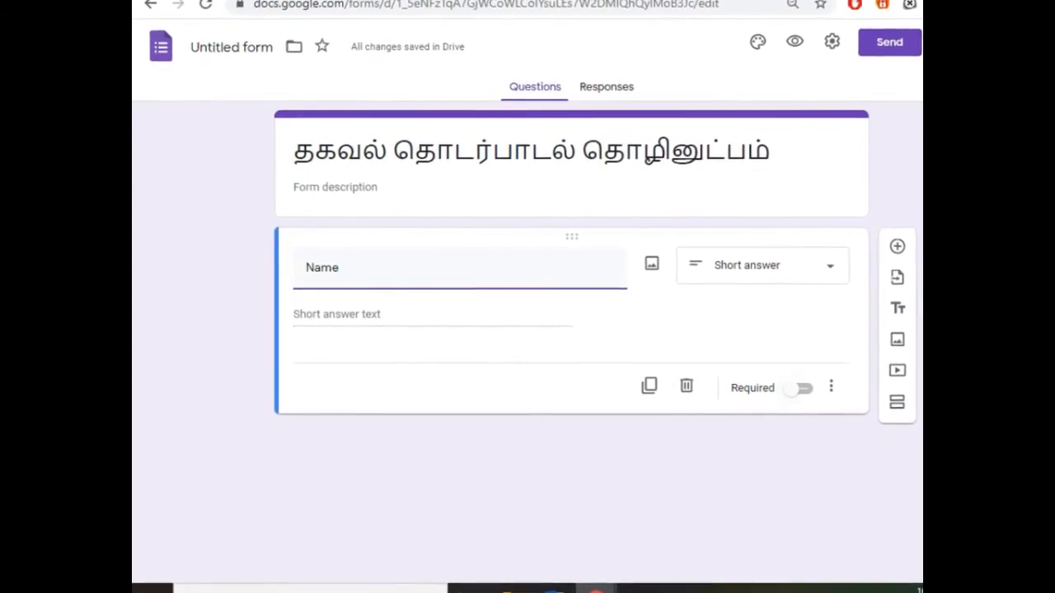
{"action": "left_click", "coordinate": [814, 389]}
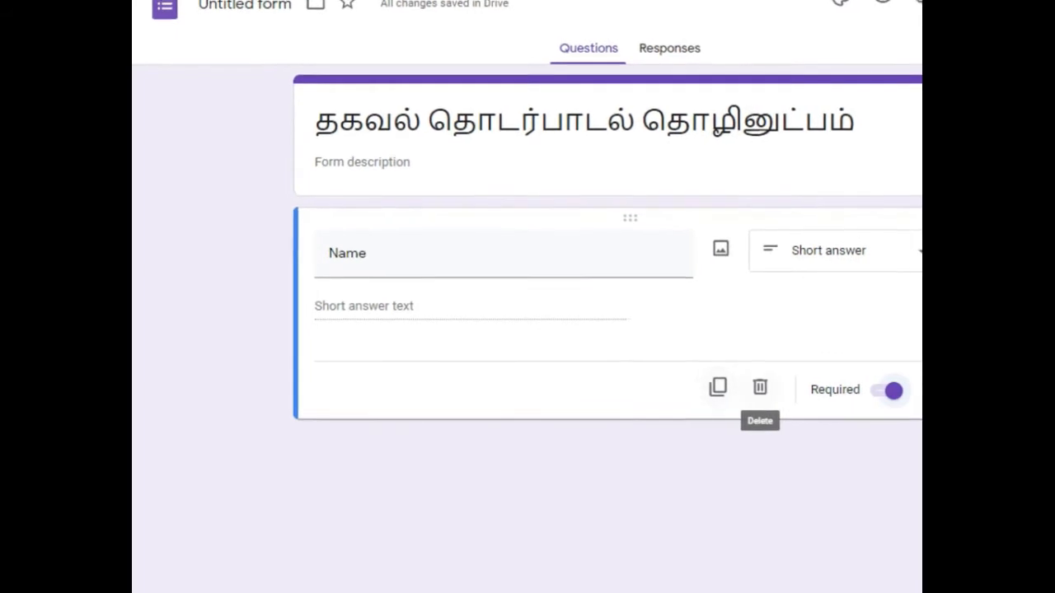
{"action": "left_click", "coordinate": [715, 387]}
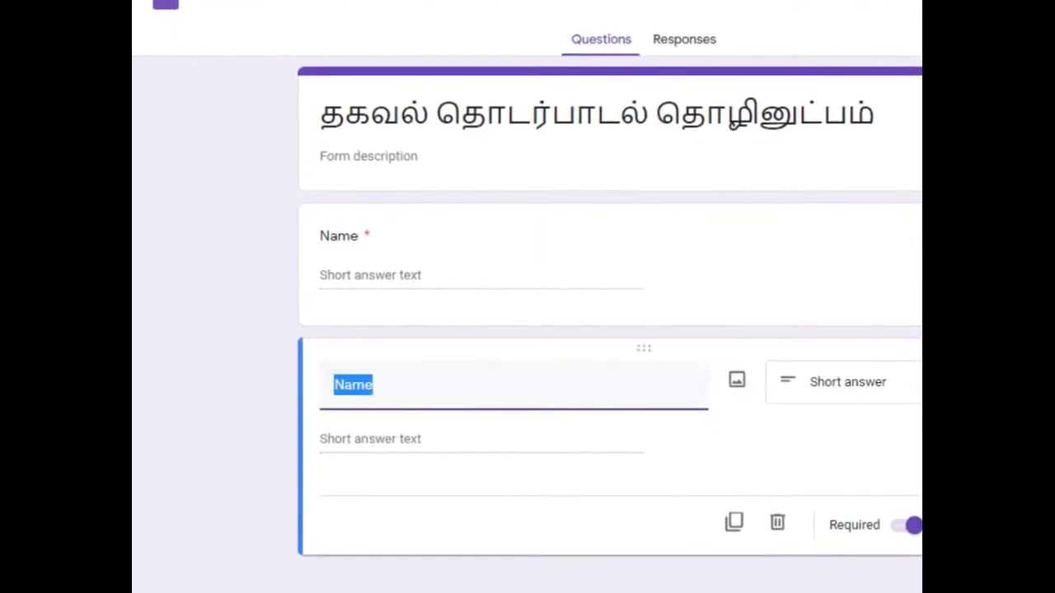
{"action": "type", "text": "School"}
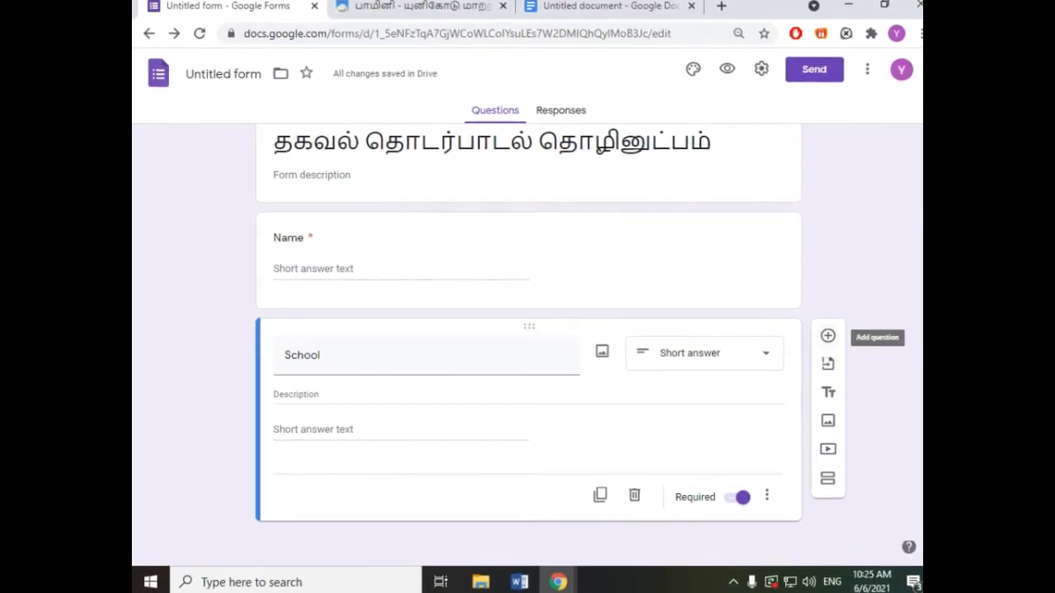
- Add a multiple-choice question titled "1. பின்வருவனவற்றில் உள்ளீட்டு கருவி எது", using the question text from the document
{"action": "left_click", "coordinate": [827, 335]}
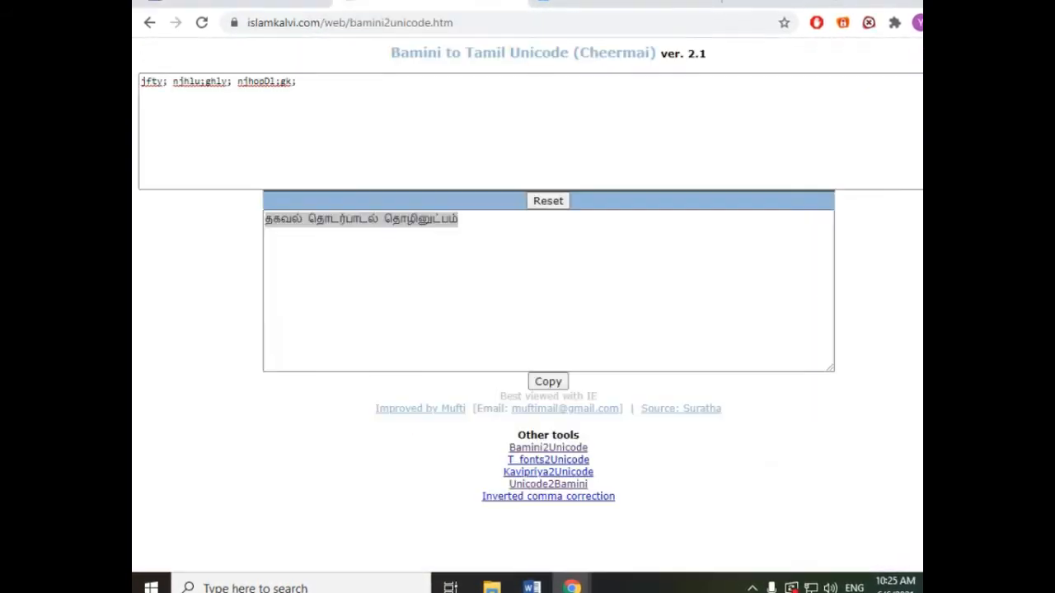
{"action": "key", "text": "ctrl+a"}
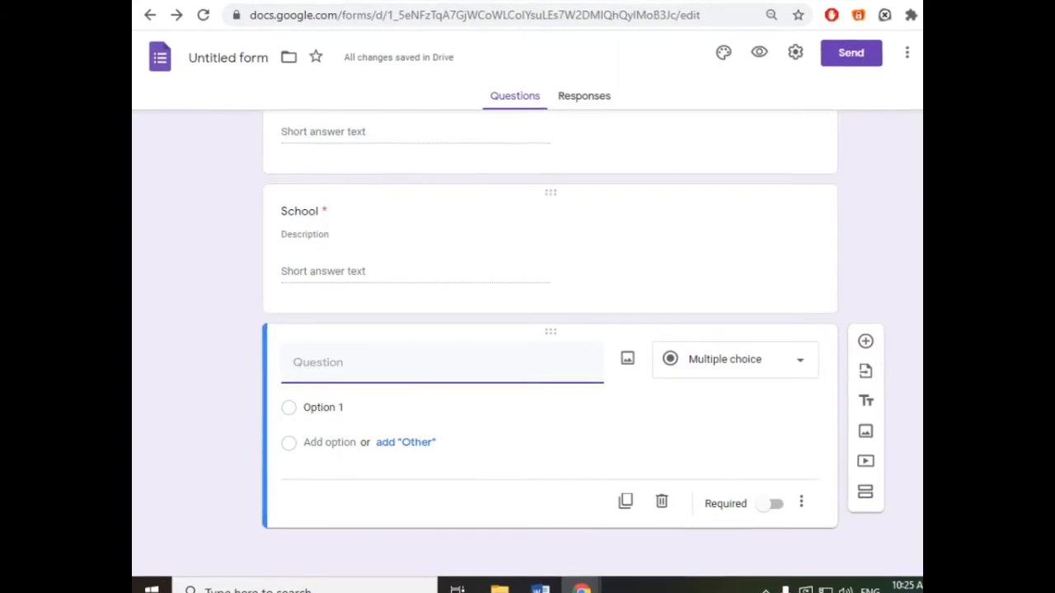
{"action": "type", "text": "பின்வருவனவற்றில் உள்ளீட்டு கருவி எது"}
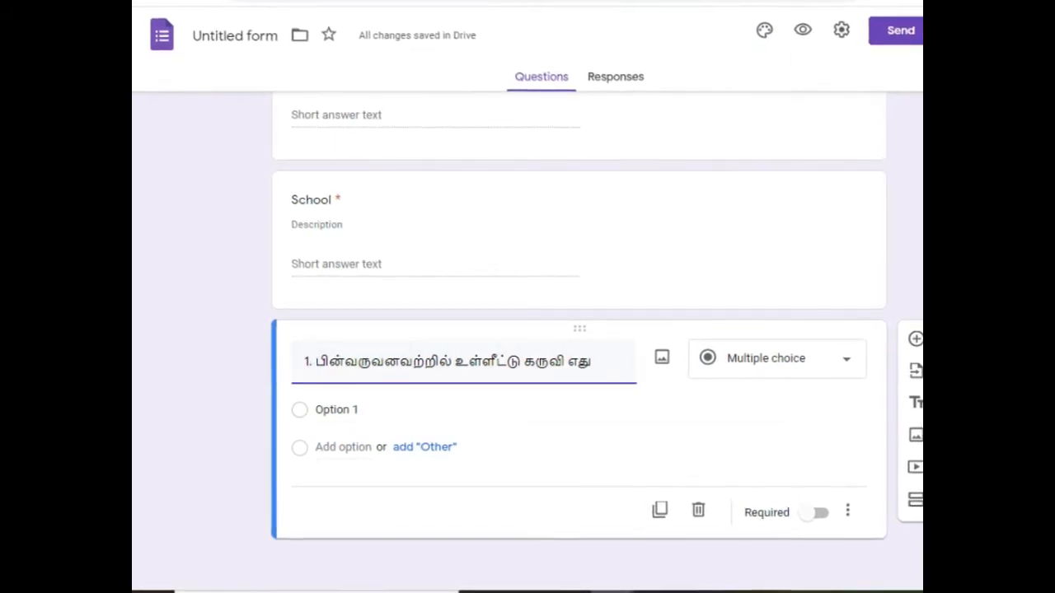
- Copy the four answer lines, from "சாவி பலகை" to "ஒலிப்பான் இந்த", from the document and paste them as the question's options
{"action": "left_click", "coordinate": [620, 2]}
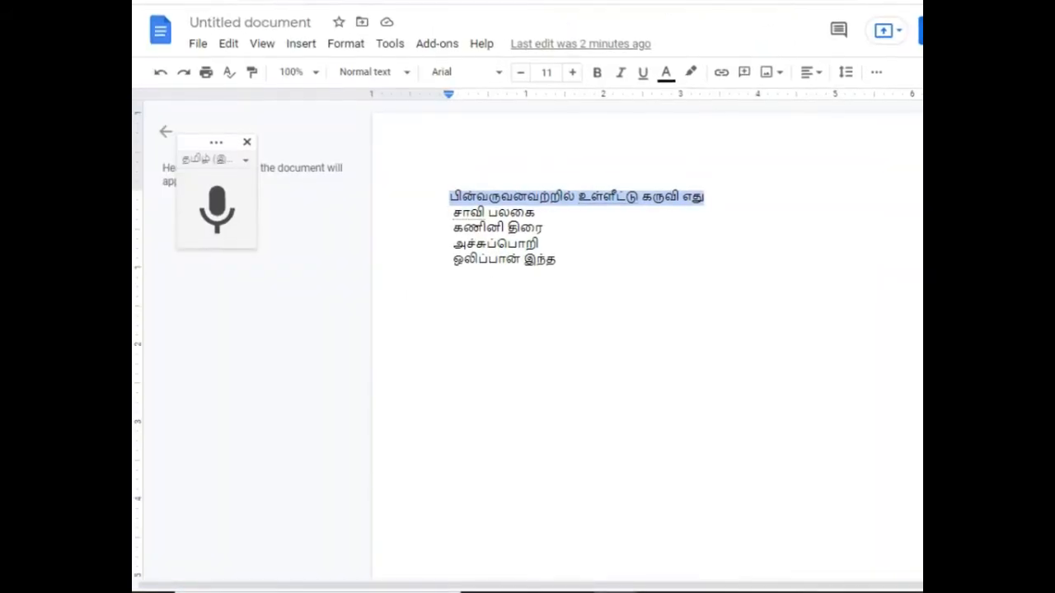
{"action": "left_click_drag", "start_coordinate": [558, 261], "coordinate": [454, 212]}
{"action": "key", "text": "ctrl+c"}
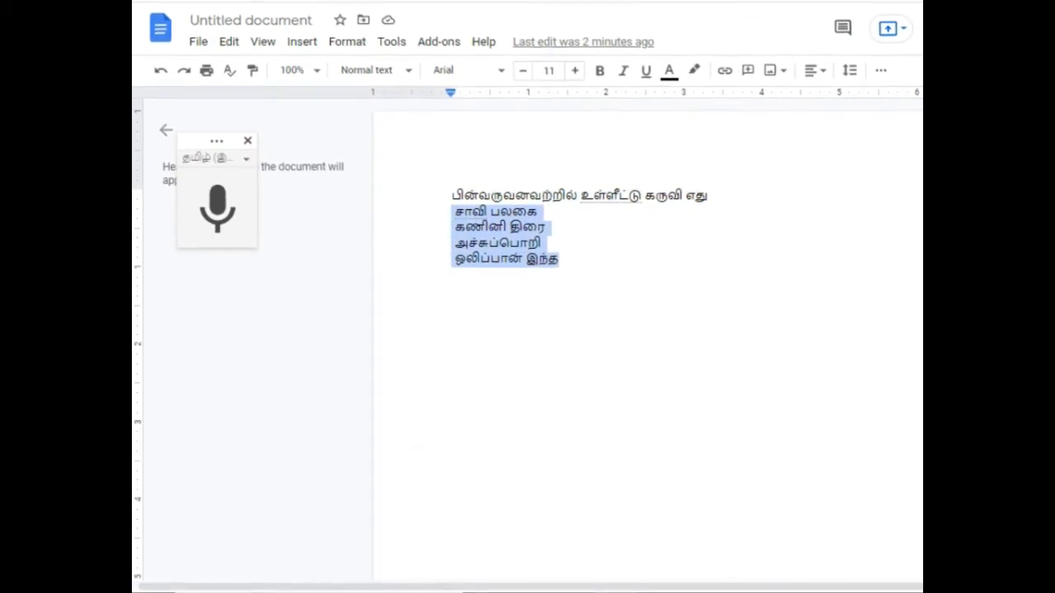
{"action": "left_click", "coordinate": [577, 1]}
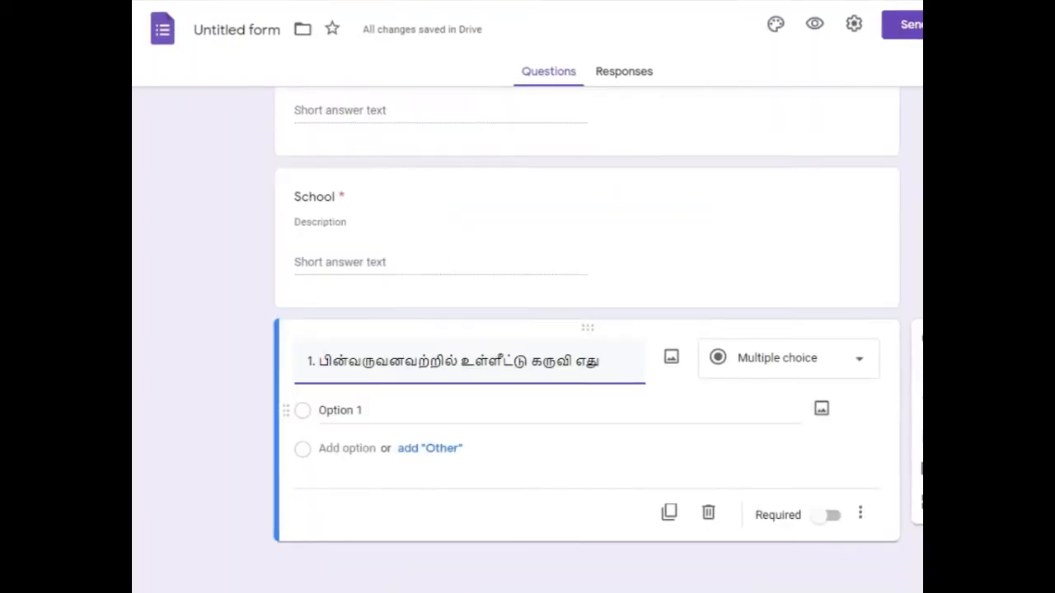
{"action": "left_click", "coordinate": [354, 411]}
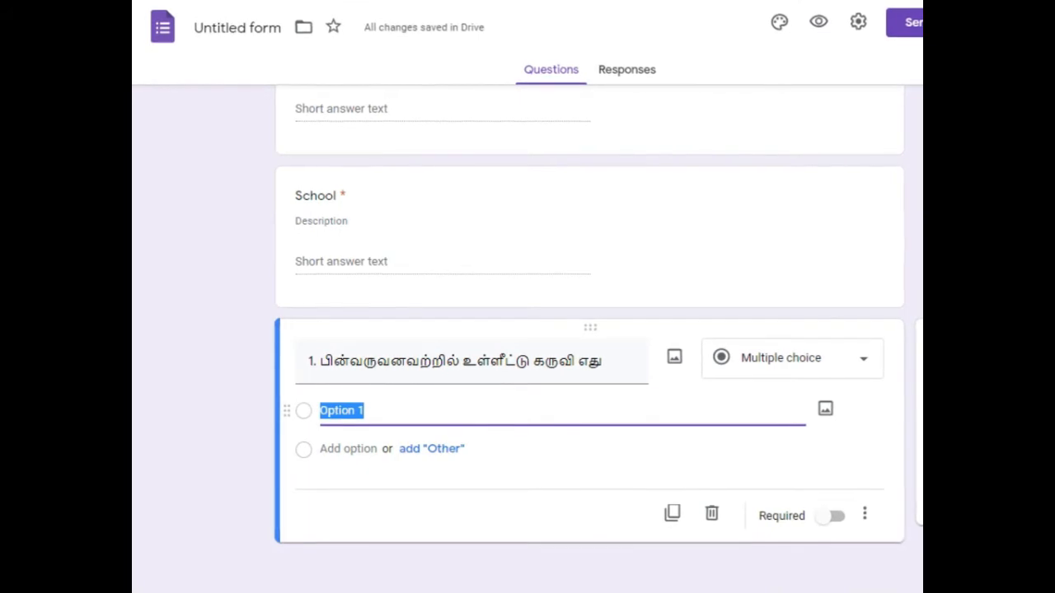
{"action": "key", "text": "ctrl+v"}
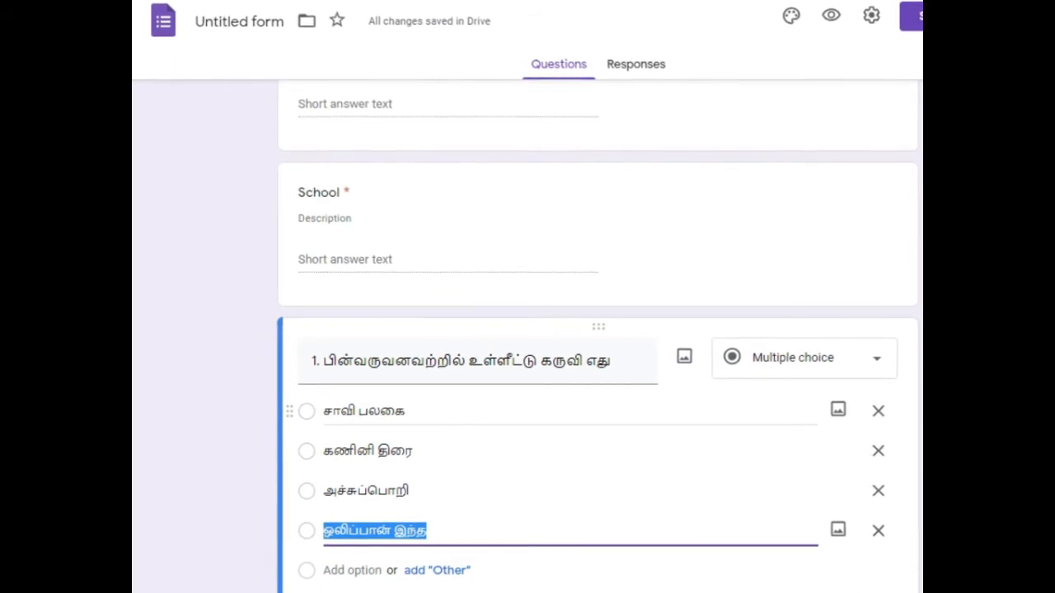
- Remove the extra word "இந்த" from the last option so that it reads "ஒலிப்பான்"
{"action": "left_click", "coordinate": [429, 532]}
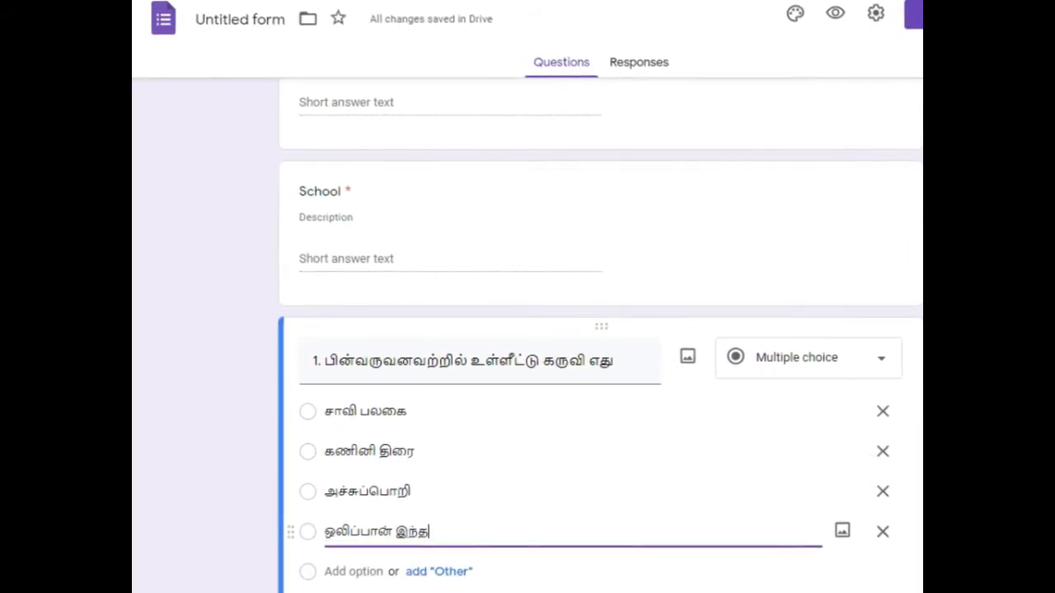
{"action": "key", "text": "BackSpace"}
{"action": "key", "text": "BackSpace"}
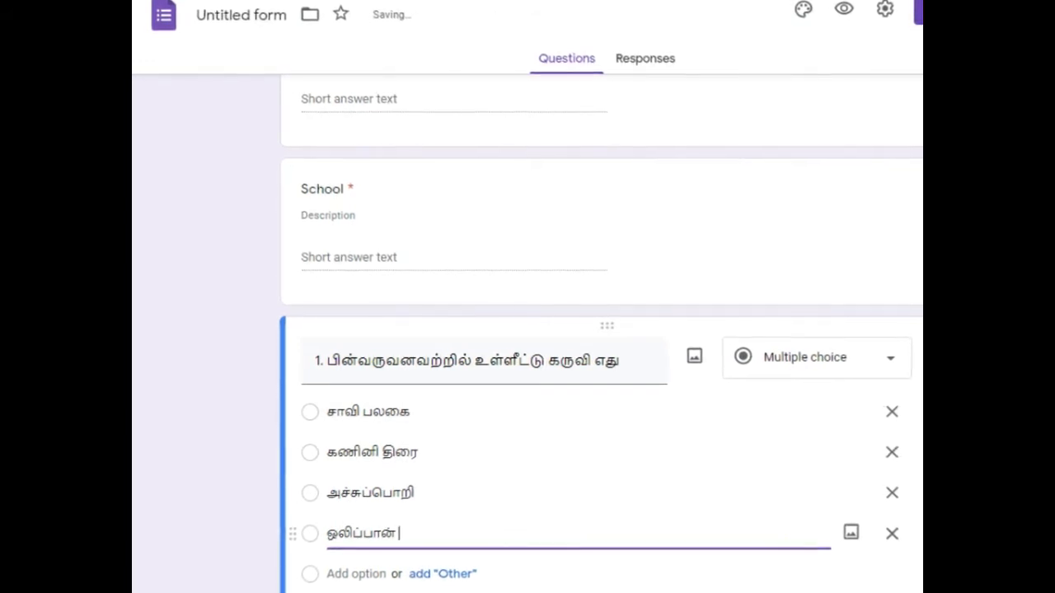
{"action": "left_click", "coordinate": [455, 411]}
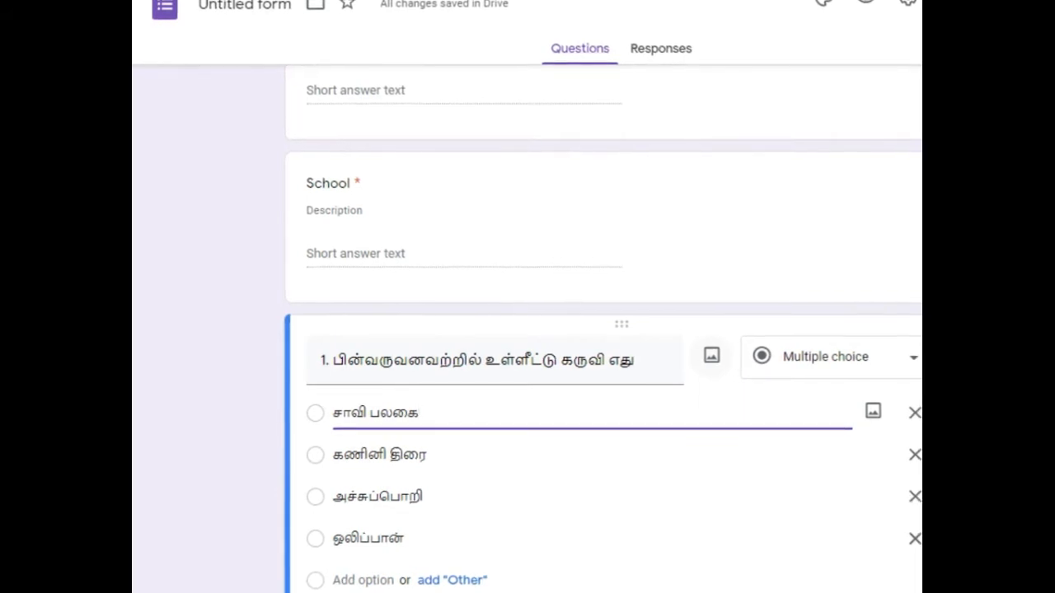
- Make the form a quiz in its settings, with grades released immediately after each submission, and save
{"action": "scroll", "coordinate": [606, 370], "scroll_direction": "down", "scroll_amount": 2}
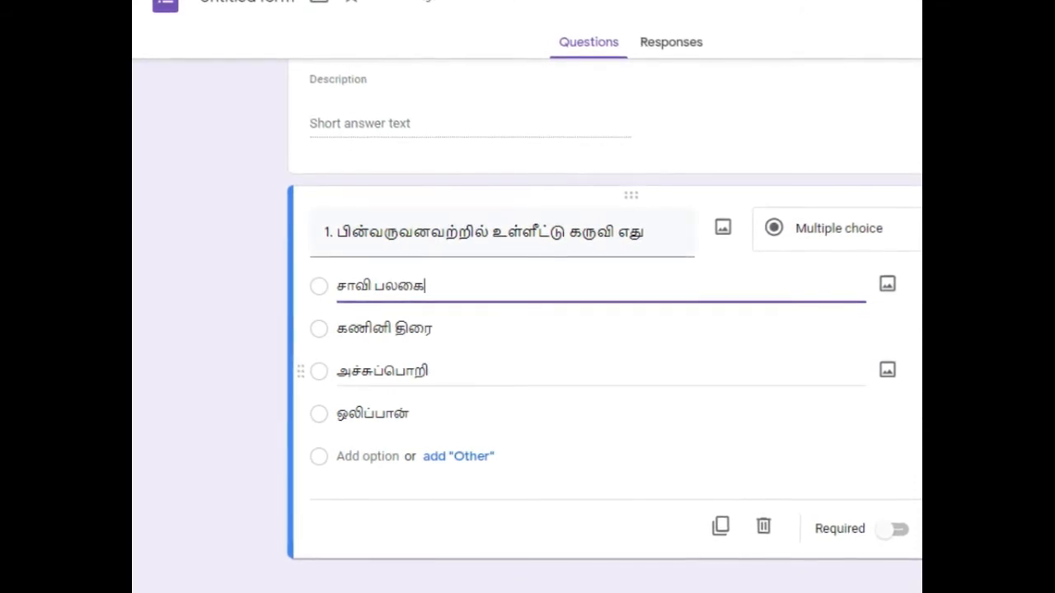
{"action": "scroll", "coordinate": [606, 371], "scroll_direction": "up", "scroll_amount": 1}
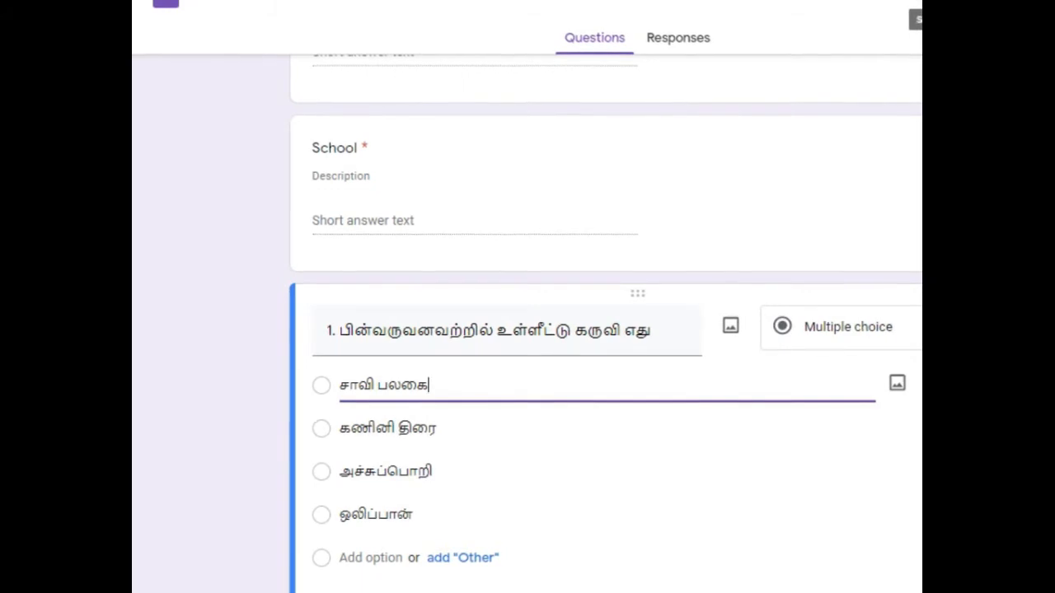
{"action": "left_click", "coordinate": [922, 2]}
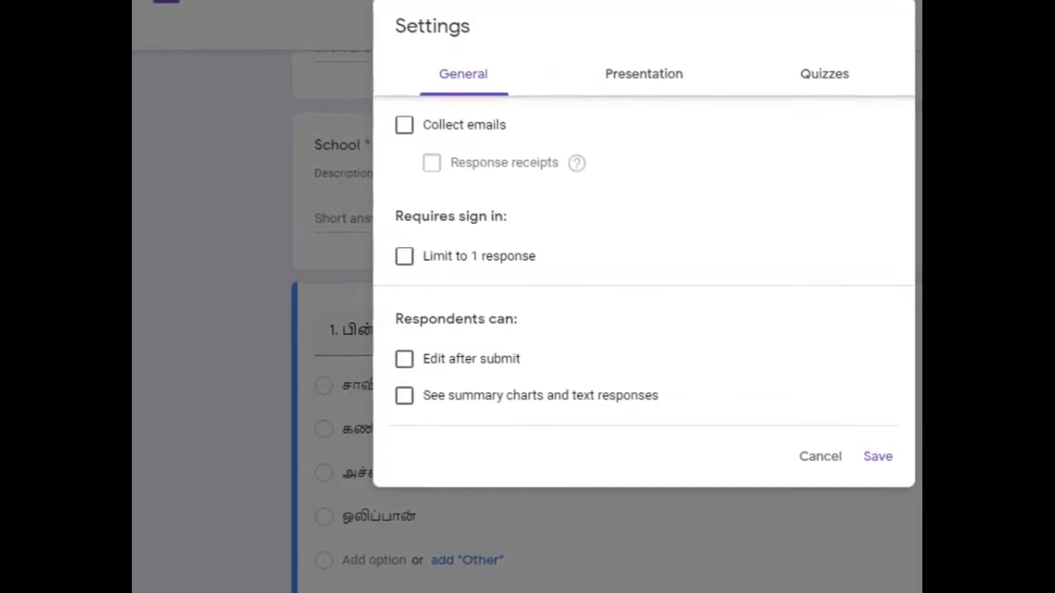
{"action": "left_click", "coordinate": [824, 74]}
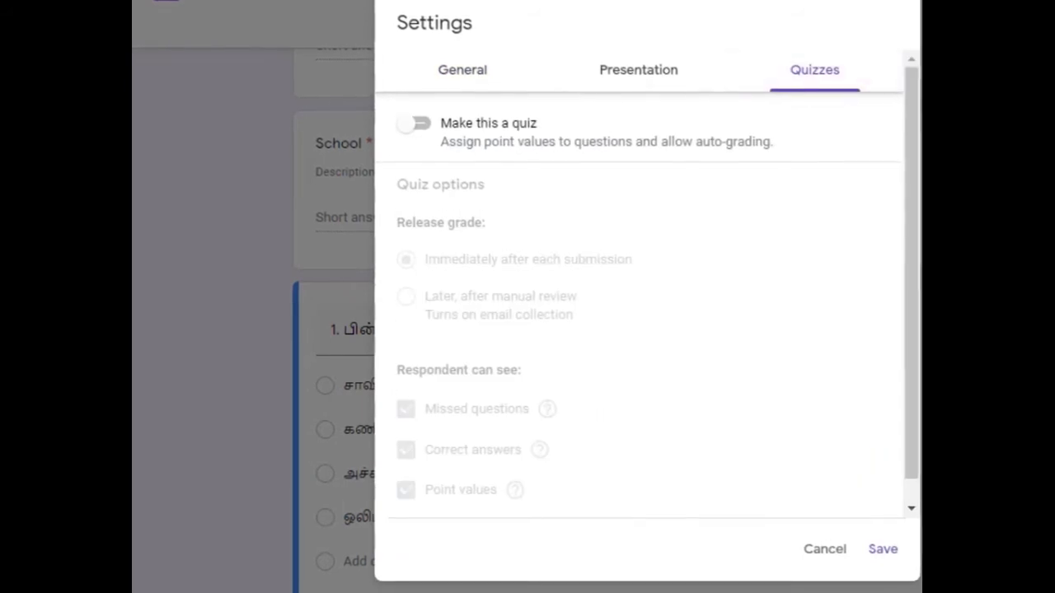
{"action": "left_click", "coordinate": [414, 123]}
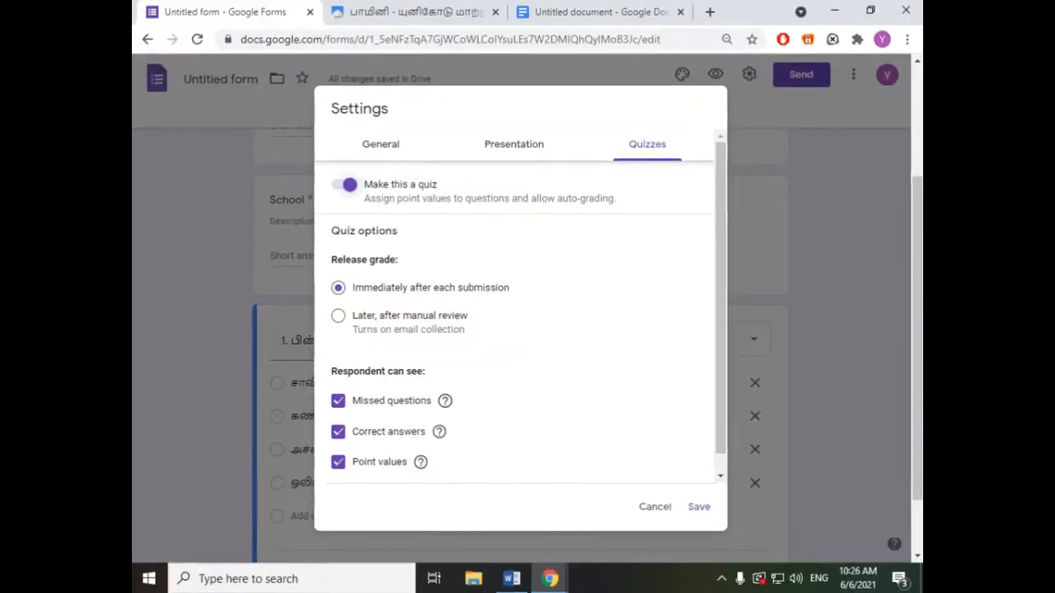
{"action": "left_click", "coordinate": [699, 507]}
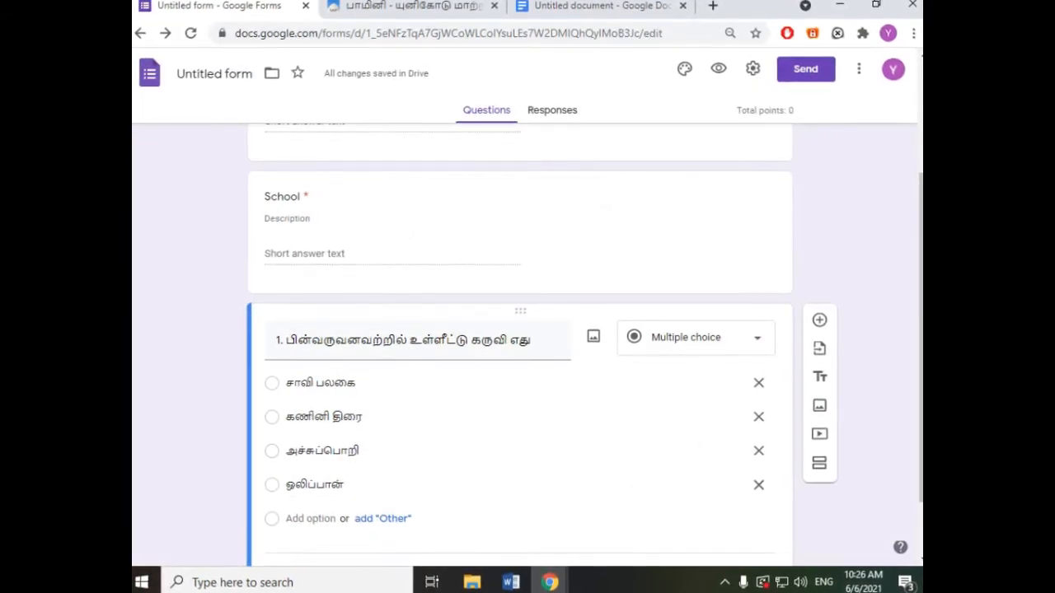
- Review the form's General, Presentation and Quizzes settings and save them
{"action": "left_click", "coordinate": [753, 70]}
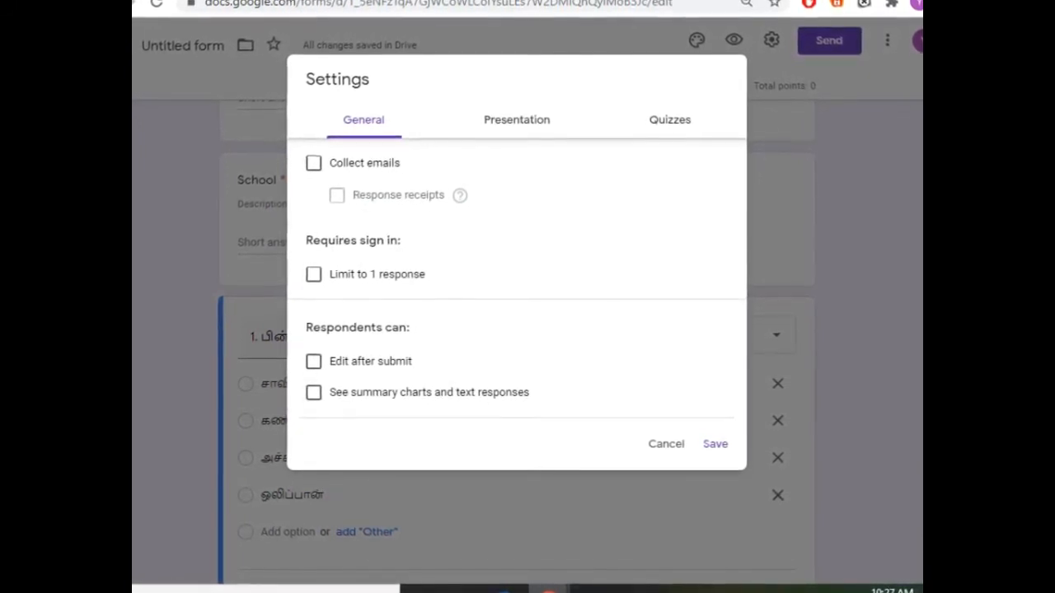
{"action": "left_click", "coordinate": [516, 119]}
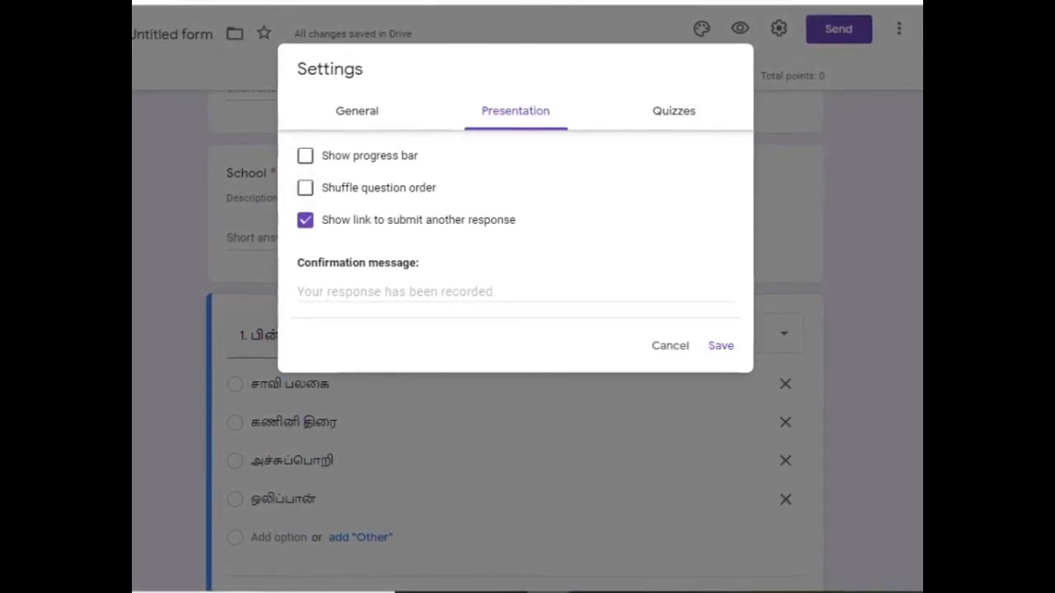
{"action": "left_click", "coordinate": [674, 111]}
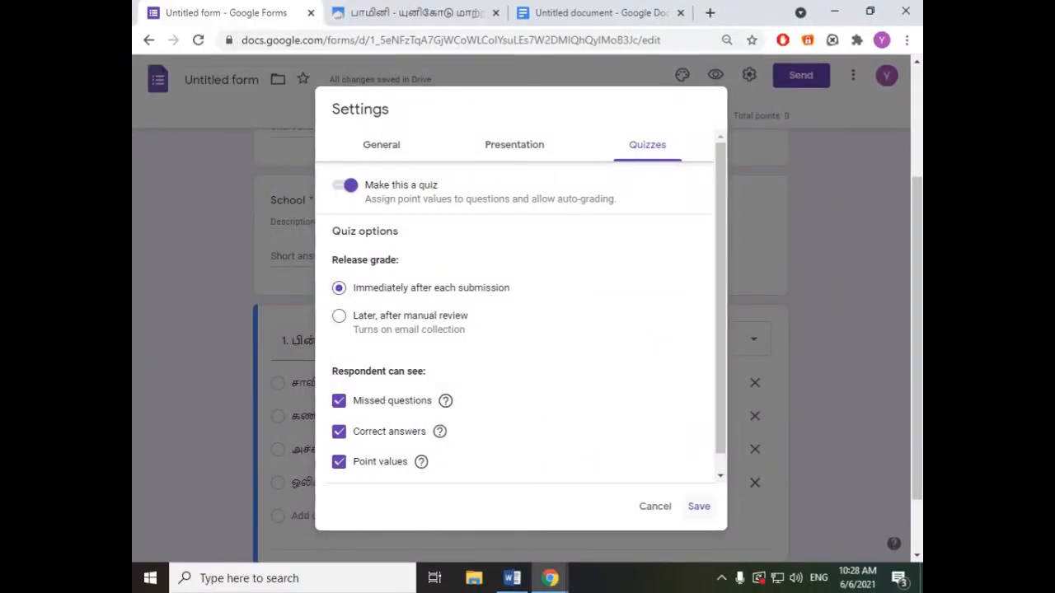
{"action": "left_click", "coordinate": [698, 506]}
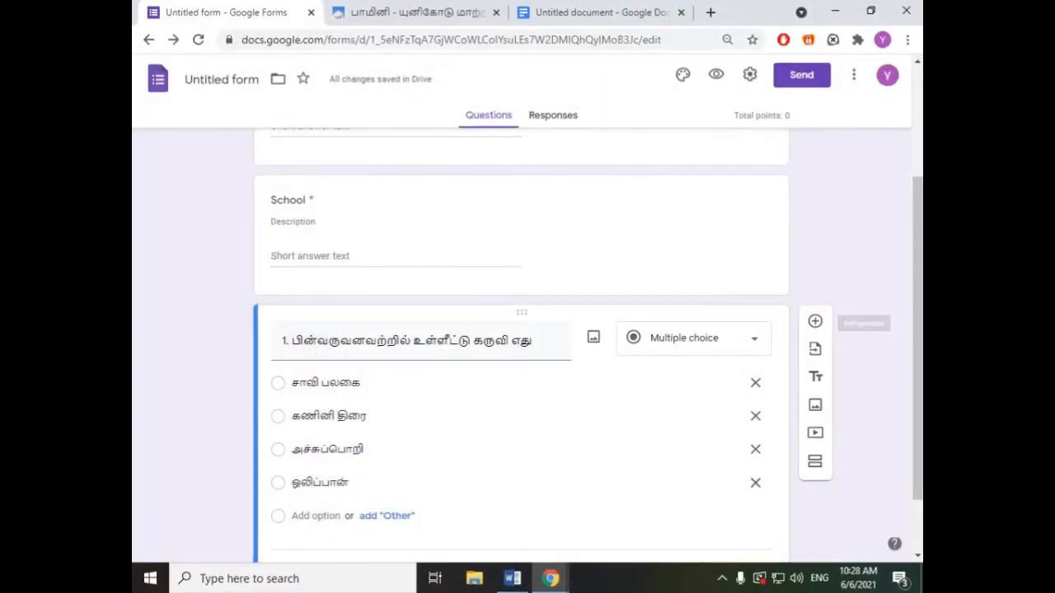
- Open the response destination options for the form and name the new response spreadsheet "ICT"
{"action": "left_click", "coordinate": [552, 115]}
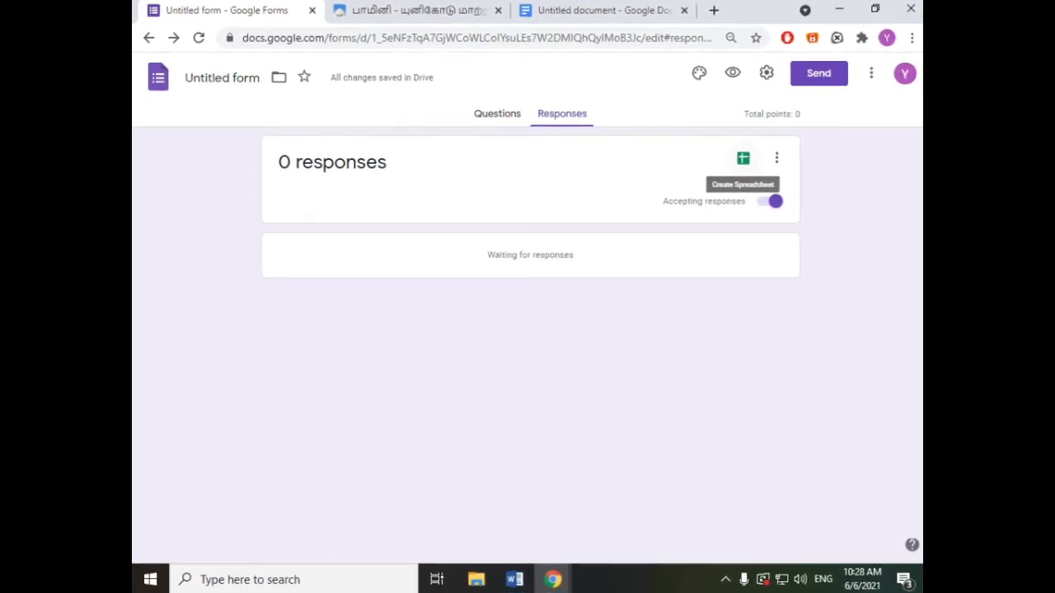
{"action": "left_click", "coordinate": [743, 158]}
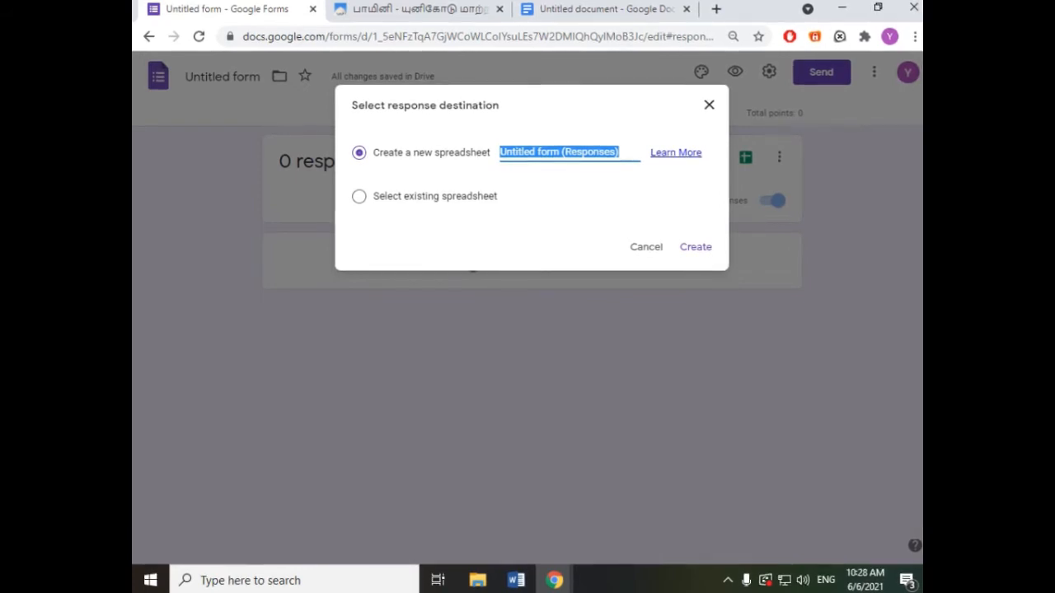
{"action": "type", "text": "IDT"}
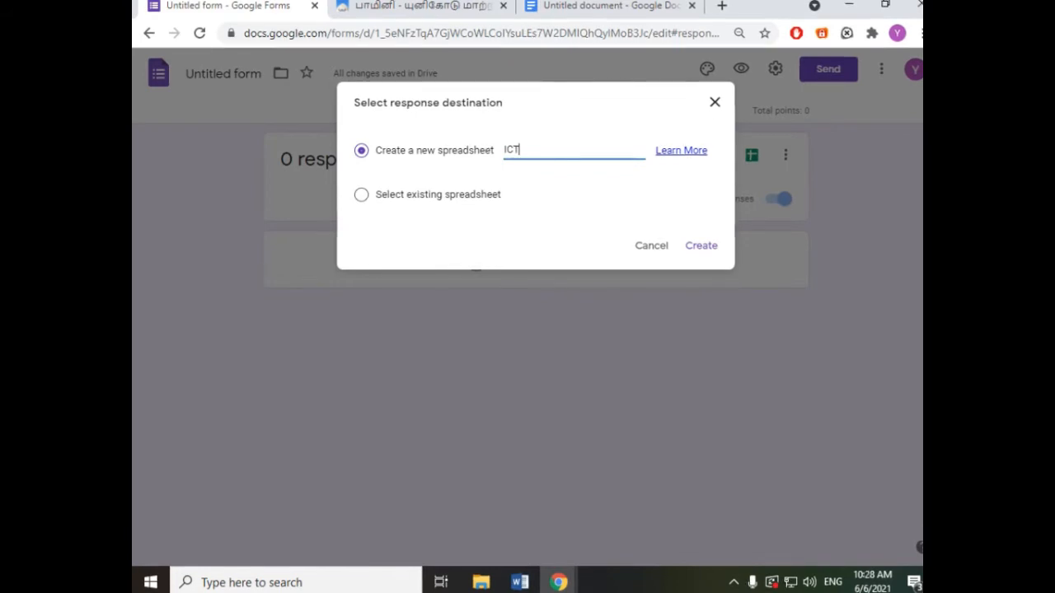
- Browse the existing spreadsheets offered as the response destination and leave without choosing one
{"action": "left_click", "coordinate": [361, 194]}
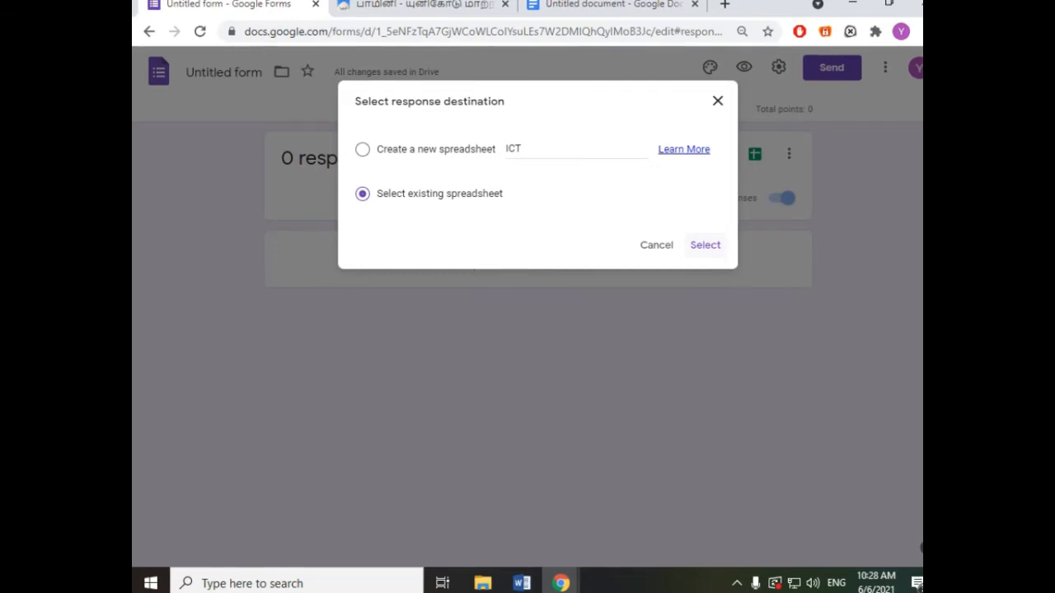
{"action": "left_click", "coordinate": [705, 245]}
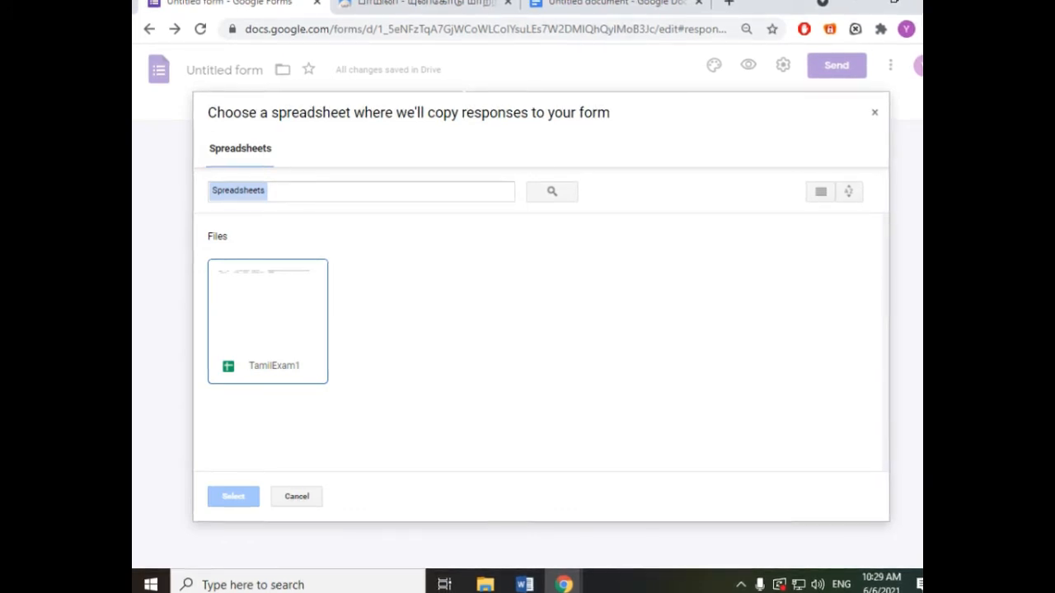
{"action": "key", "text": "Escape"}
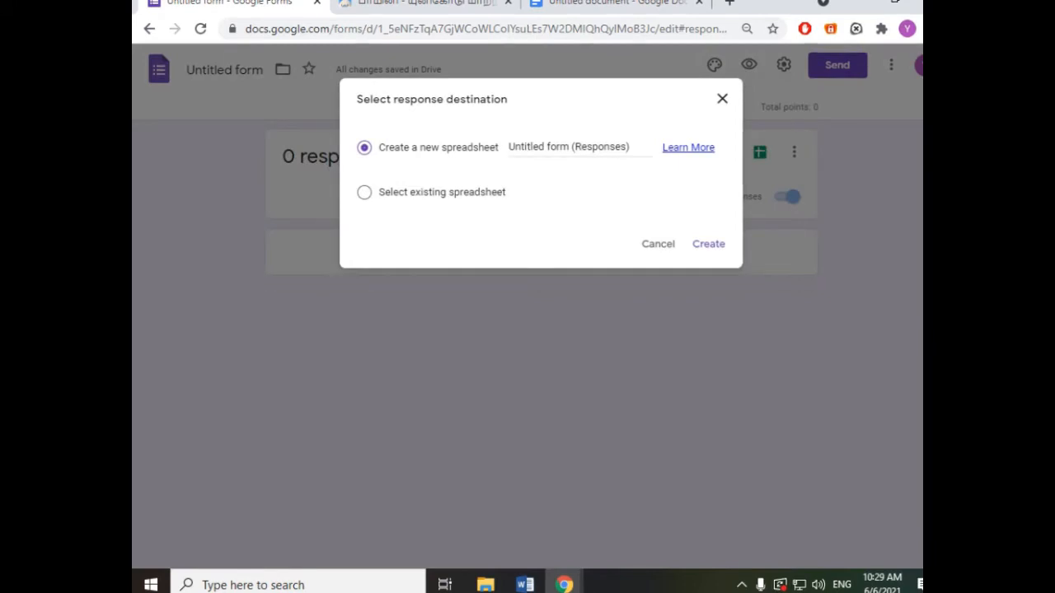
- Create a new response spreadsheet named "ict" as the destination for the form's responses
{"action": "left_click", "coordinate": [587, 146]}
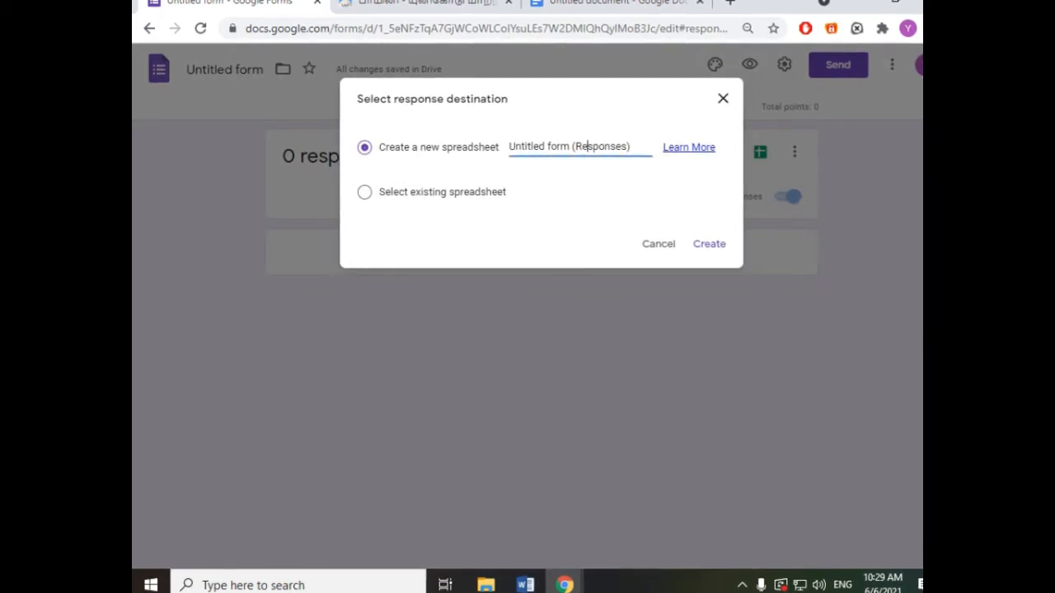
{"action": "key", "text": "ctrl+a"}
{"action": "type", "text": "ict"}
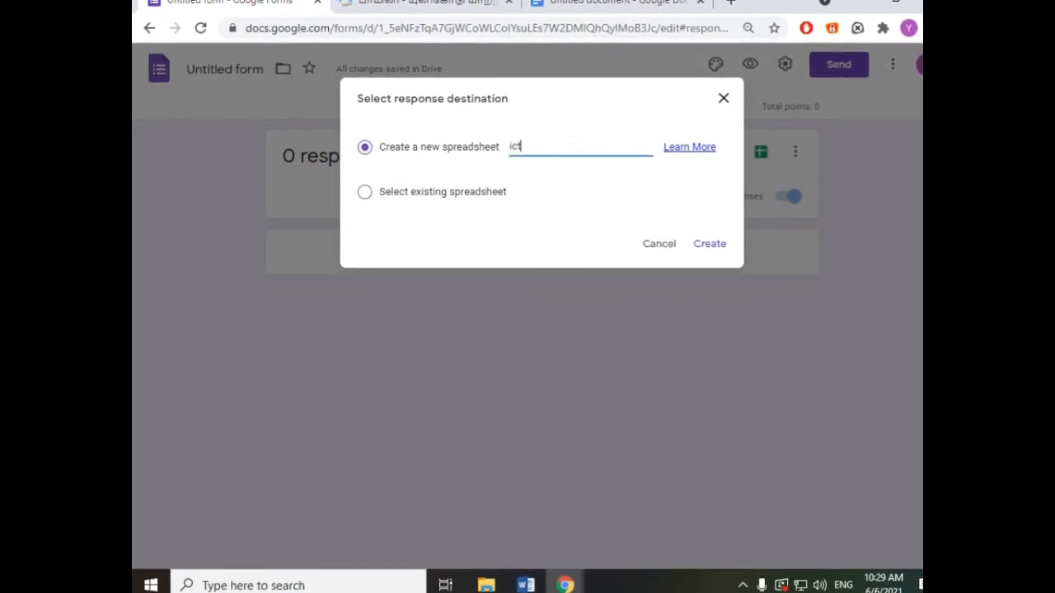
{"action": "left_click", "coordinate": [710, 243]}
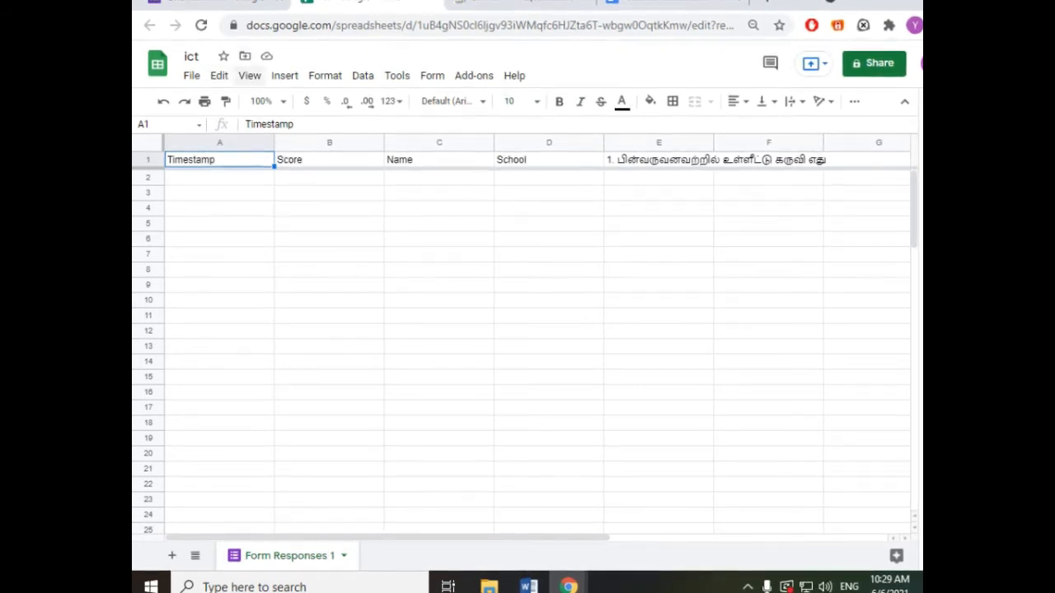
- Open Google Drive from the Google apps in a new browser tab
{"action": "left_click", "coordinate": [767, 1]}
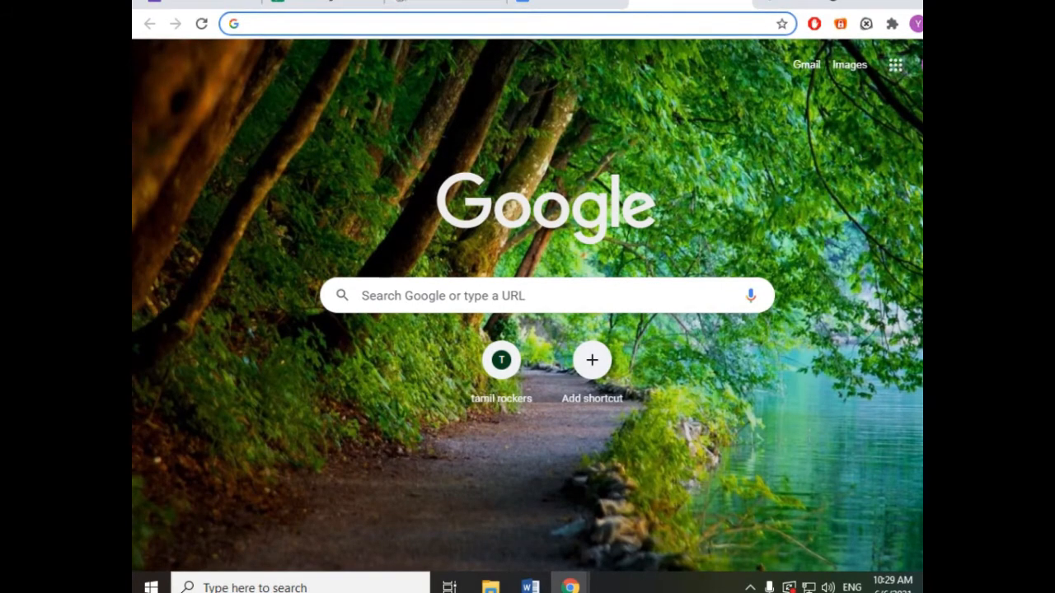
{"action": "left_click", "coordinate": [896, 65]}
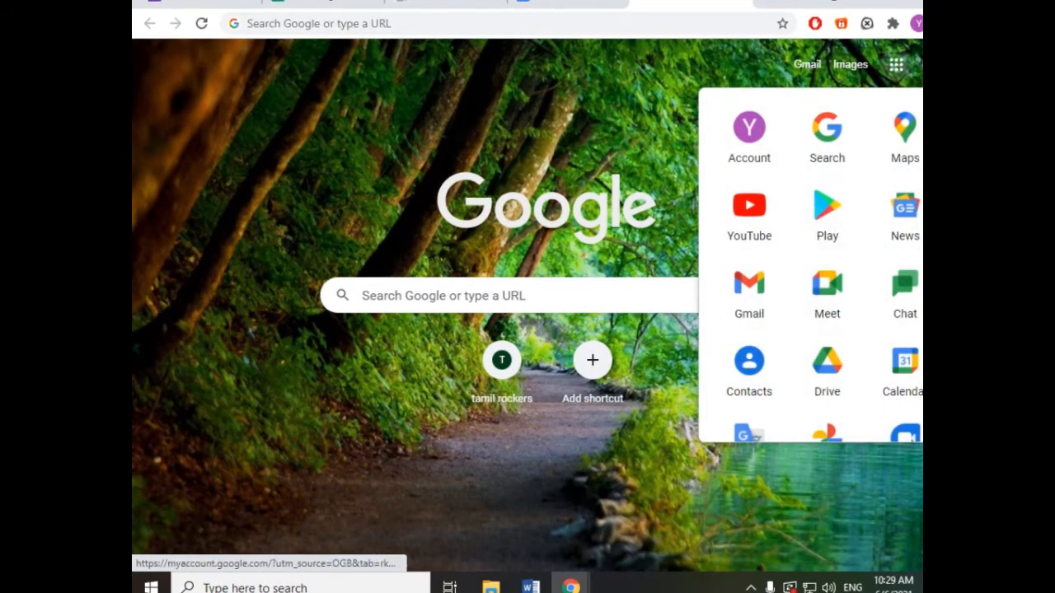
{"action": "left_click", "coordinate": [828, 366]}
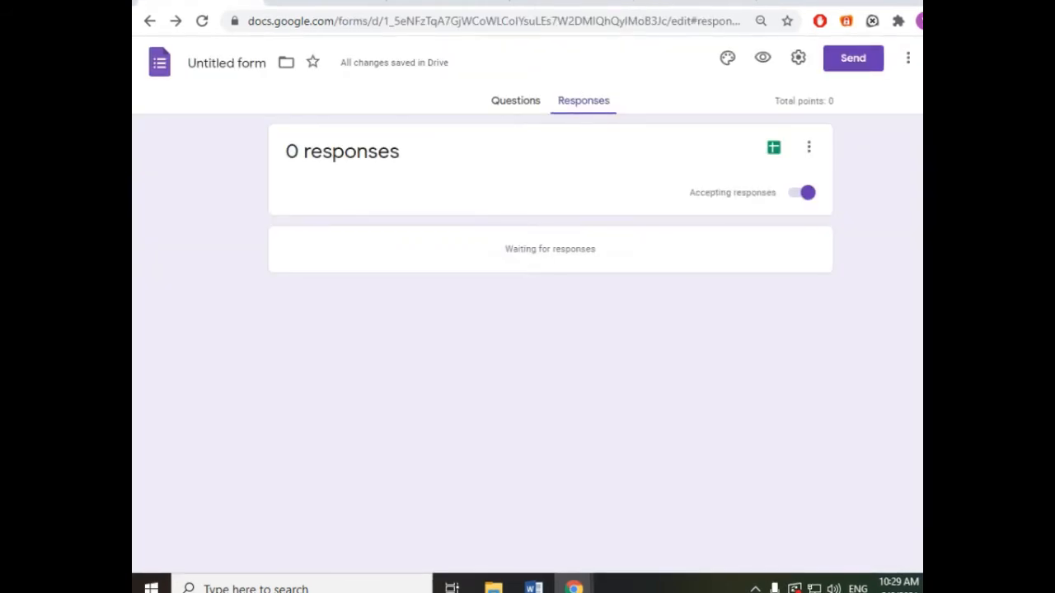
- Return to the form's questions, make question 1 required and mark சாவி பலகை as its correct answer
{"action": "left_click", "coordinate": [516, 101]}
{"action": "scroll", "coordinate": [544, 343], "scroll_direction": "down", "scroll_amount": 3}
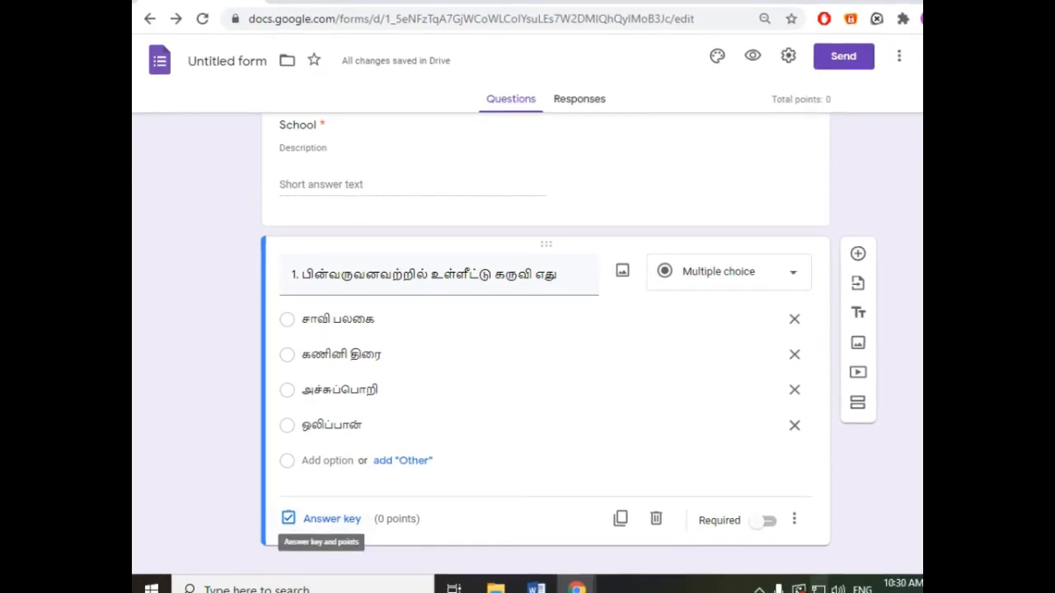
{"action": "left_click", "coordinate": [763, 521]}
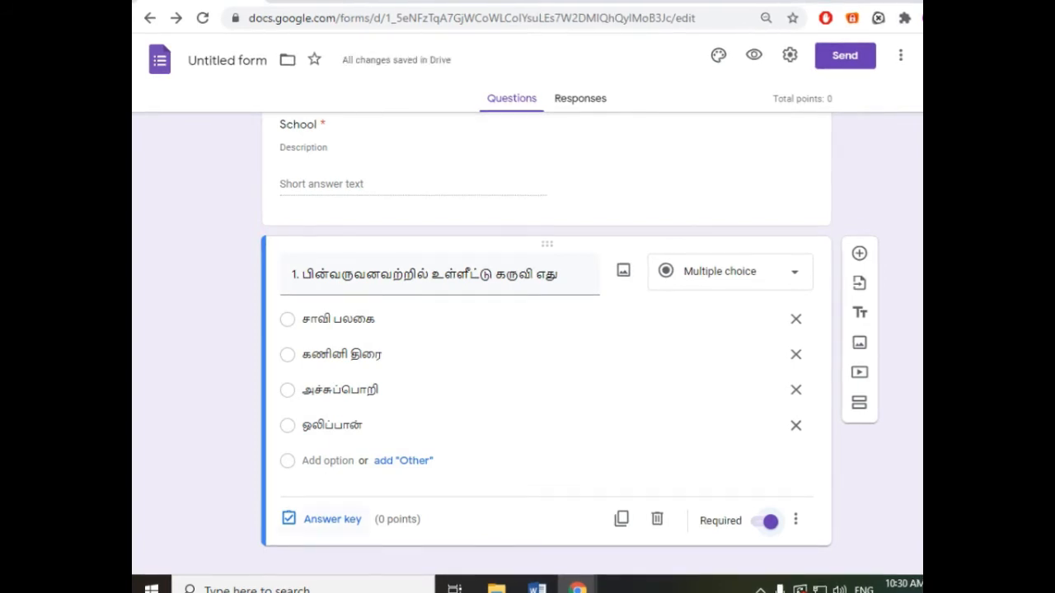
{"action": "left_click", "coordinate": [326, 520]}
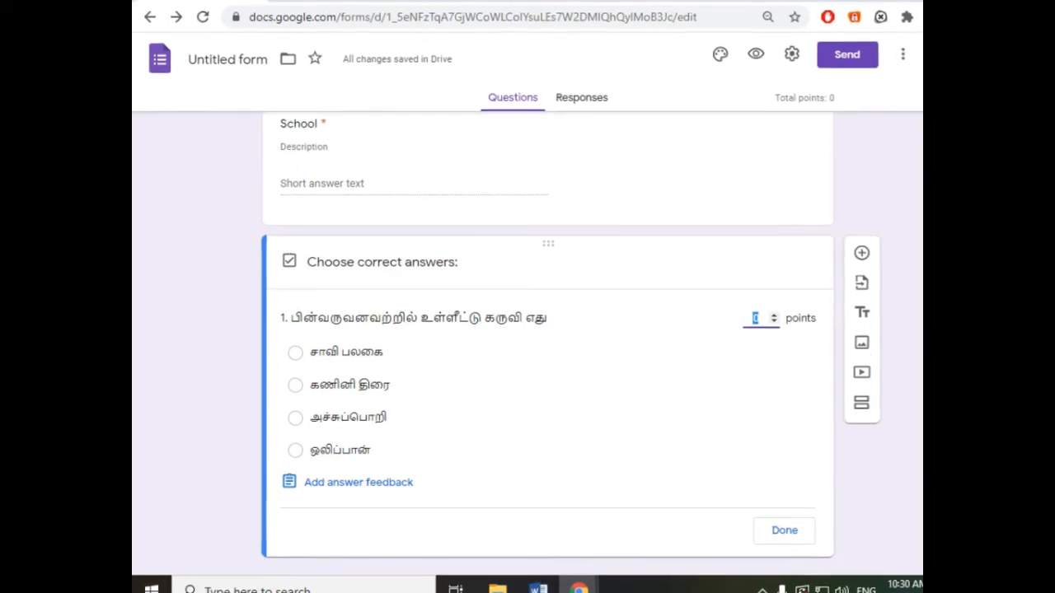
{"action": "left_click", "coordinate": [295, 352]}
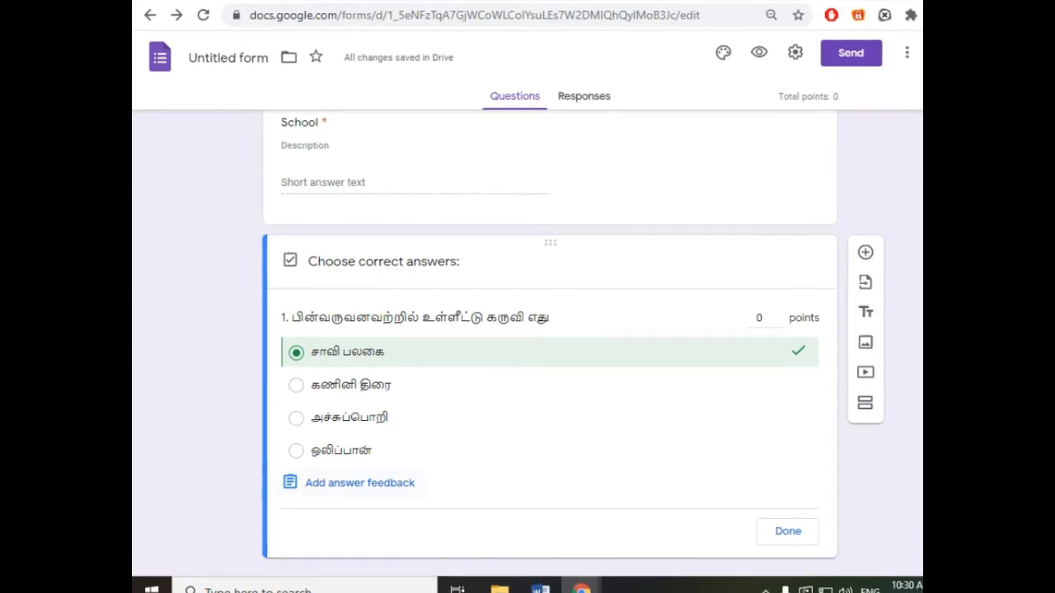
- Open the answer feedback for incorrect answers on question 1 and save it without entering text
{"action": "left_click", "coordinate": [359, 483]}
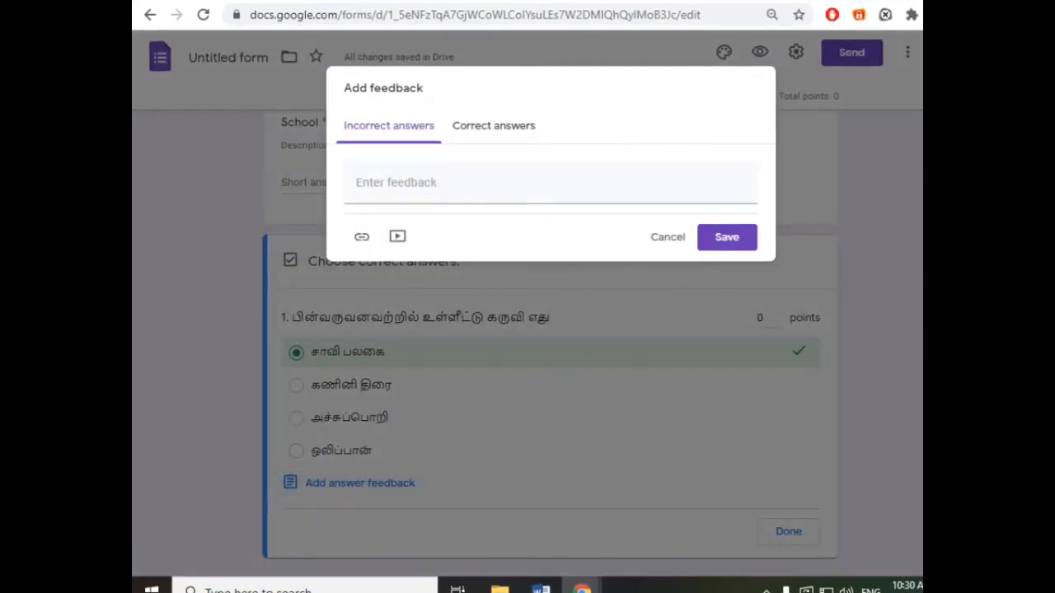
{"action": "left_click", "coordinate": [402, 183]}
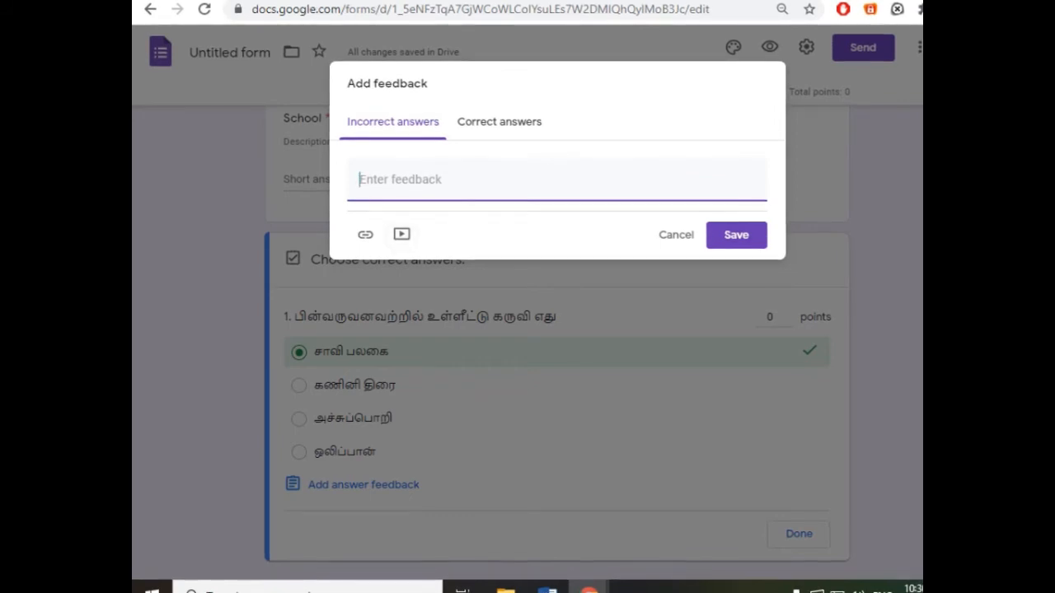
{"action": "left_click", "coordinate": [736, 235]}
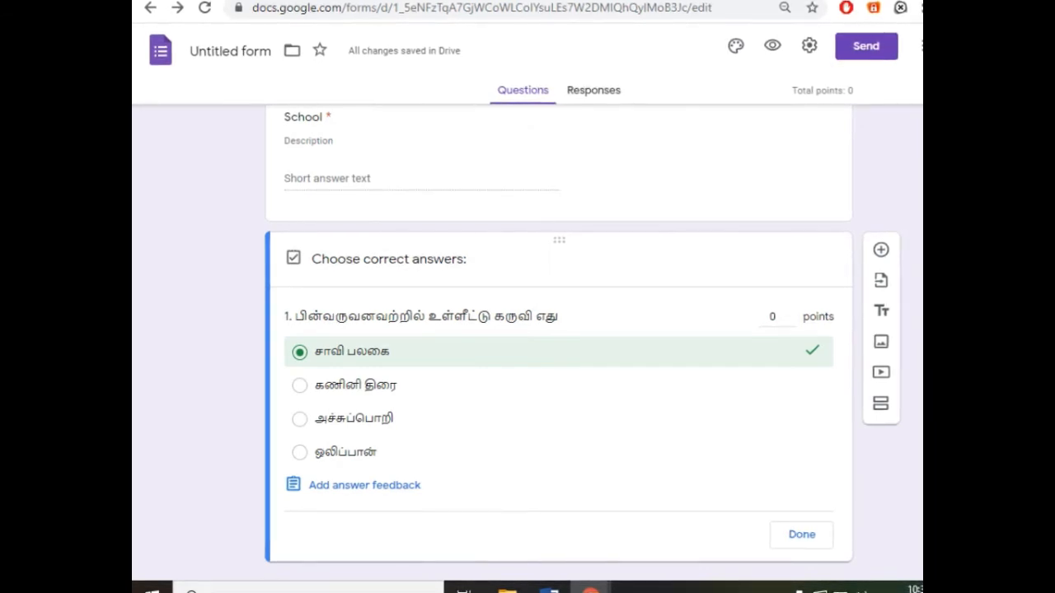
- Give question 1 a value of 1 point, finish its answer key and duplicate the question
{"action": "scroll", "coordinate": [558, 335], "scroll_direction": "down", "scroll_amount": 1}
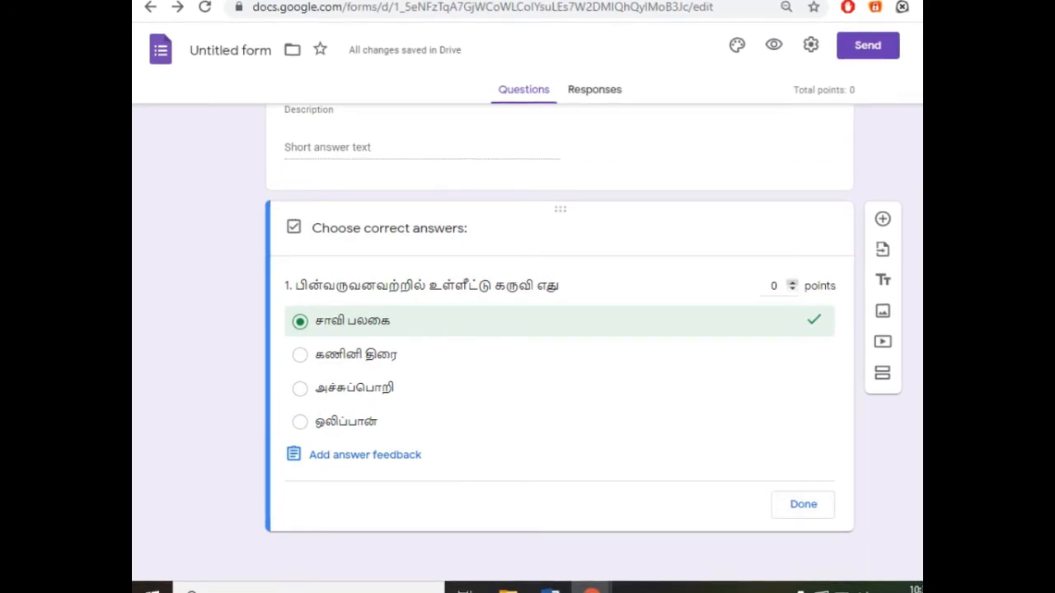
{"action": "left_click", "coordinate": [793, 283]}
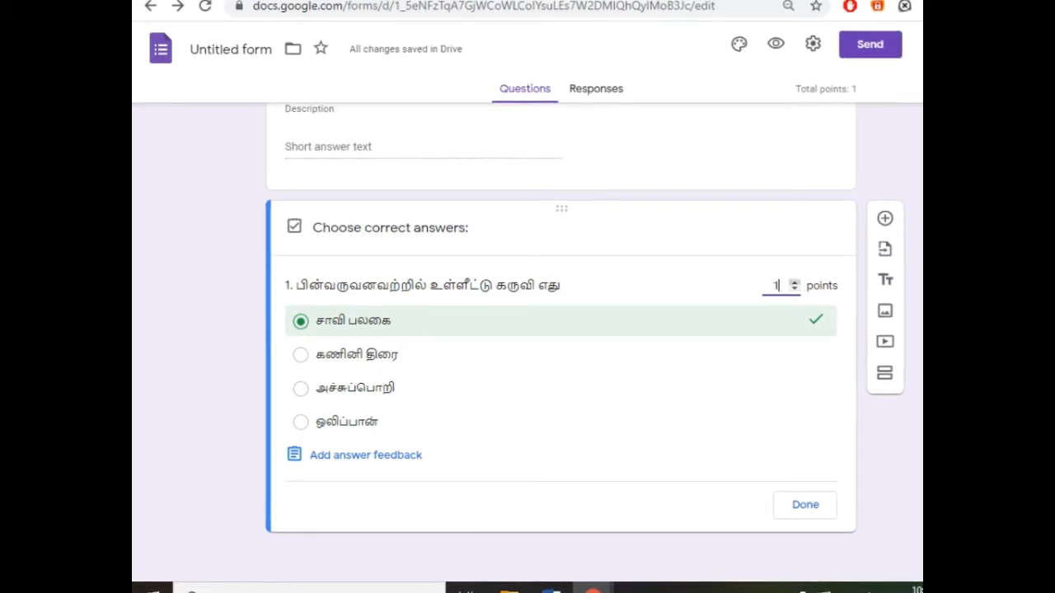
{"action": "left_click", "coordinate": [806, 506]}
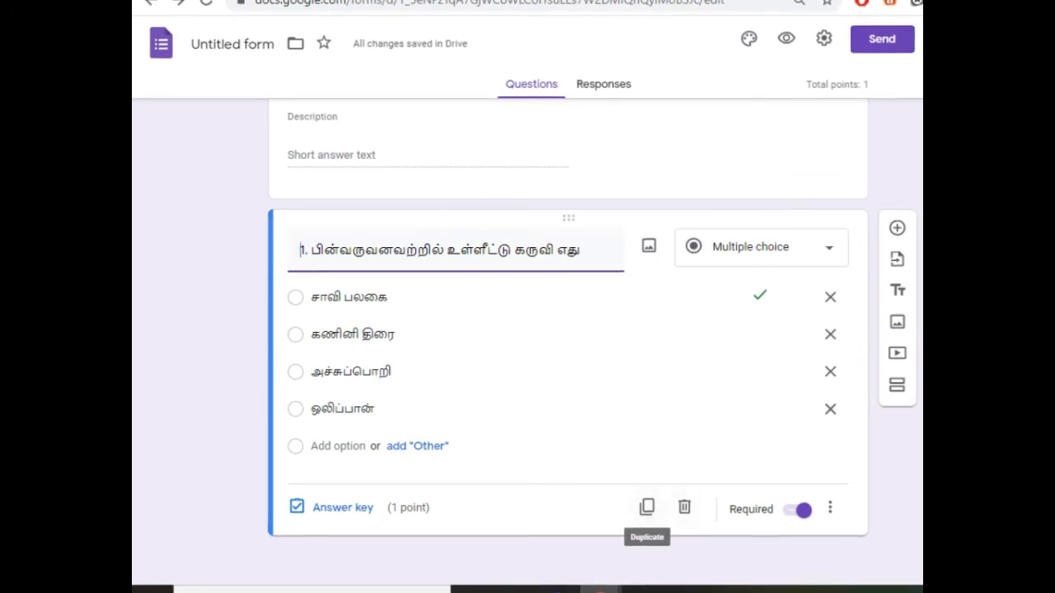
{"action": "left_click", "coordinate": [646, 507]}
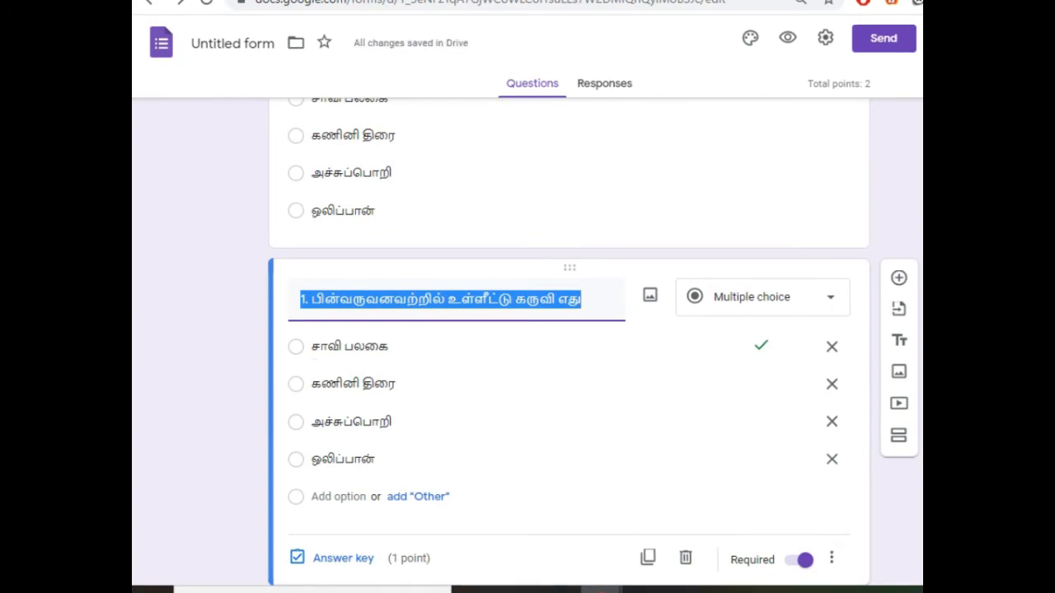
{"action": "left_click", "coordinate": [582, 299]}
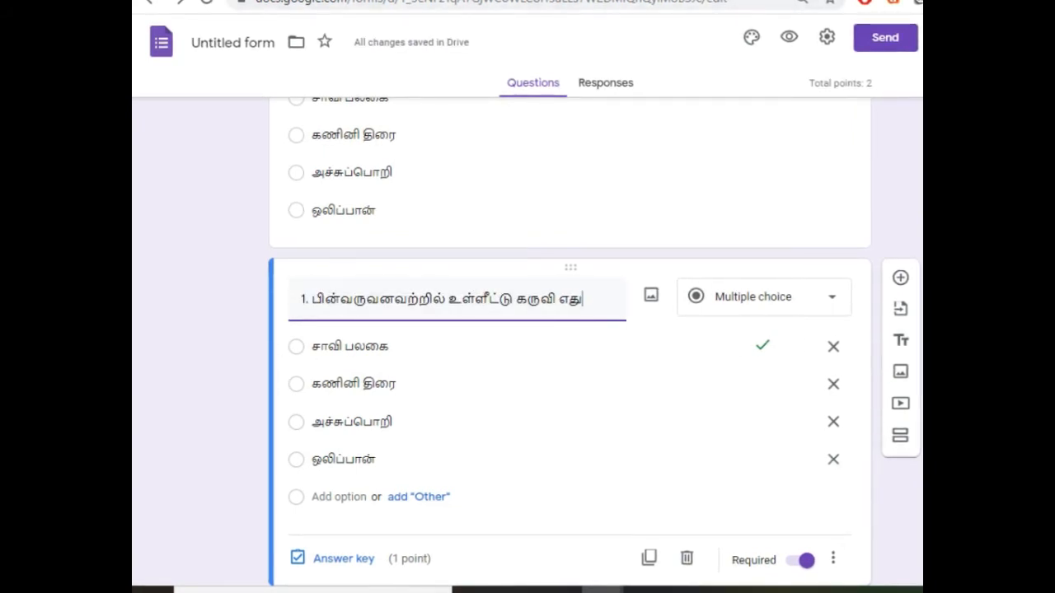
- Look over the Bamini to Tamil Unicode converter page and the Tamil question text in the Word document
{"action": "key", "text": "ctrl+Tab"}
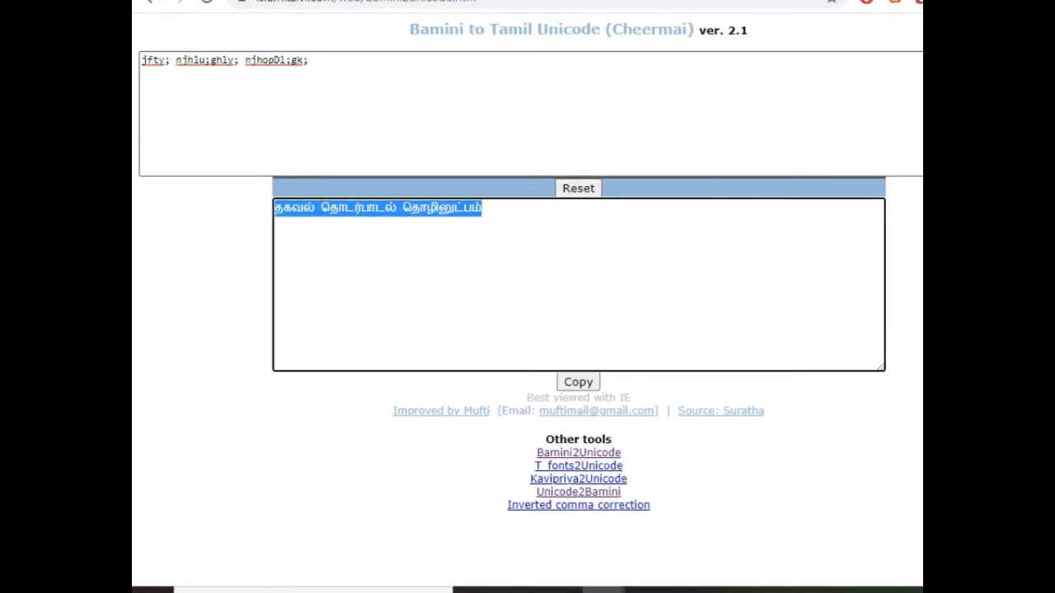
{"action": "left_click", "coordinate": [561, 591]}
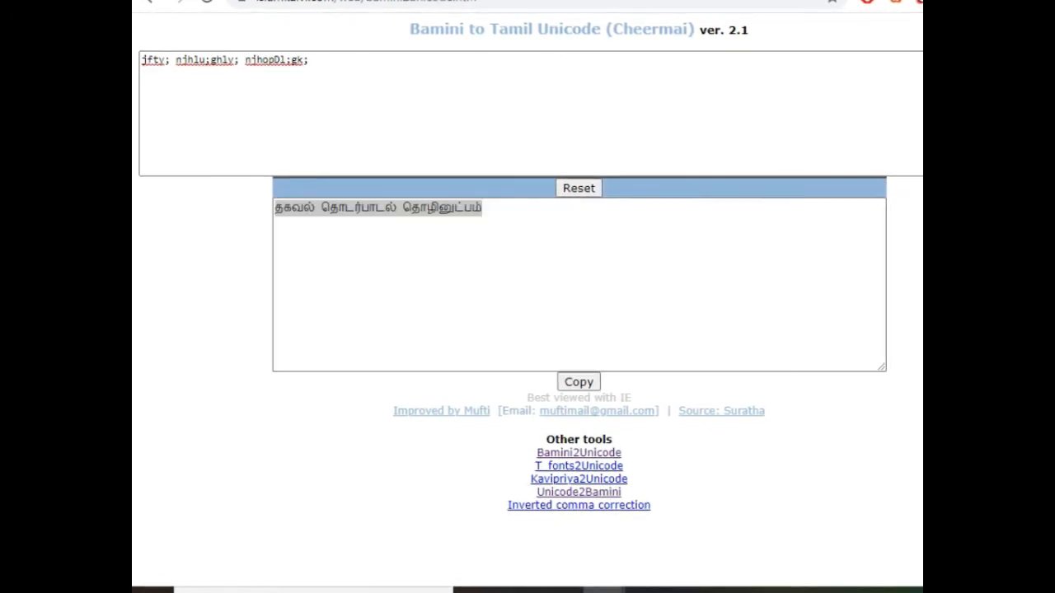
{"action": "left_click", "coordinate": [562, 590]}
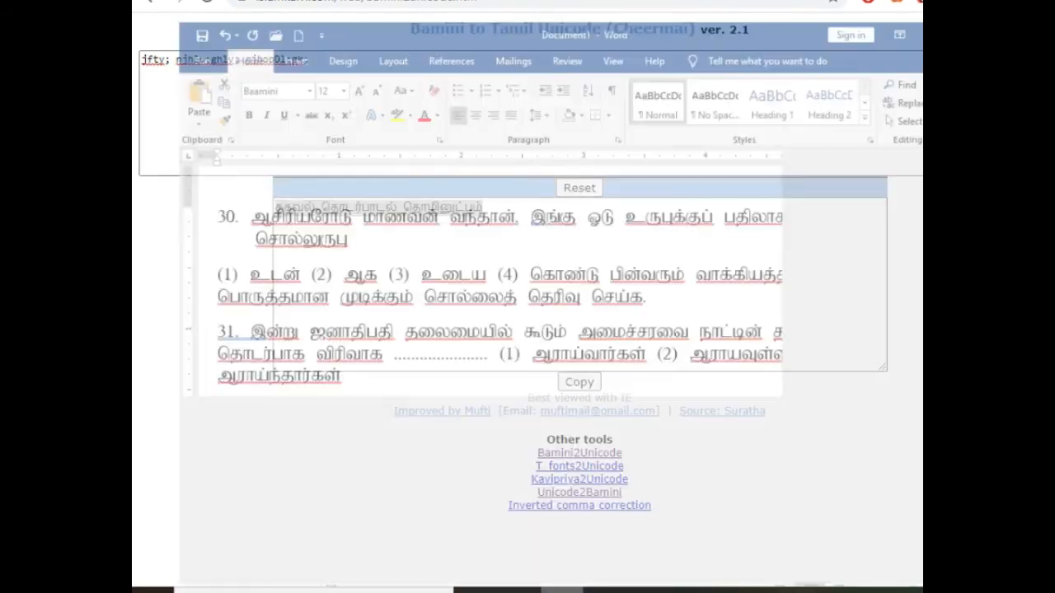
{"action": "key", "text": "super+Down"}
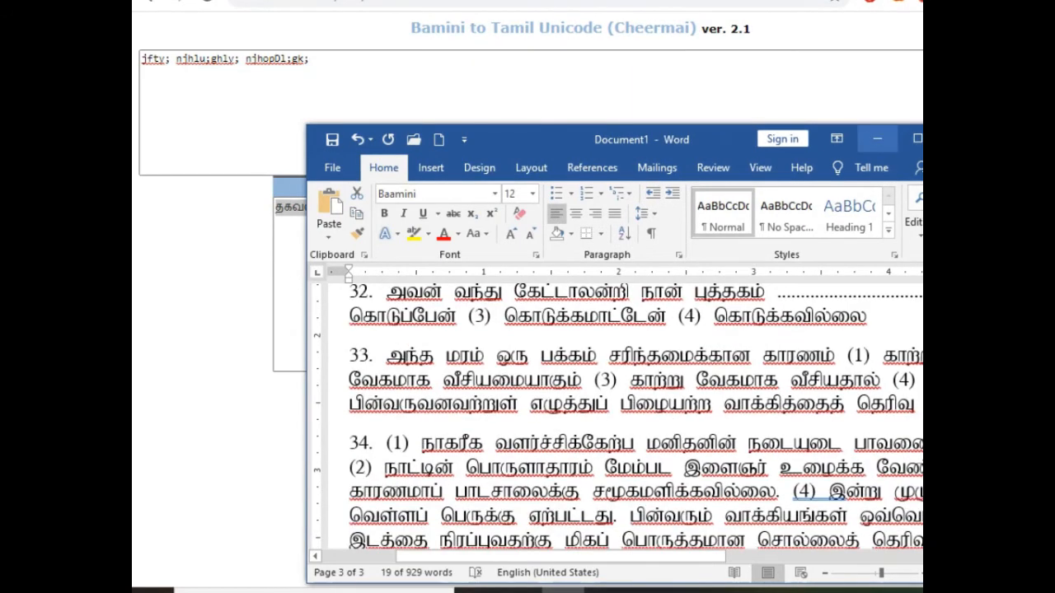
{"action": "left_click", "coordinate": [878, 138]}
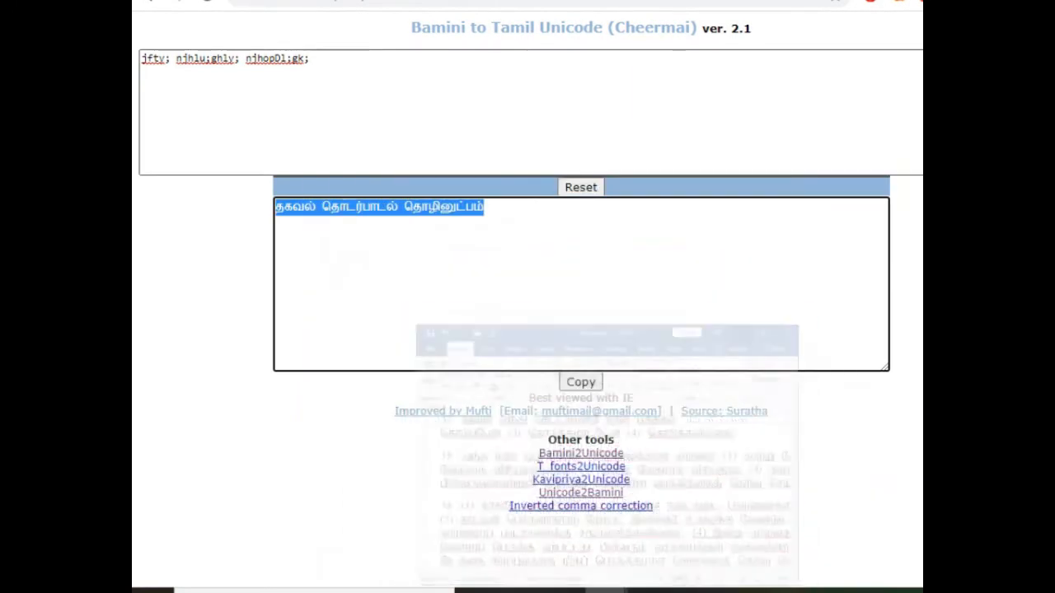
{"action": "left_click_drag", "start_coordinate": [330, 60], "coordinate": [141, 58]}
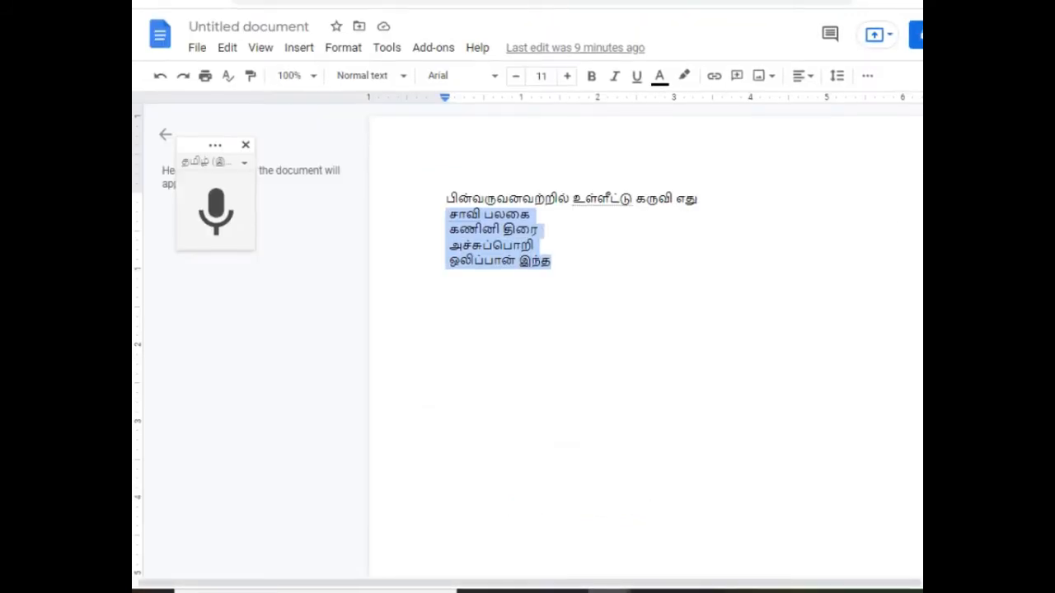
- In the Google Docs document, delete the stray word இந்த after the ஒலிப்பான் option and start a new line
{"action": "left_click", "coordinate": [553, 261]}
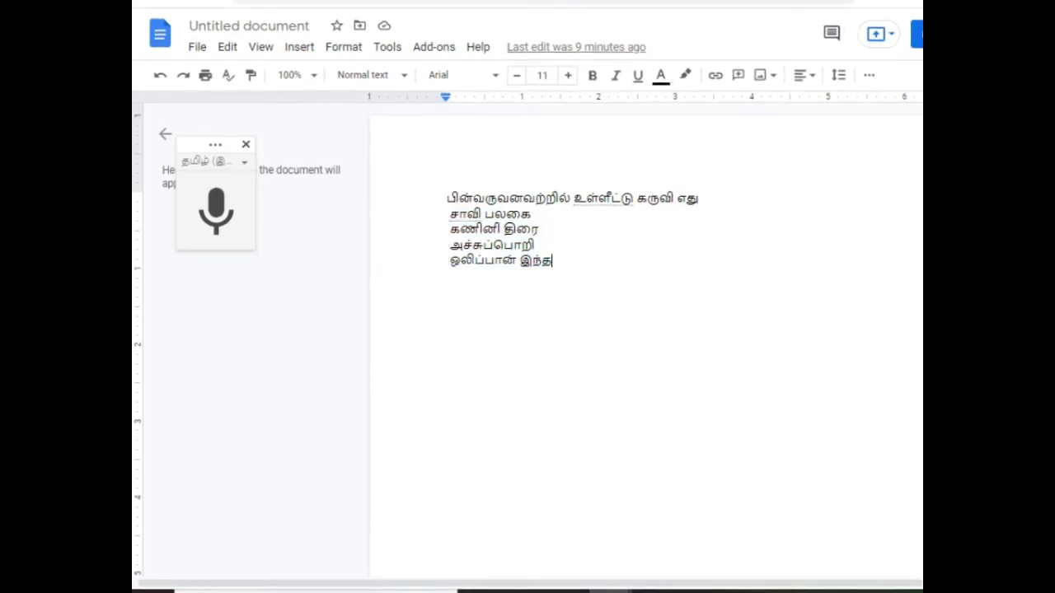
{"action": "key", "text": "BackSpace"}
{"action": "key", "text": "BackSpace"}
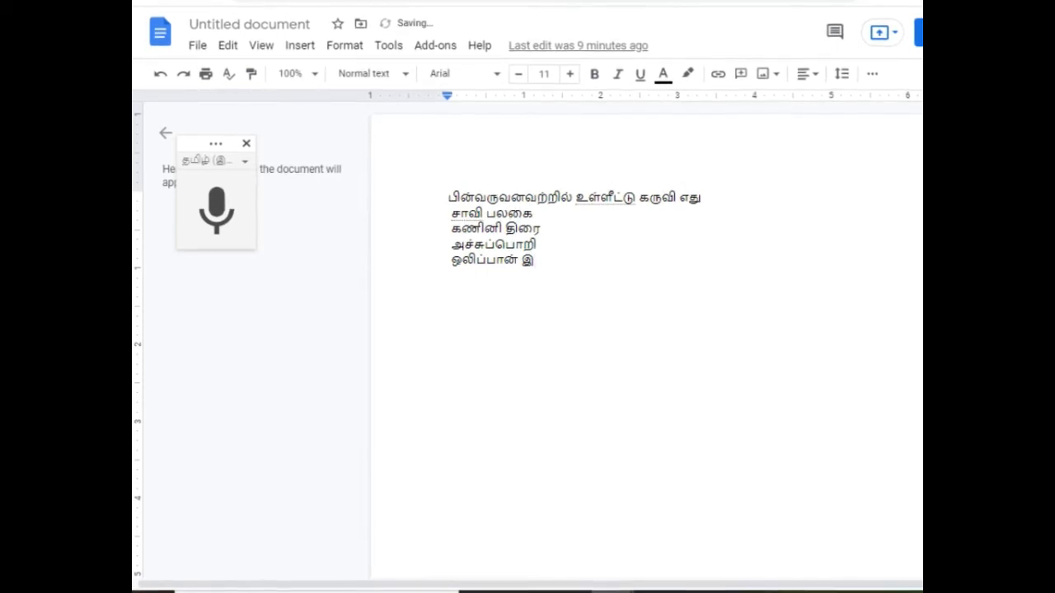
{"action": "key", "text": "BackSpace"}
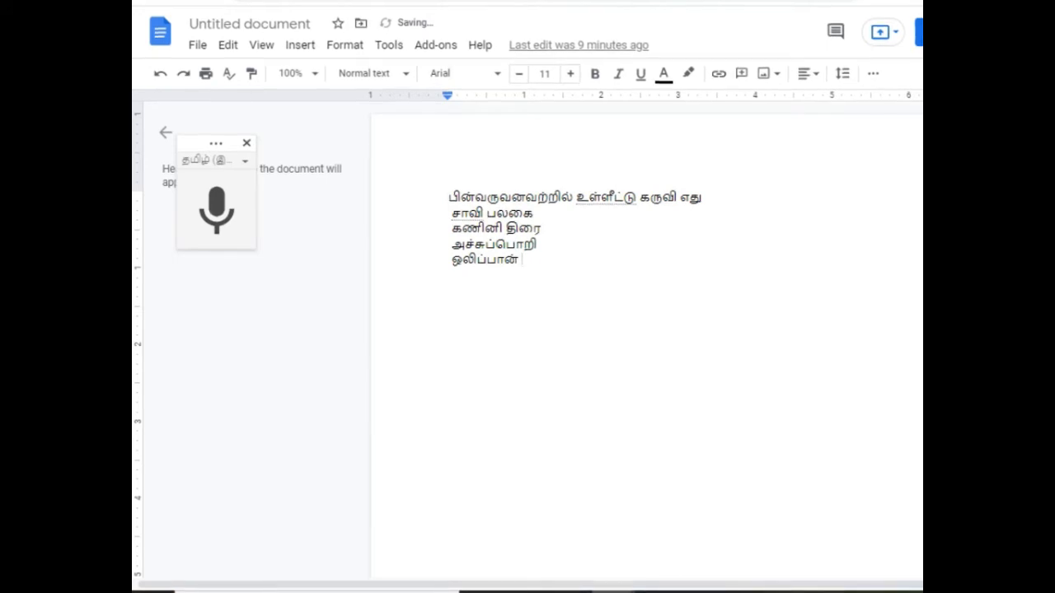
{"action": "key", "text": "Return"}
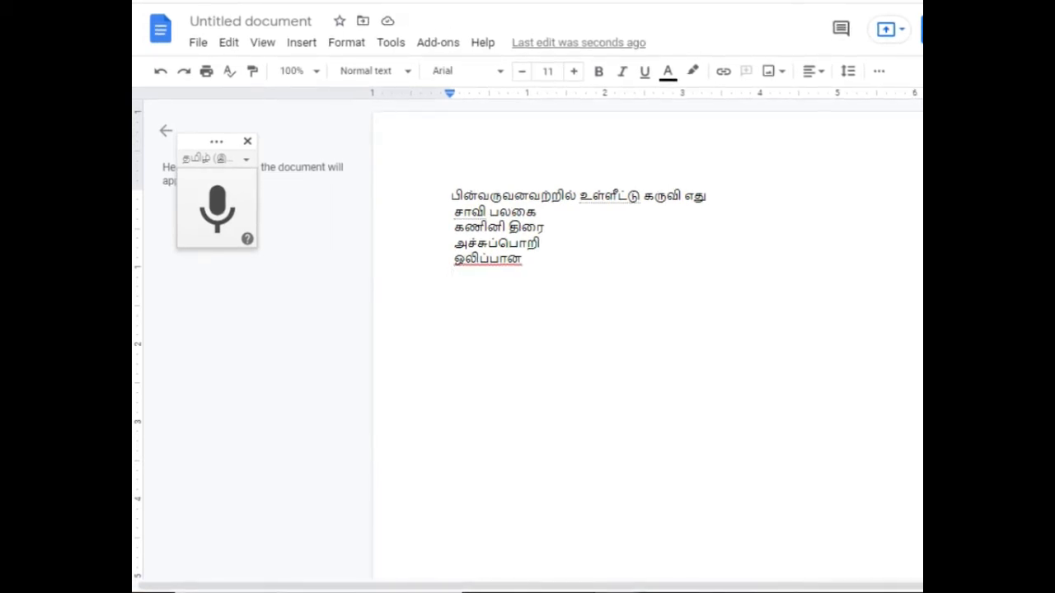
- Dictate the question பின்வருவனவற்றில் வெளியீட்டு கருவி அல்லாதது எது with the options வருடி, கன்னித்திரை, அச்சு இயந்திரம் and a fourth beginning பல்லூடக, each on its own line
{"action": "key", "text": "ctrl+shift+s"}
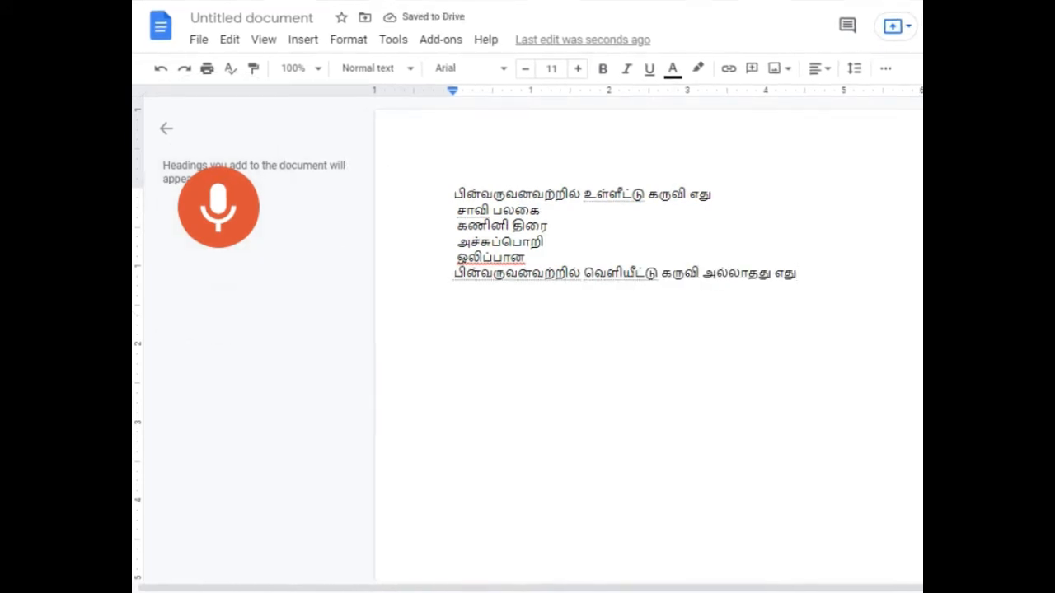
{"action": "key", "text": "Return"}
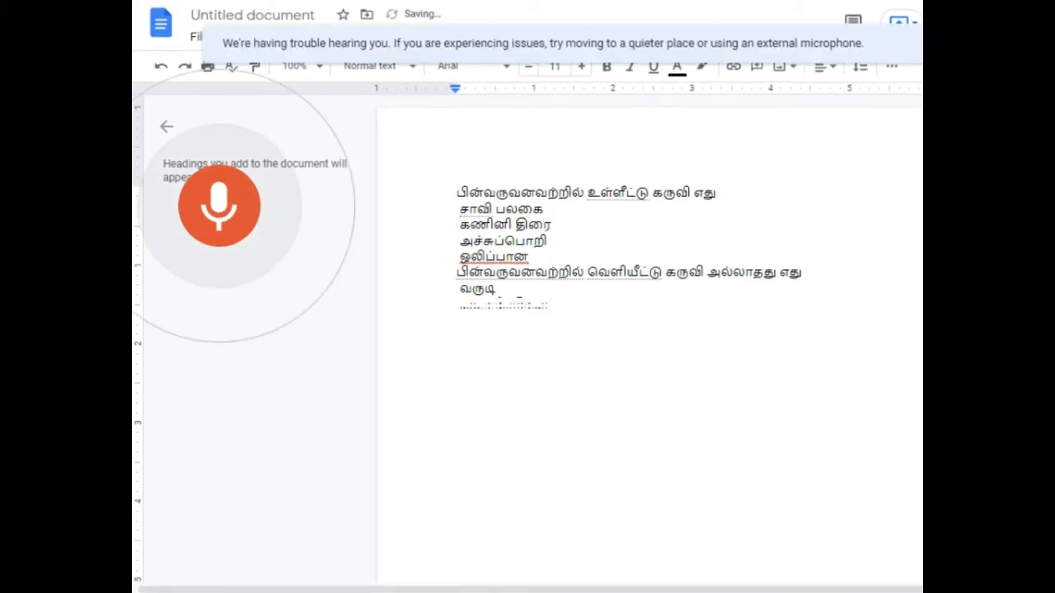
{"action": "key", "text": "Return"}
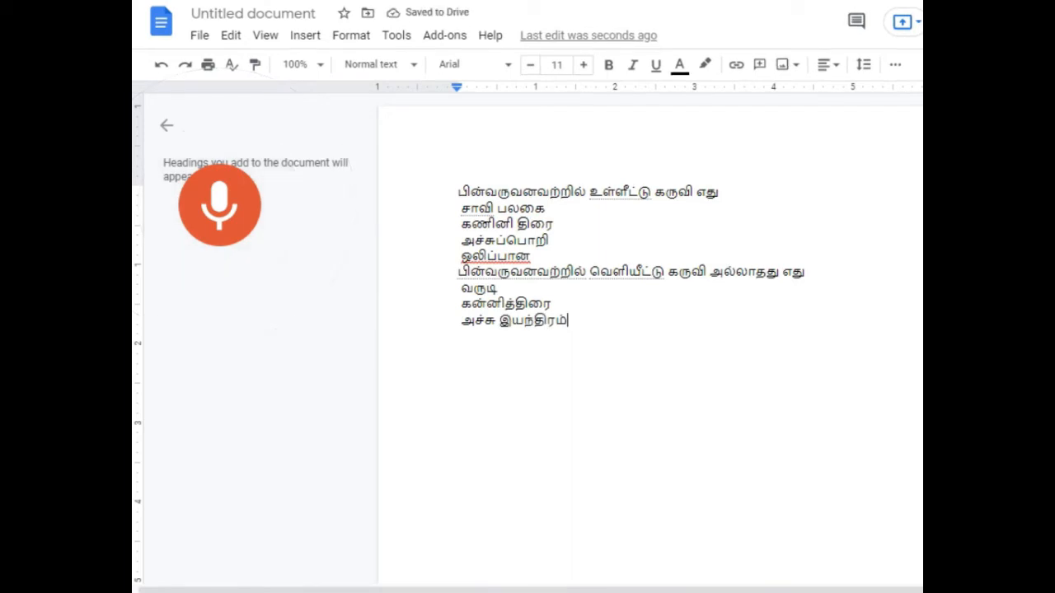
{"action": "key", "text": "Return"}
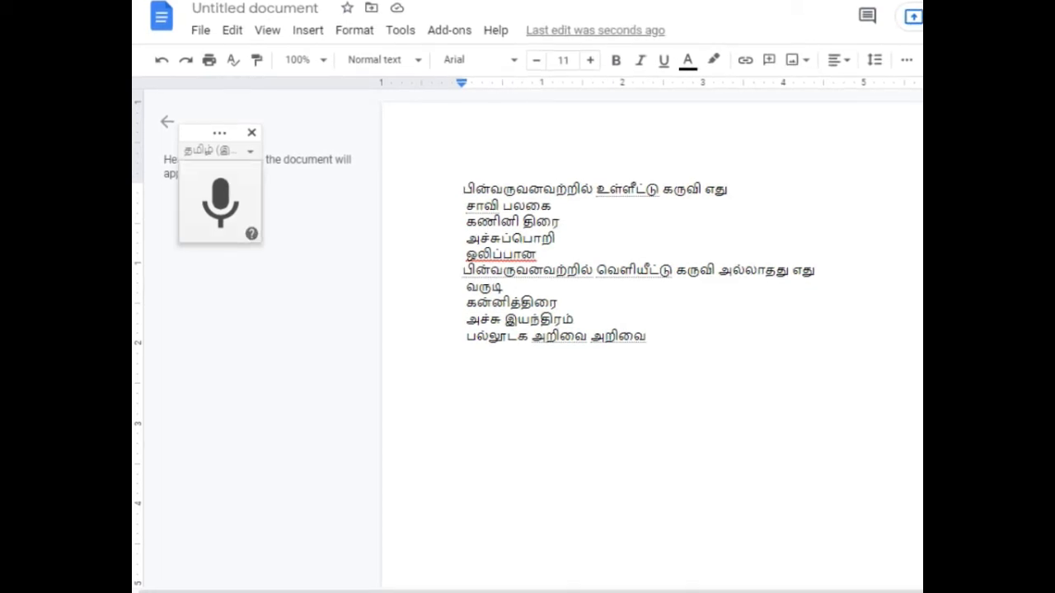
- Dictate a word starting with எ, use its first letter to correct the fourth option to பல்லூடக எறிவை, and delete the surplus words
{"action": "left_click", "coordinate": [220, 202]}
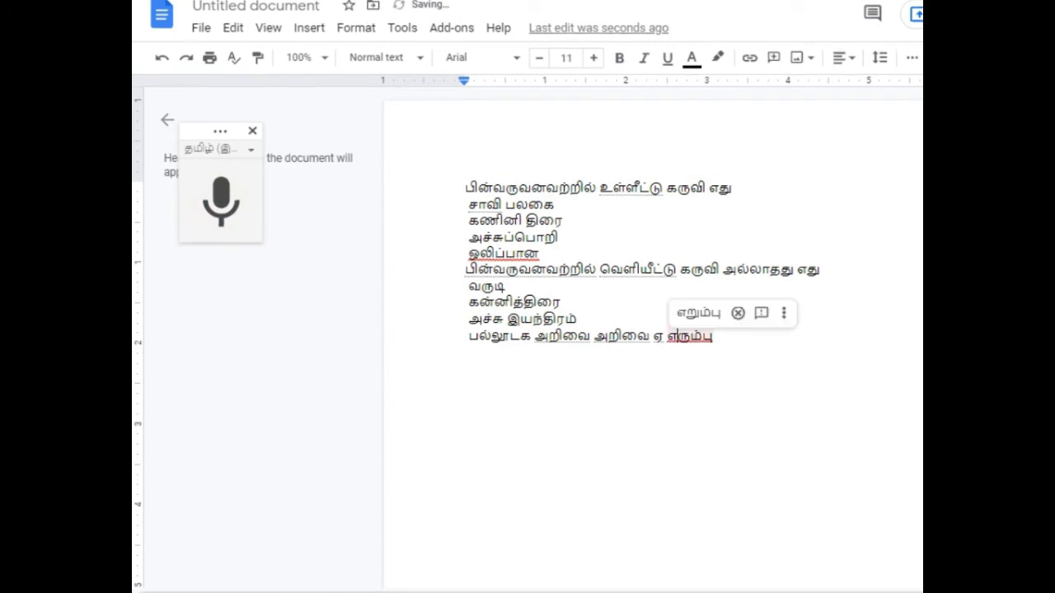
{"action": "key", "text": "shift+Left"}
{"action": "key", "text": "ctrl+c"}
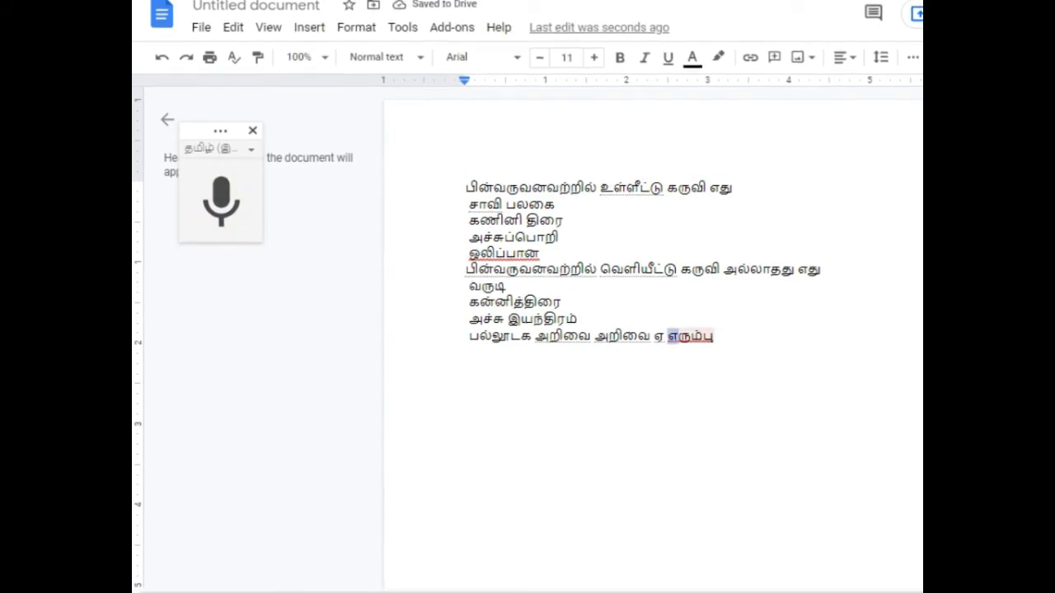
{"action": "left_click", "coordinate": [550, 336]}
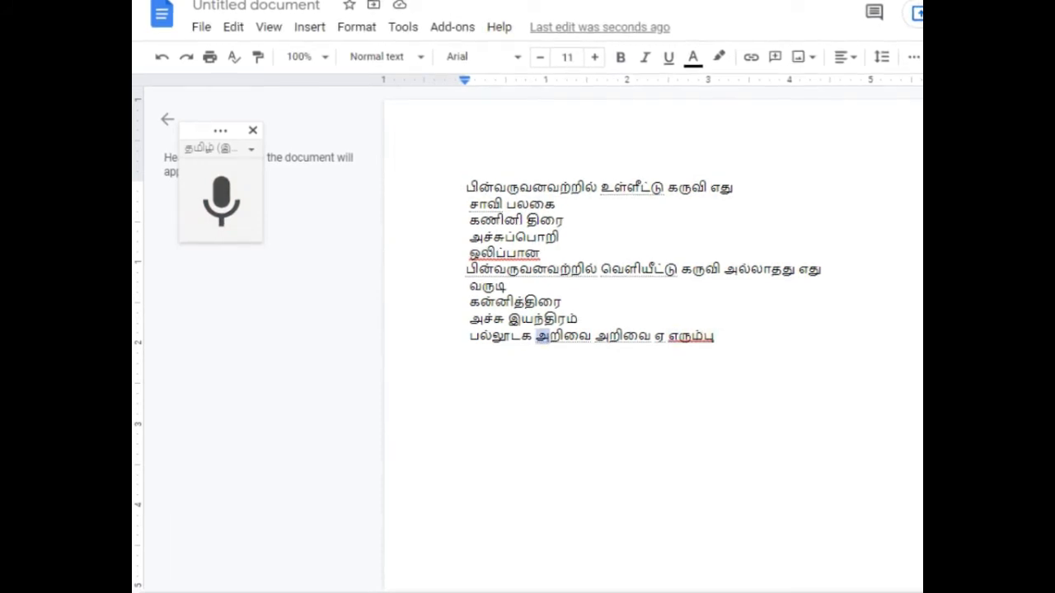
{"action": "key", "text": "ctrl+v"}
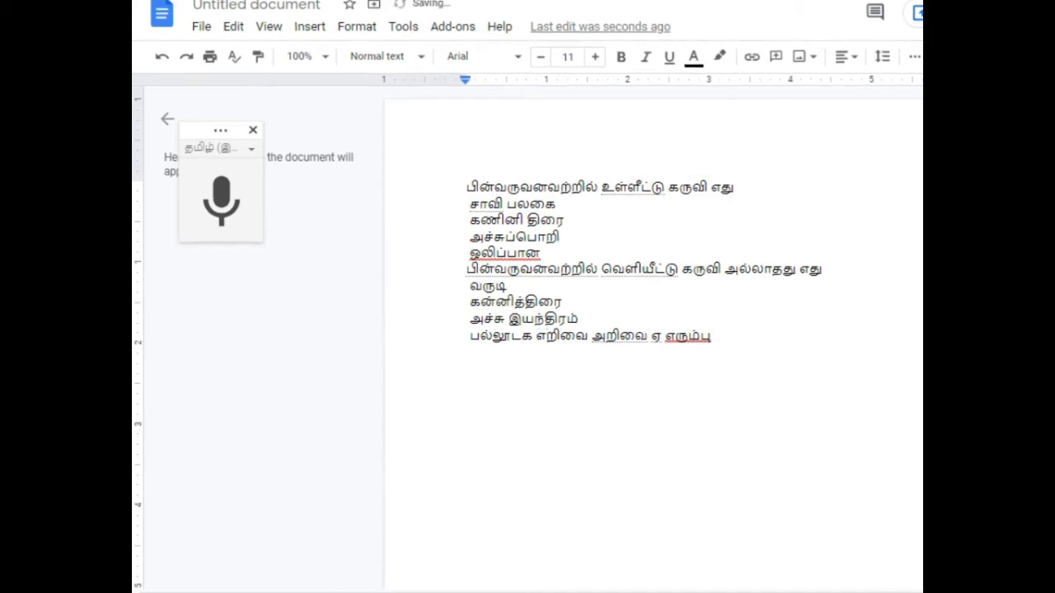
{"action": "left_click_drag", "start_coordinate": [593, 337], "coordinate": [710, 337]}
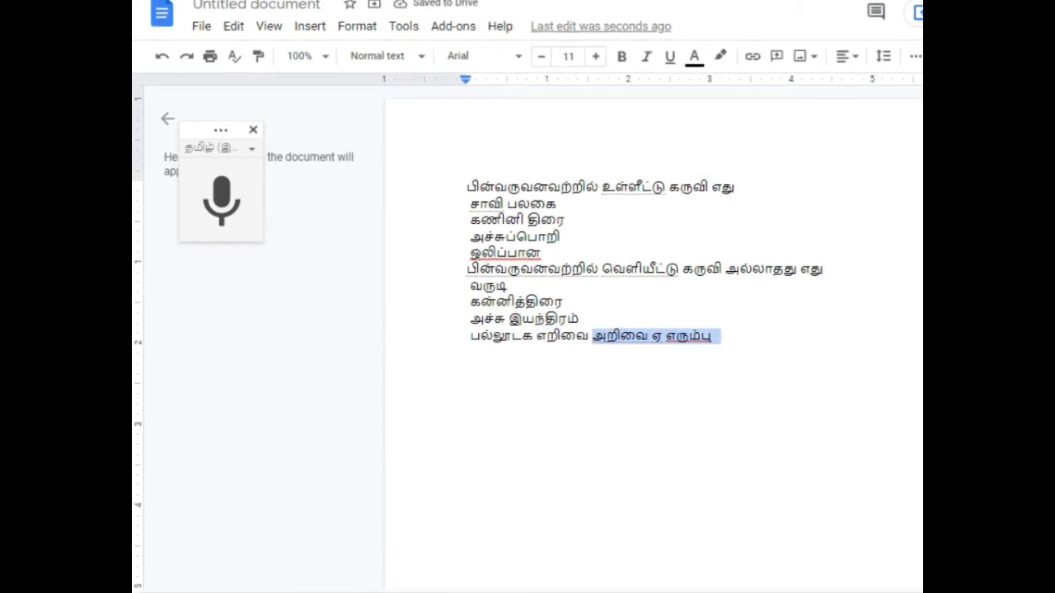
{"action": "key", "text": "BackSpace"}
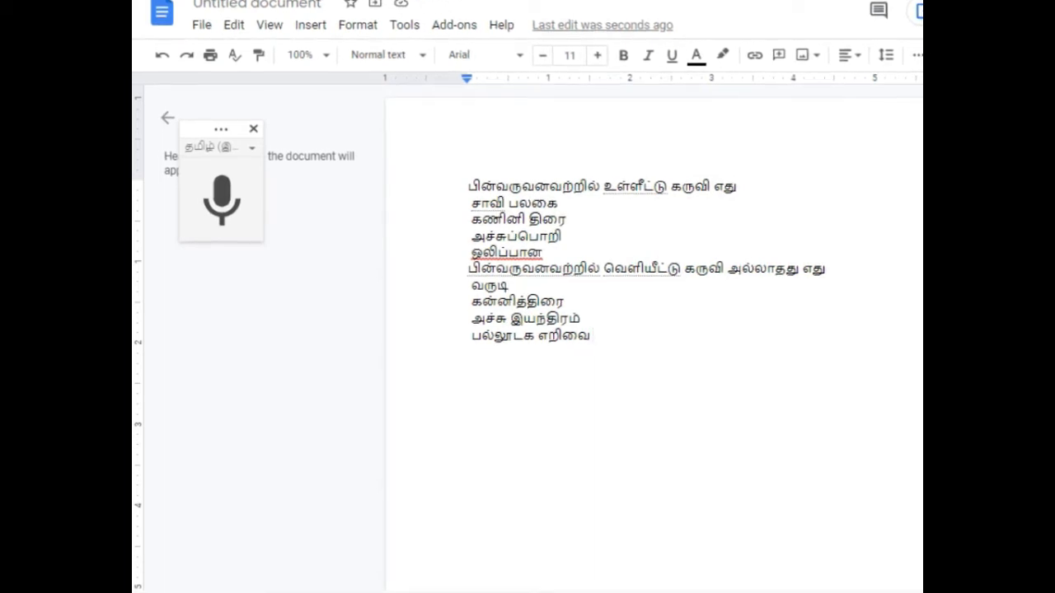
- Copy the question பின்வருவனவற்றில் வெளியீட்டு கருவி அல்லாதது எது from the document and replace the duplicated question's text with it in Google Forms
{"action": "left_click", "coordinate": [468, 268]}
{"action": "key", "text": "shift+Down"}
{"action": "key", "text": "ctrl+c"}
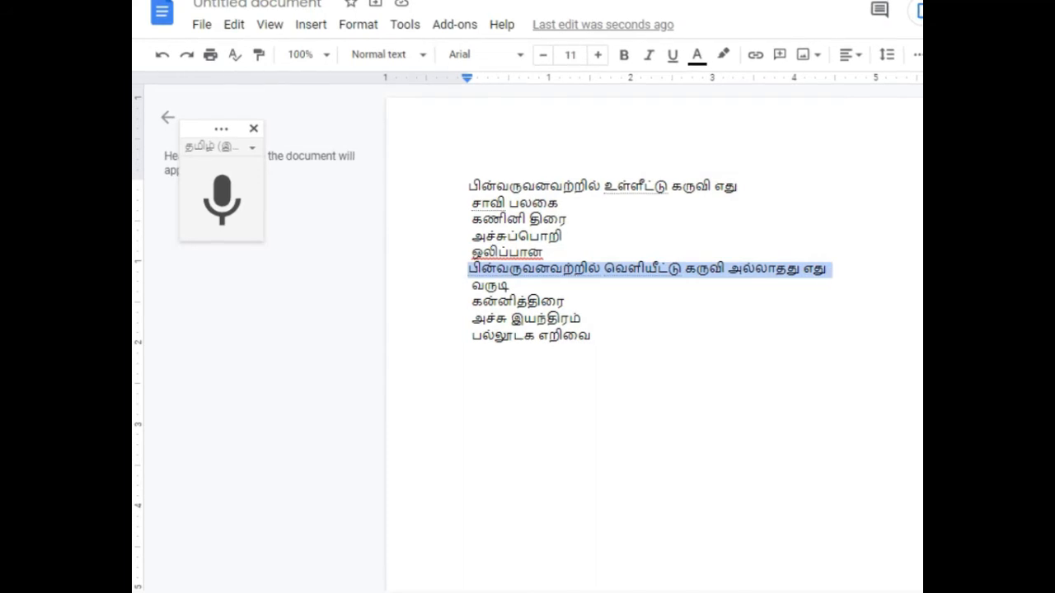
{"action": "key", "text": "alt+Tab"}
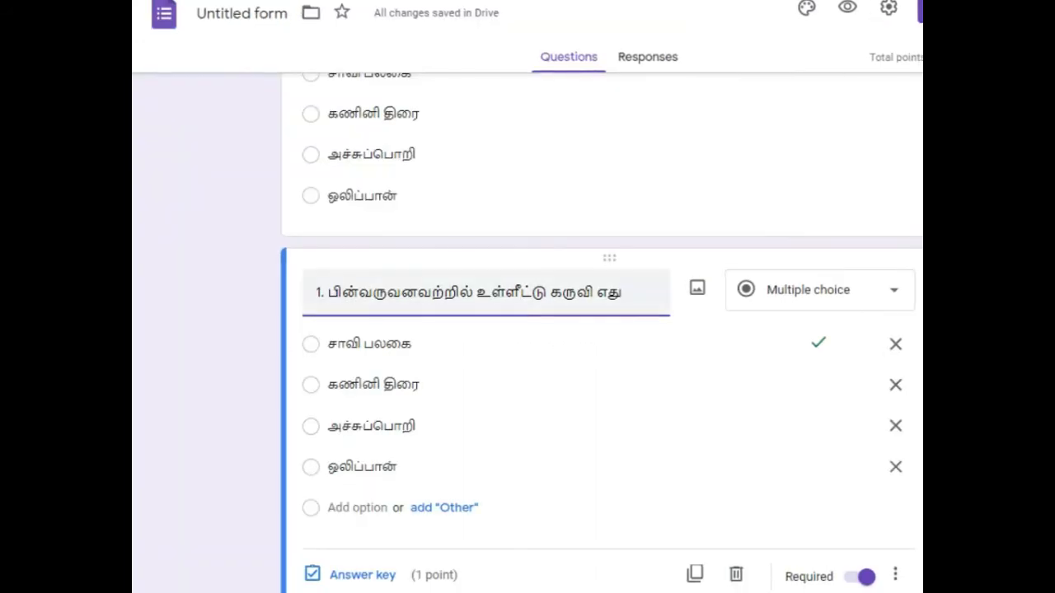
{"action": "left_click_drag", "start_coordinate": [624, 292], "coordinate": [315, 292]}
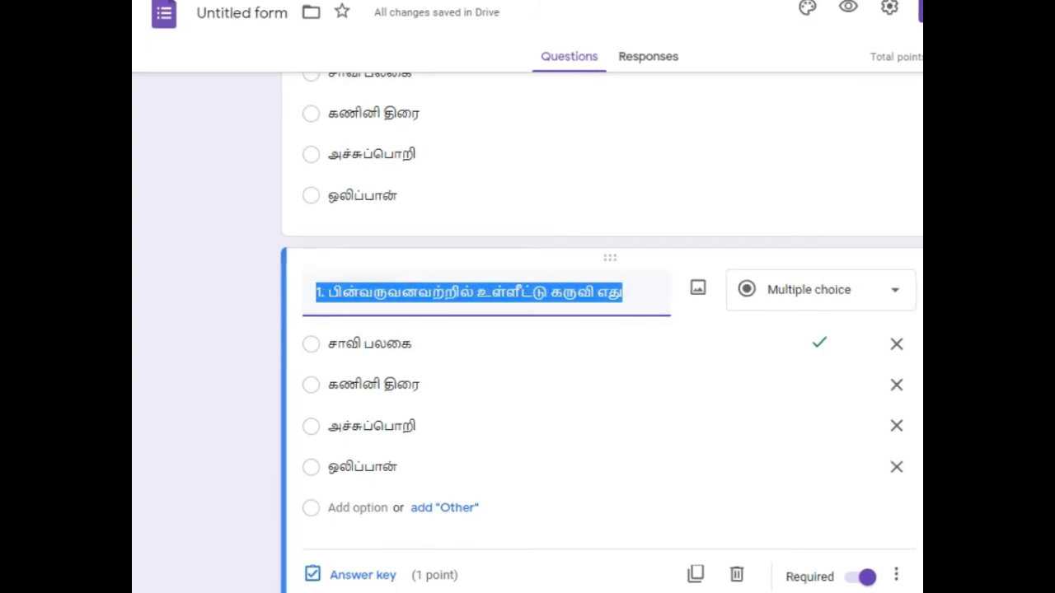
{"action": "key", "text": "ctrl+v"}
- Remove the old options except அச்சுப்பொறி from the duplicated question and change its type to Dropdown
{"action": "scroll", "coordinate": [577, 437], "scroll_direction": "down", "scroll_amount": 1}
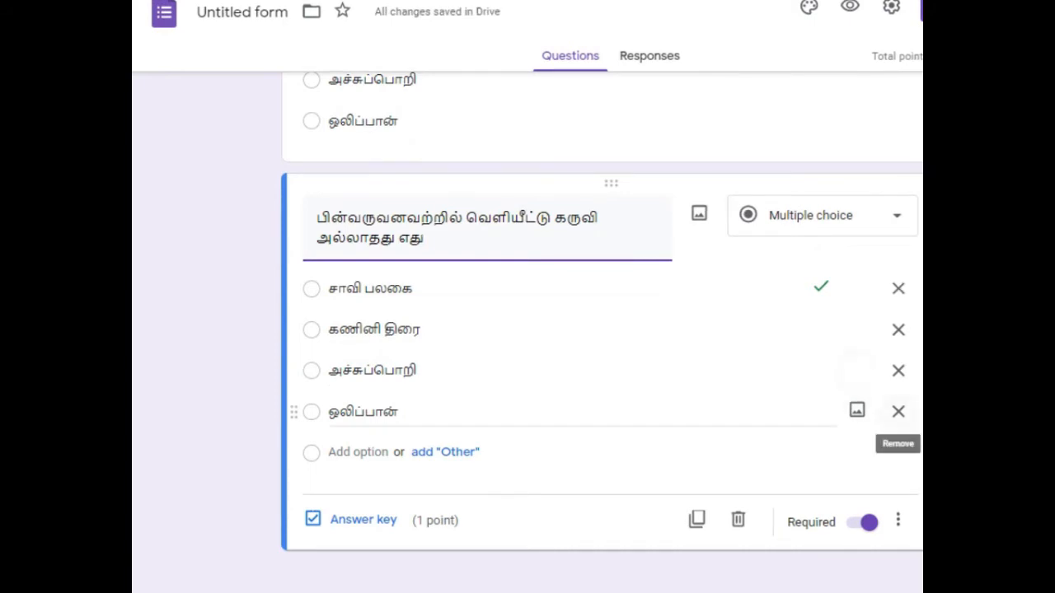
{"action": "left_click", "coordinate": [897, 411]}
{"action": "left_click", "coordinate": [899, 370]}
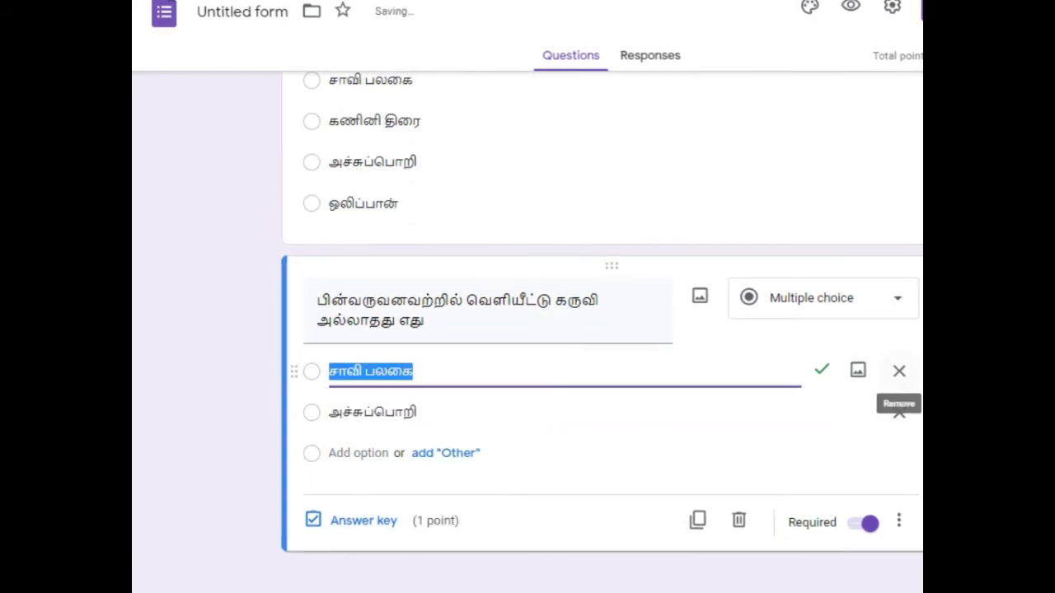
{"action": "left_click", "coordinate": [898, 370]}
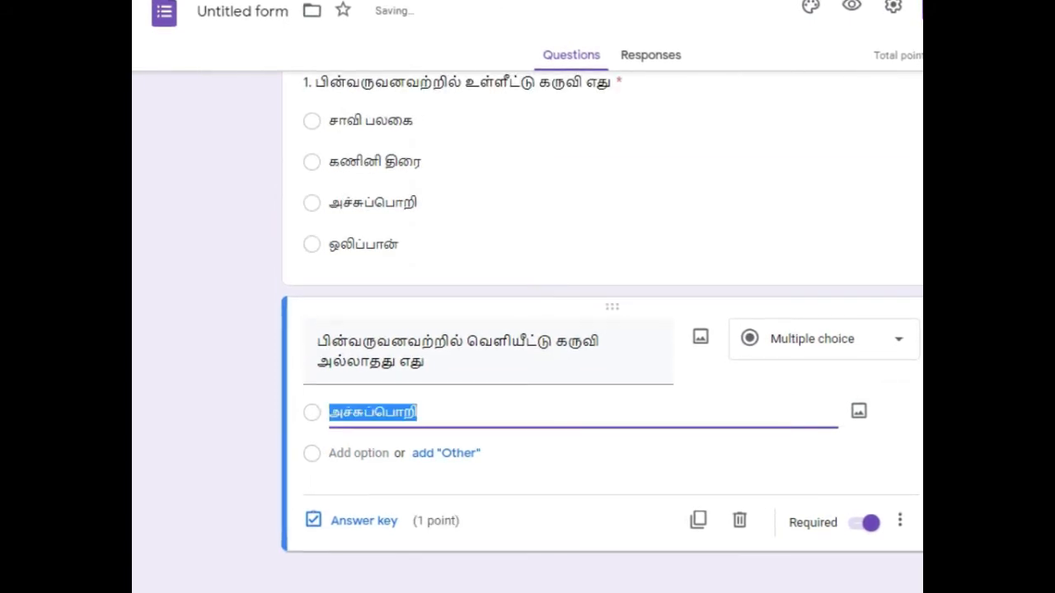
{"action": "left_click", "coordinate": [824, 338]}
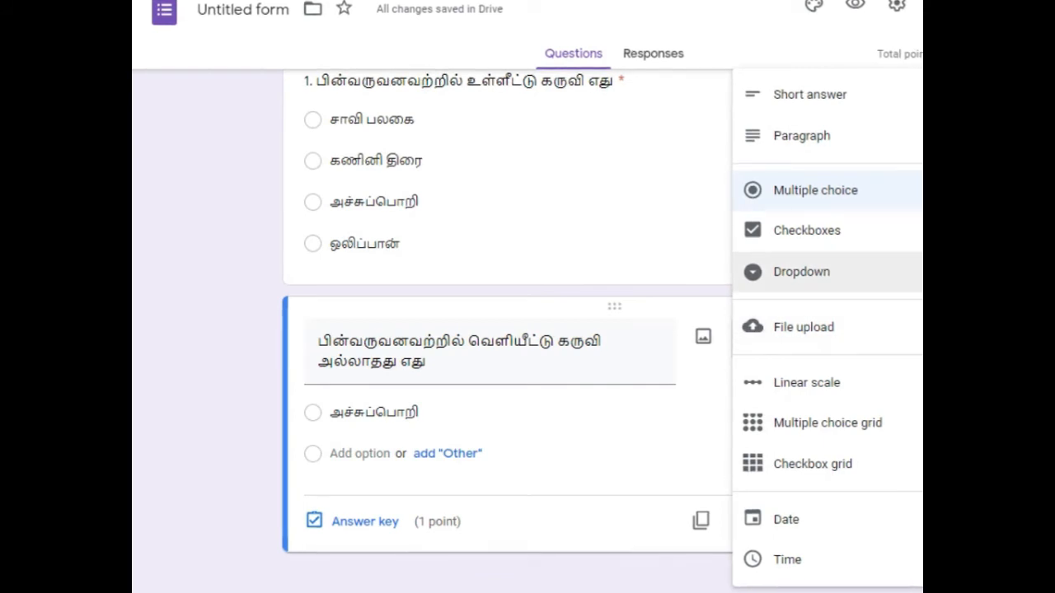
{"action": "left_click", "coordinate": [801, 272]}
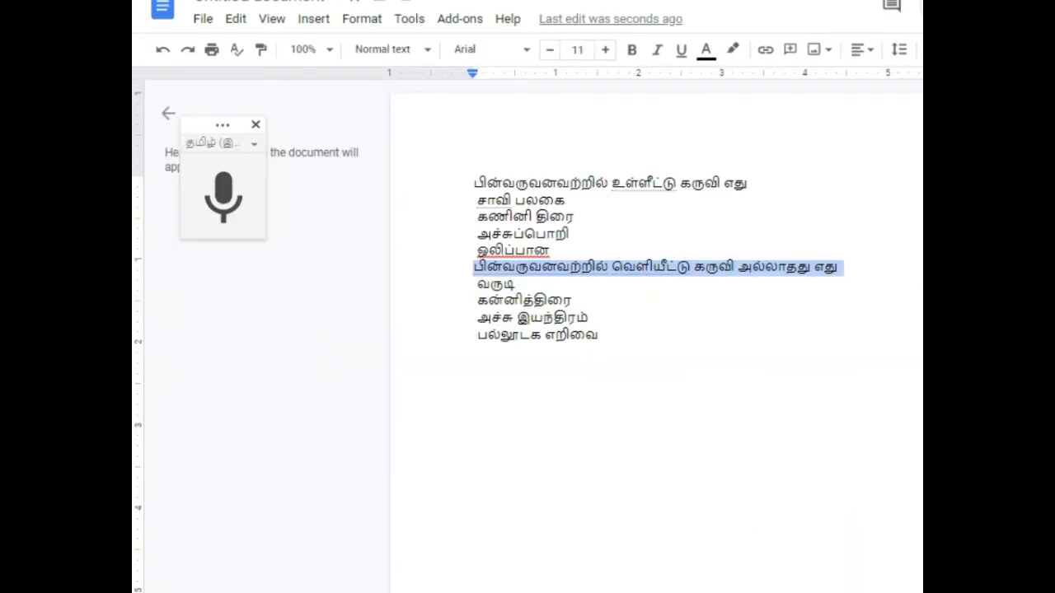
- Copy வருடி, கன்னித்திரை, அச்சு இயந்திரம் and பல்லூடக எறிவை from the document and paste them as the dropdown options, replacing அச்சுப்பொறி
{"action": "left_click_drag", "start_coordinate": [474, 284], "coordinate": [607, 335]}
{"action": "key", "text": "ctrl+c"}
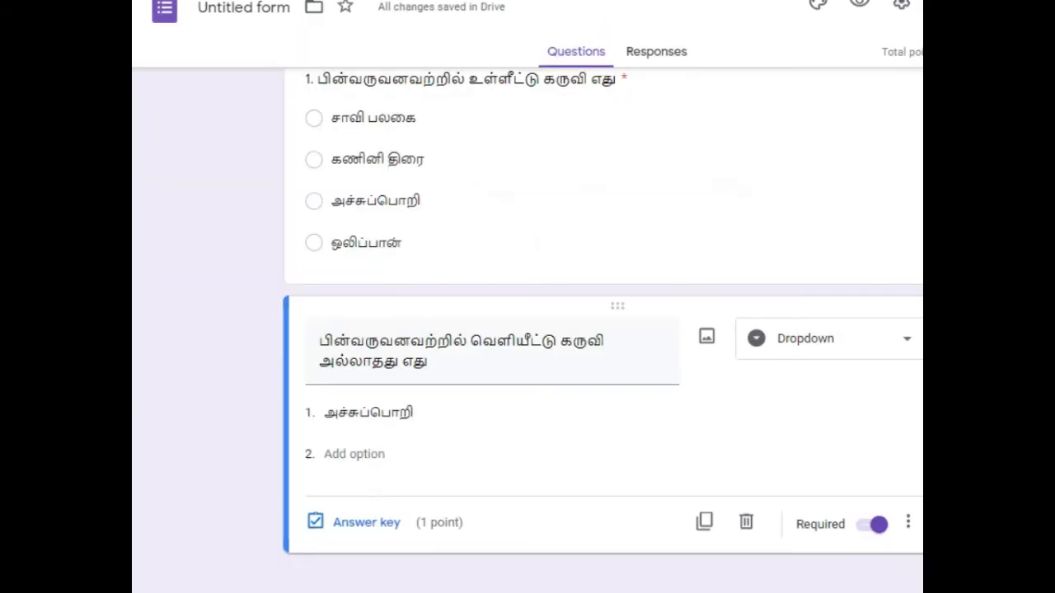
{"action": "left_click", "coordinate": [379, 412]}
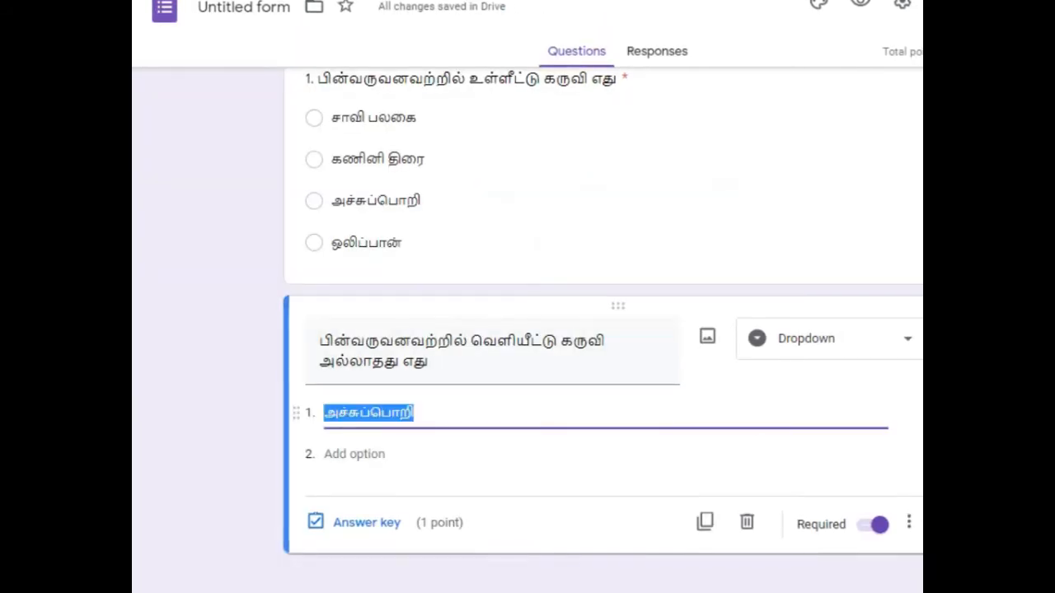
{"action": "key", "text": "ctrl+v"}
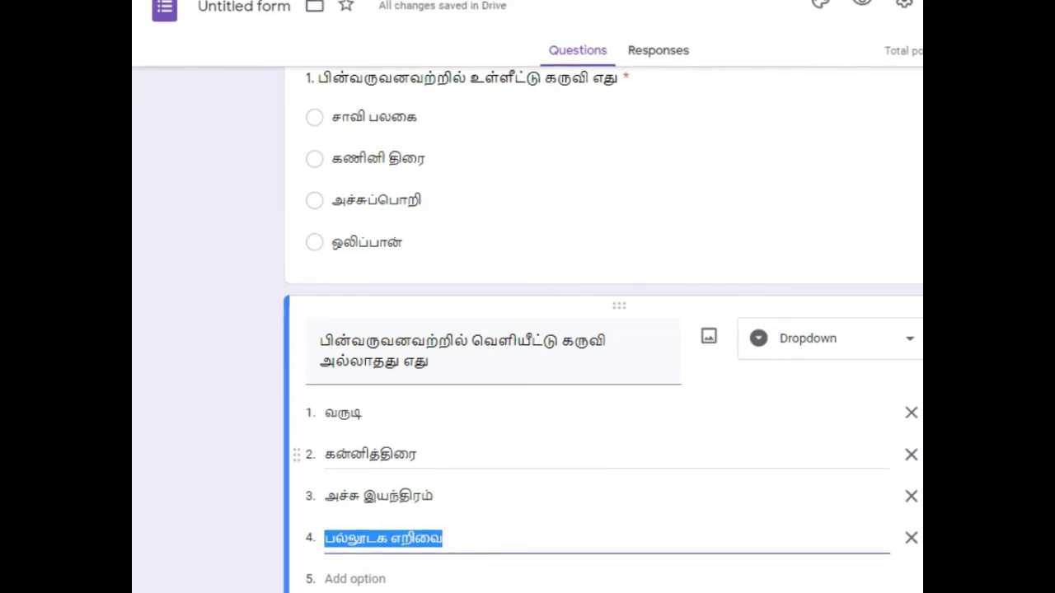
{"action": "left_click", "coordinate": [717, 381]}
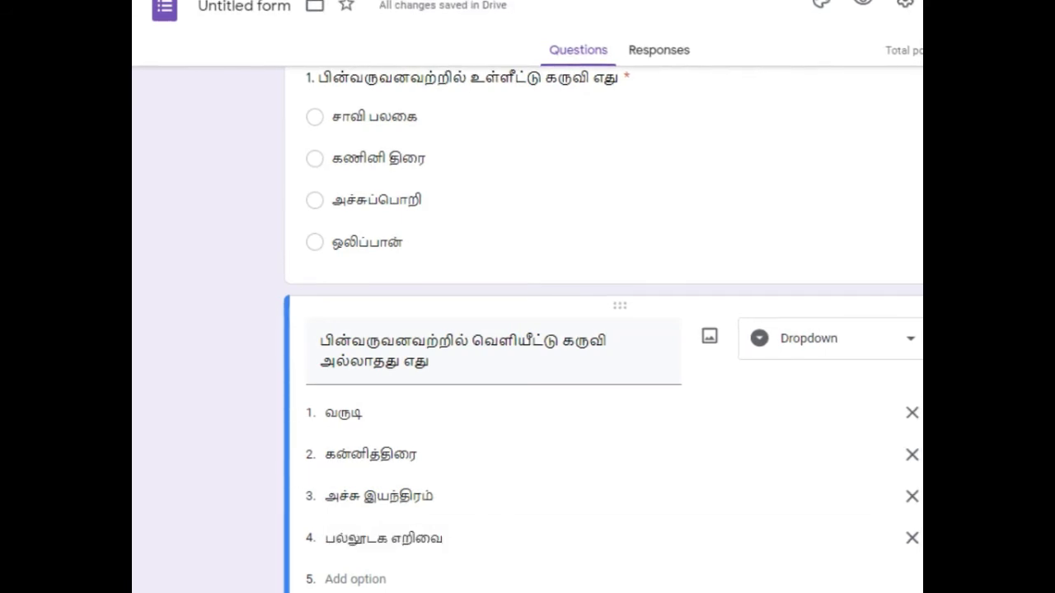
- Mark வருடி as the correct answer in the dropdown question's answer key and finish the key
{"action": "scroll", "coordinate": [602, 330], "scroll_direction": "down", "scroll_amount": 2}
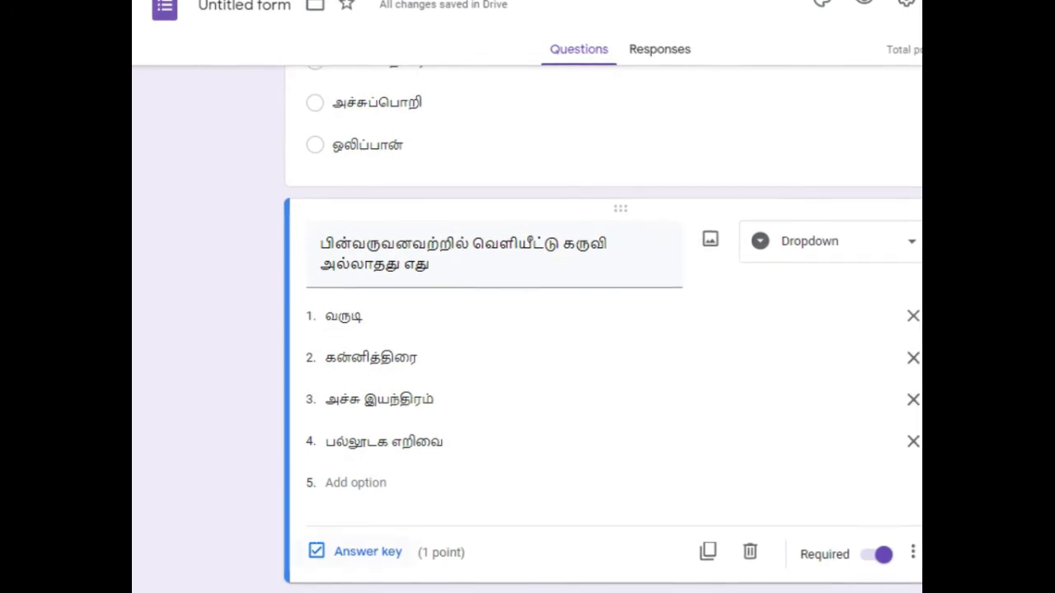
{"action": "left_click", "coordinate": [362, 552]}
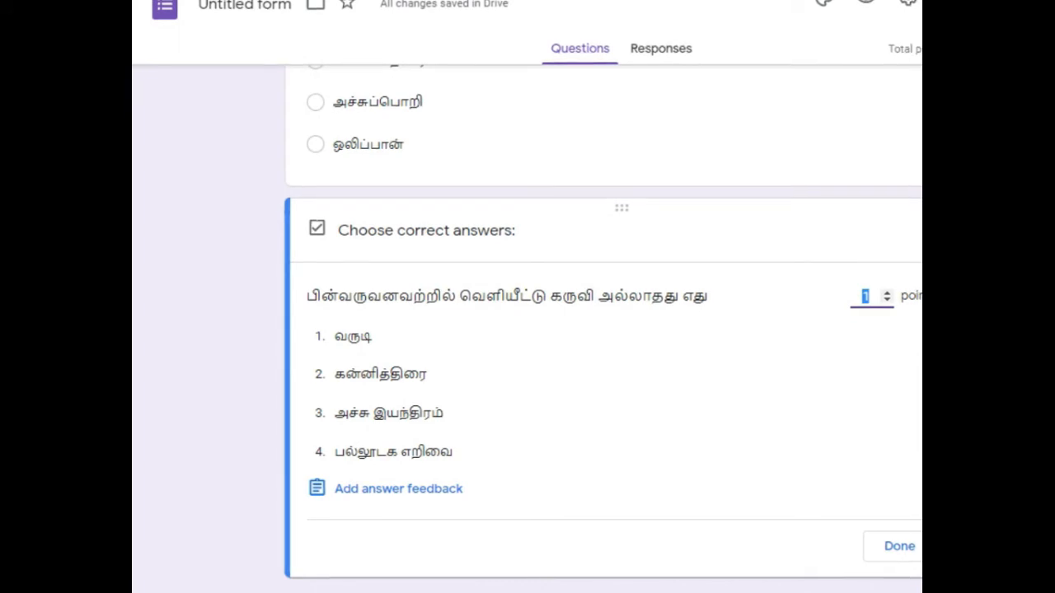
{"action": "left_click", "coordinate": [355, 336]}
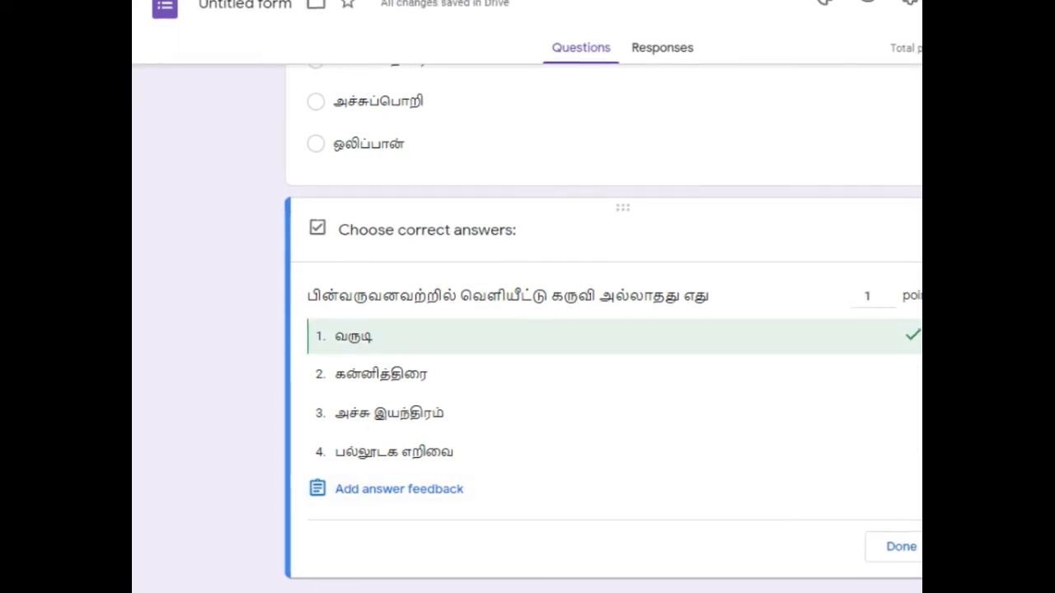
{"action": "left_click", "coordinate": [902, 546]}
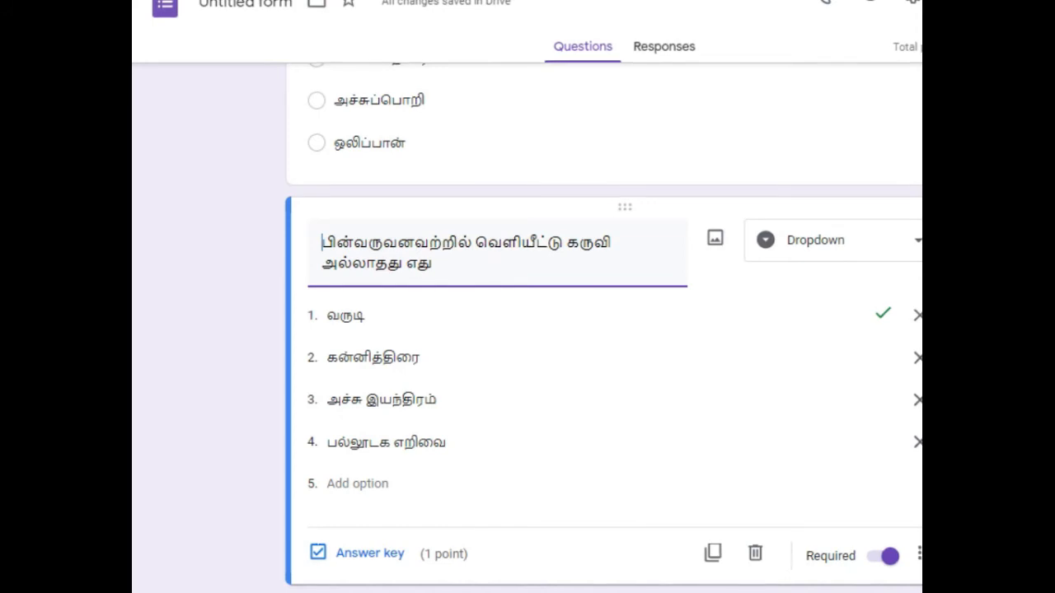
- In the form preview, answer question 1 with சாவி பலகை and the dropdown question with வருடி, and try to submit the response
{"action": "left_click", "coordinate": [871, 4]}
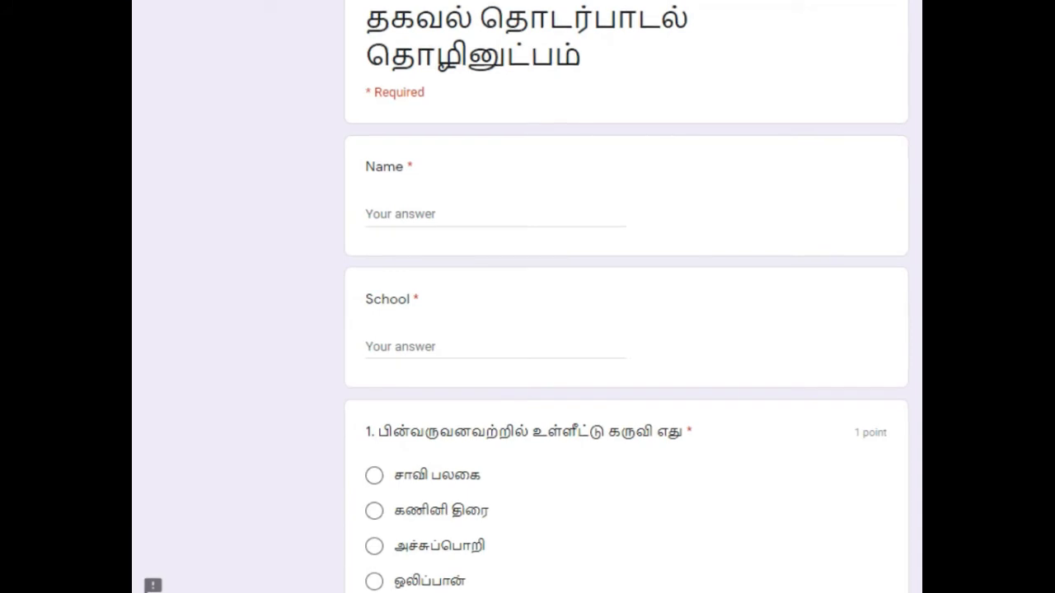
{"action": "scroll", "coordinate": [627, 329], "scroll_direction": "down", "scroll_amount": 3}
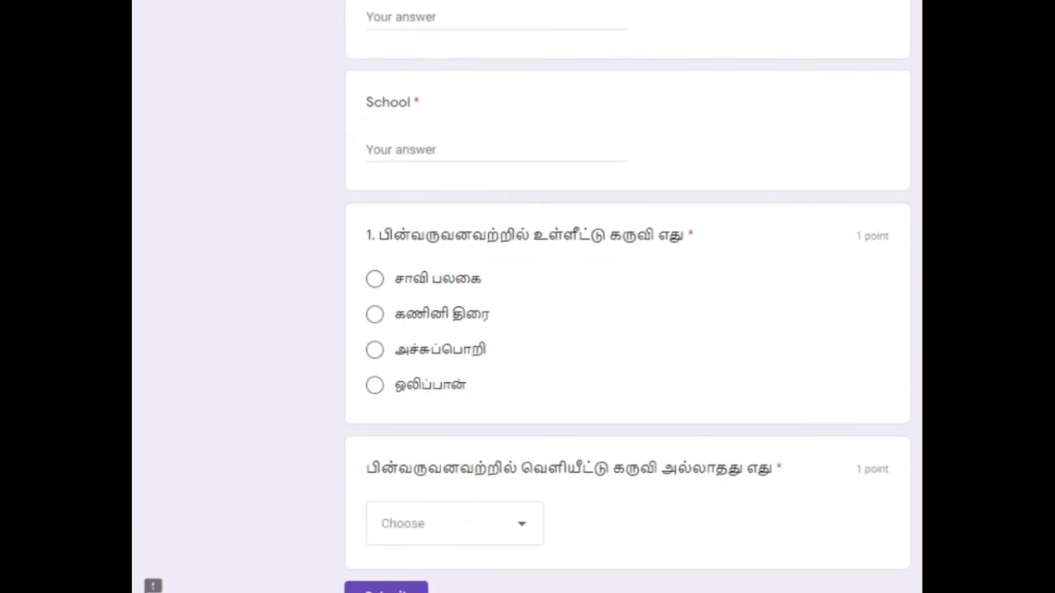
{"action": "scroll", "coordinate": [626, 329], "scroll_direction": "down", "scroll_amount": 1}
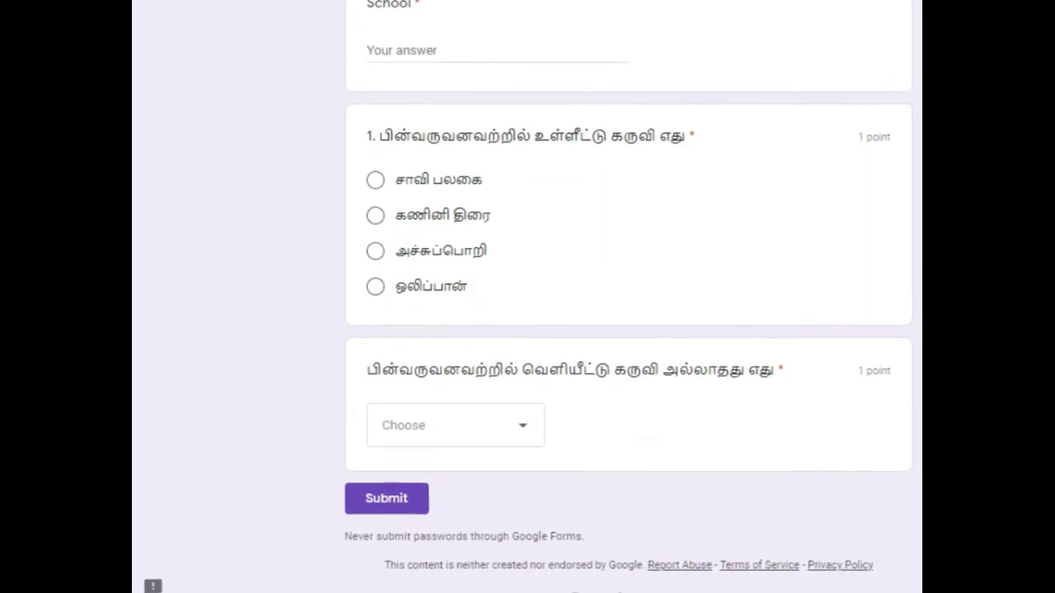
{"action": "left_click", "coordinate": [376, 180]}
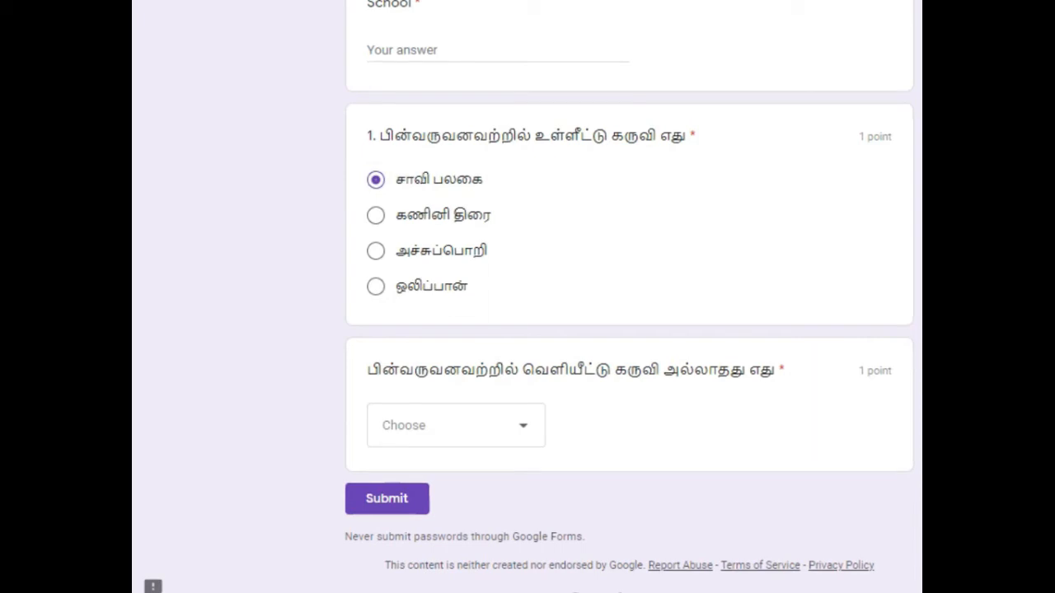
{"action": "left_click", "coordinate": [455, 425]}
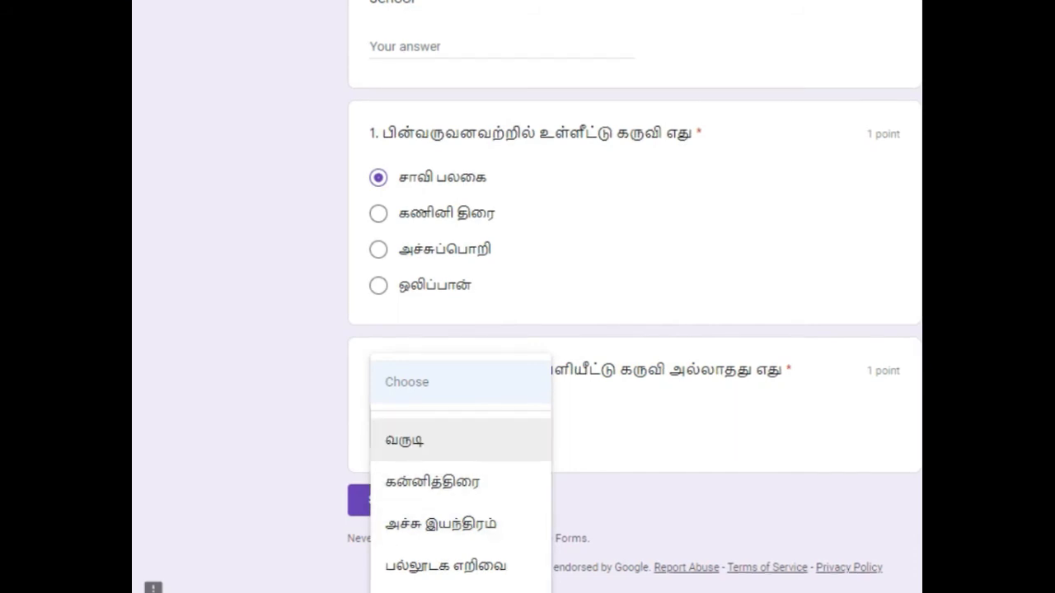
{"action": "left_click", "coordinate": [460, 440]}
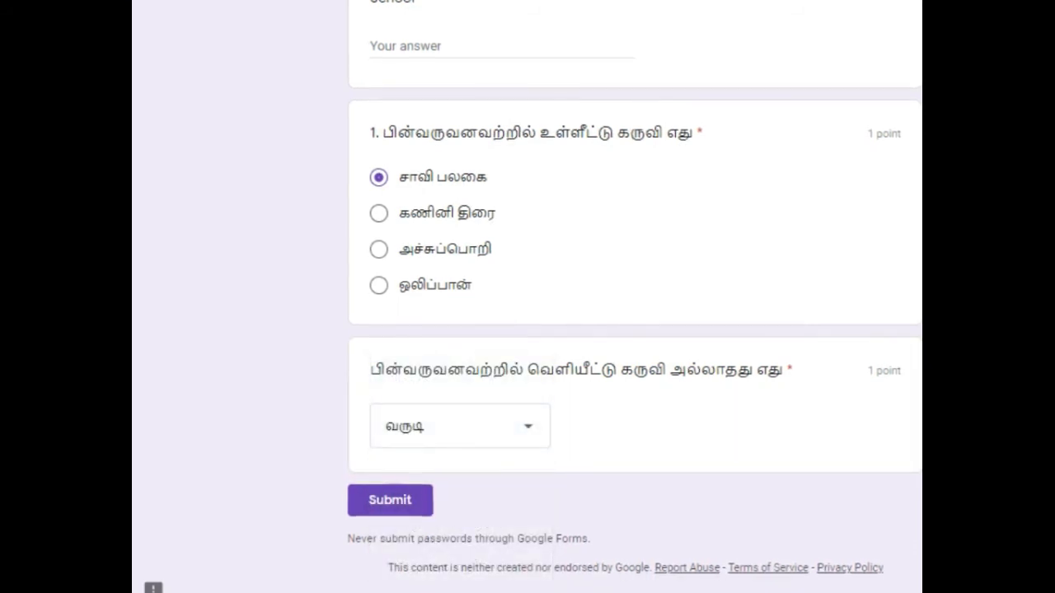
{"action": "left_click", "coordinate": [390, 501]}
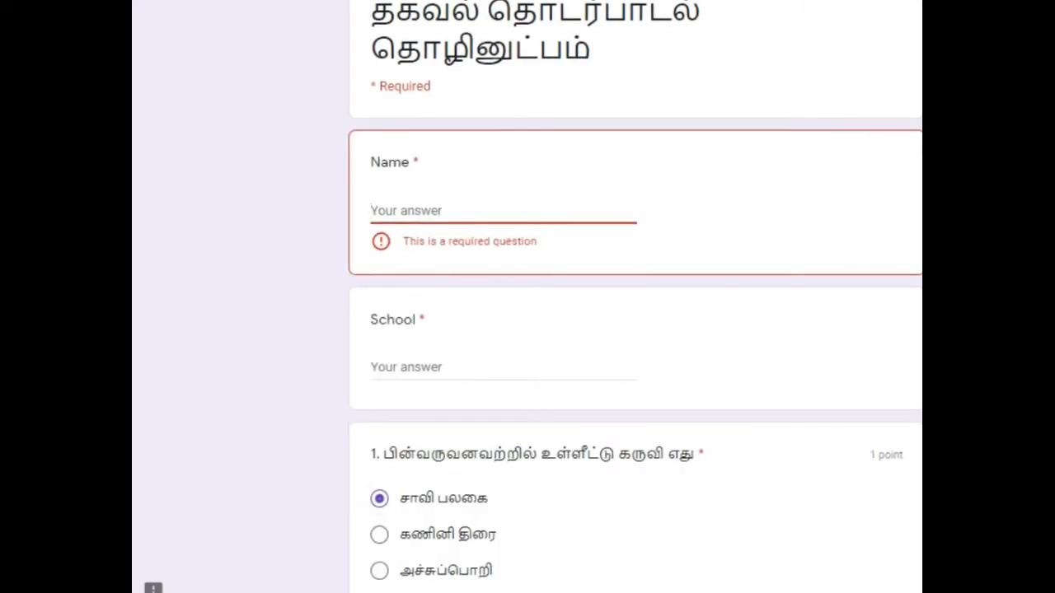
- Enter the respondent's full name and the school Velanai Central College in the required fields of the previewed form
{"action": "type", "text": "R.Tha"}
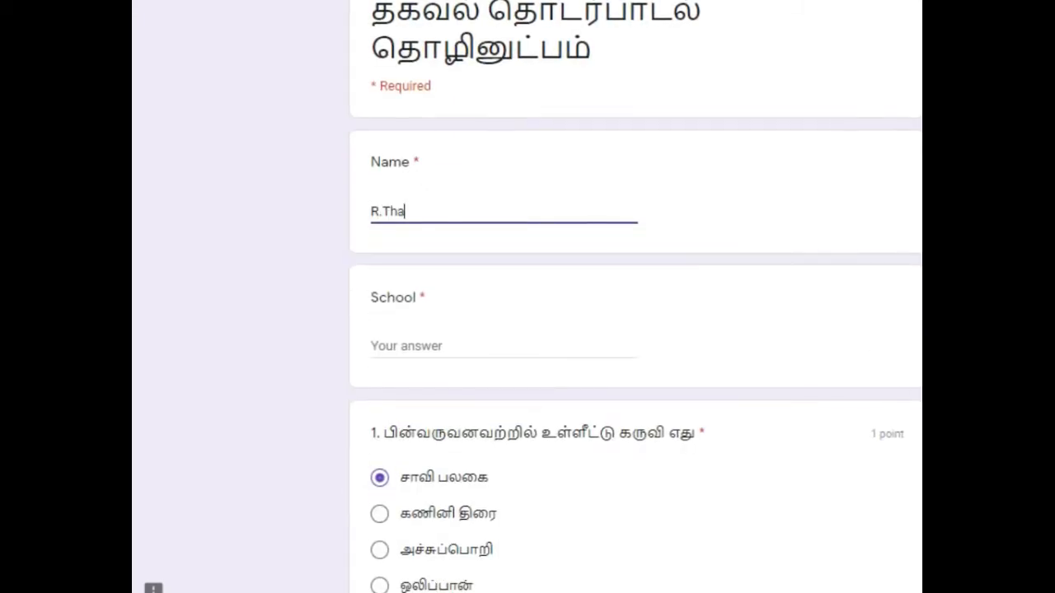
{"action": "type", "text": "nanjeyan"}
{"action": "key", "text": "Tab"}
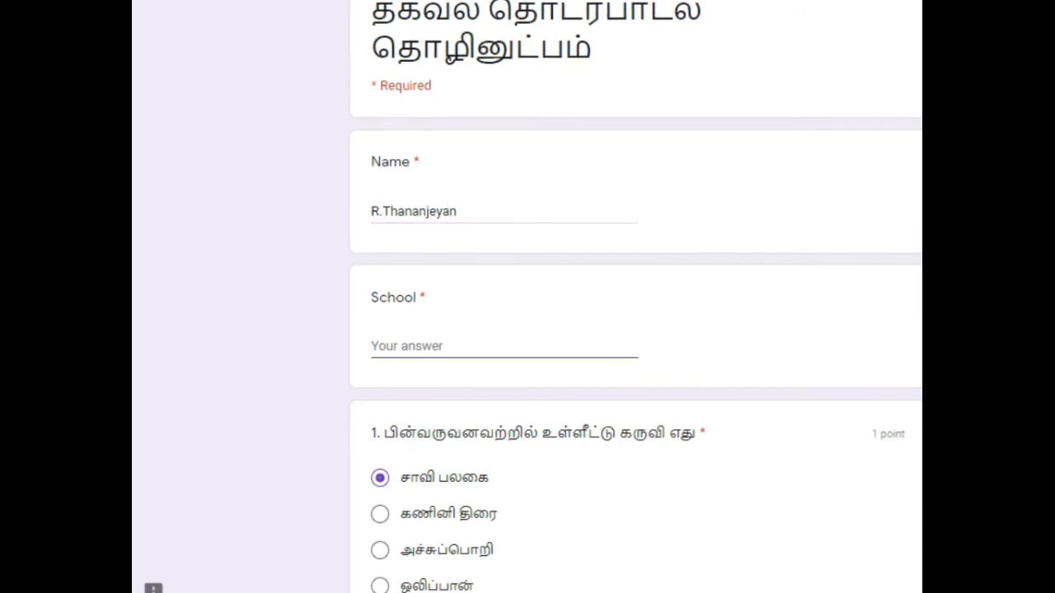
{"action": "type", "text": "Vele"}
{"action": "key", "text": "BackSpace"}
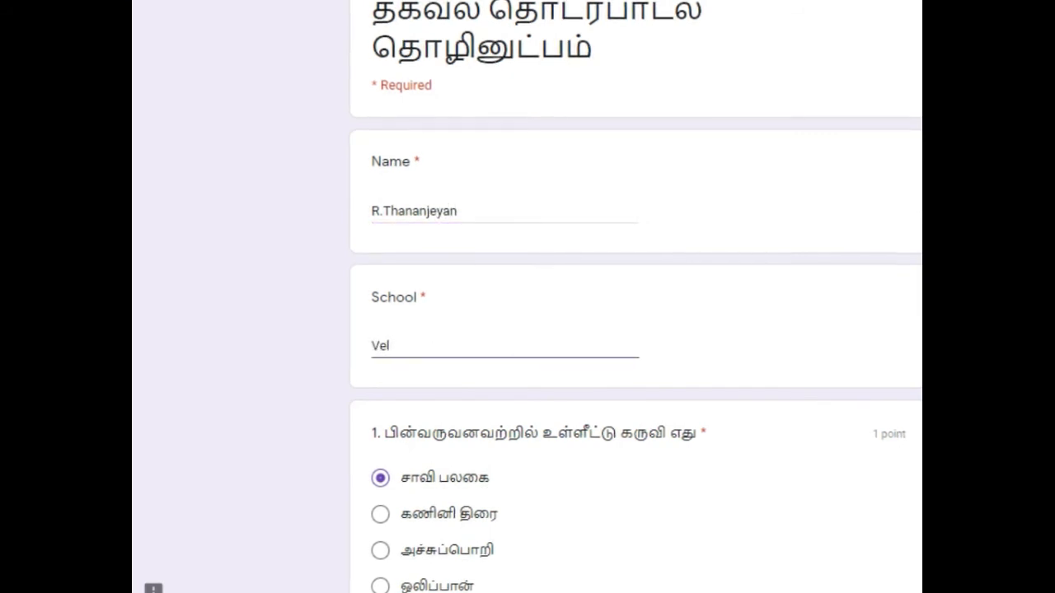
{"action": "type", "text": "anai Cen"}
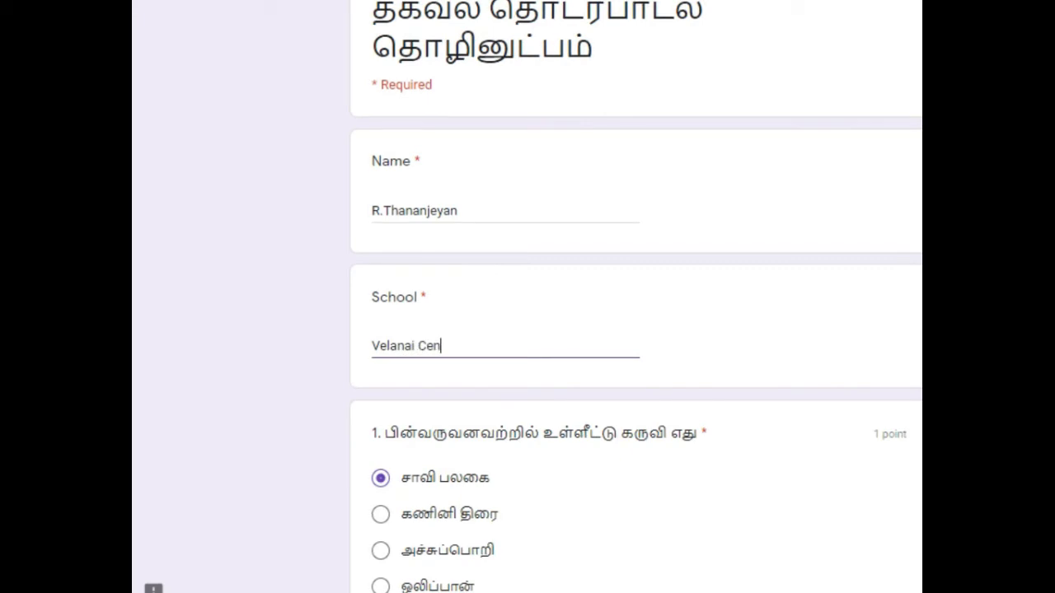
{"action": "type", "text": "tral College"}
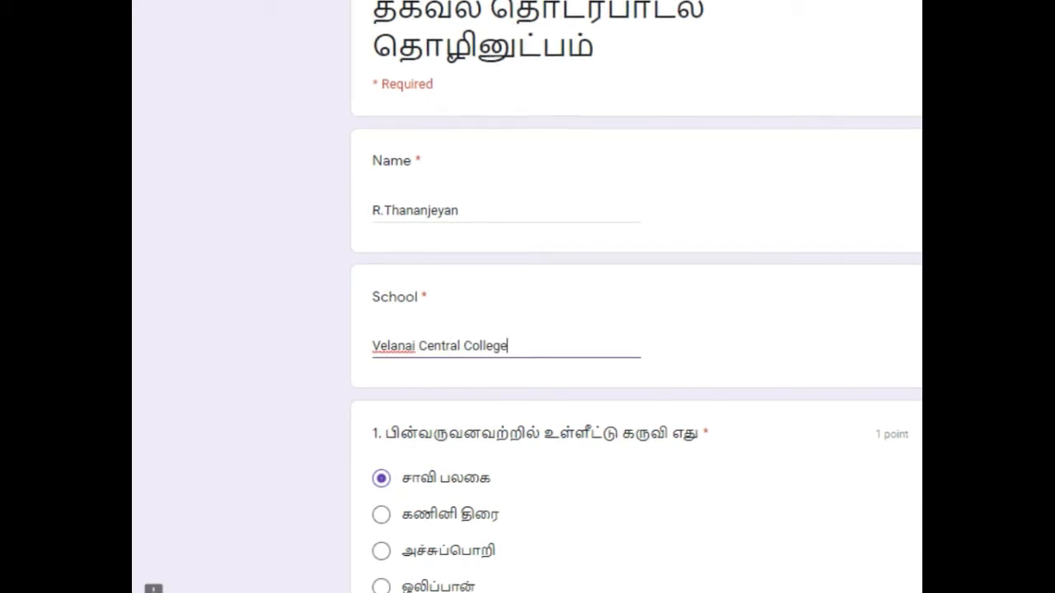
{"action": "scroll", "coordinate": [636, 330], "scroll_direction": "down", "scroll_amount": 4}
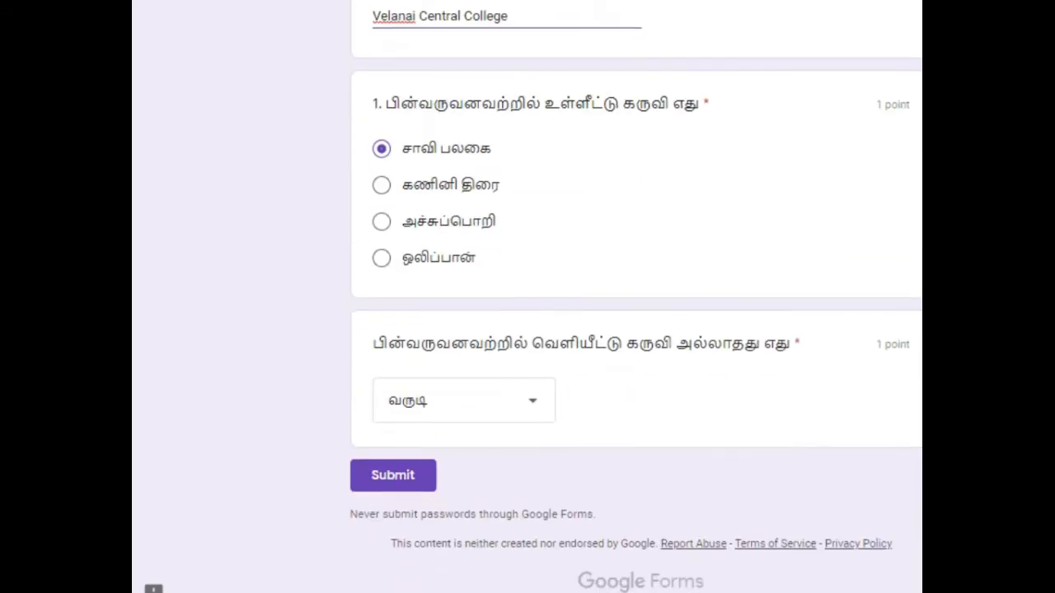
- Submit the test response, view its score, and check the recorded entry in the linked response spreadsheet
{"action": "left_click", "coordinate": [393, 476]}
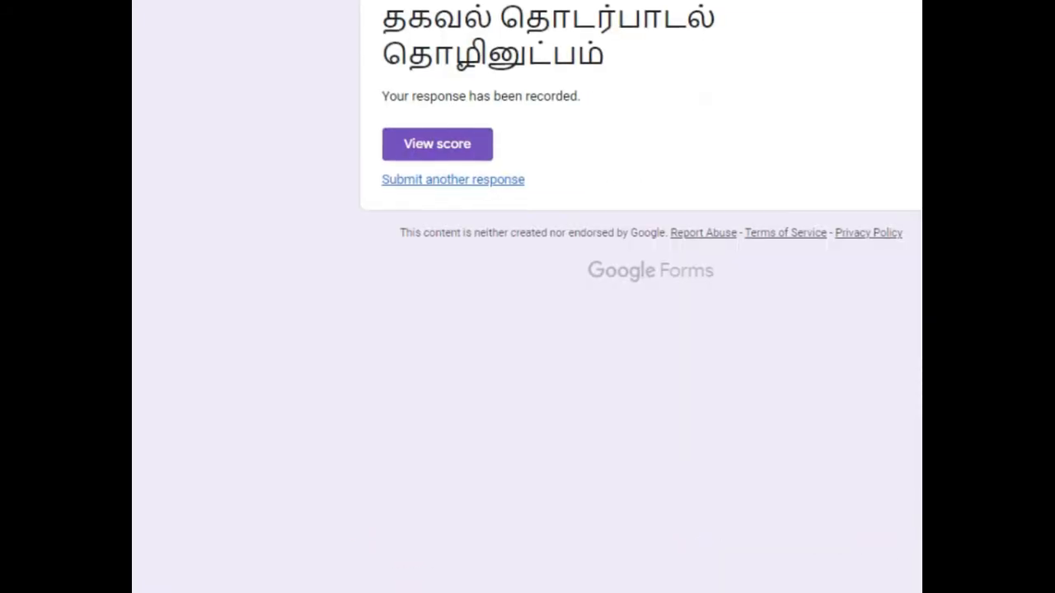
{"action": "left_click", "coordinate": [437, 145]}
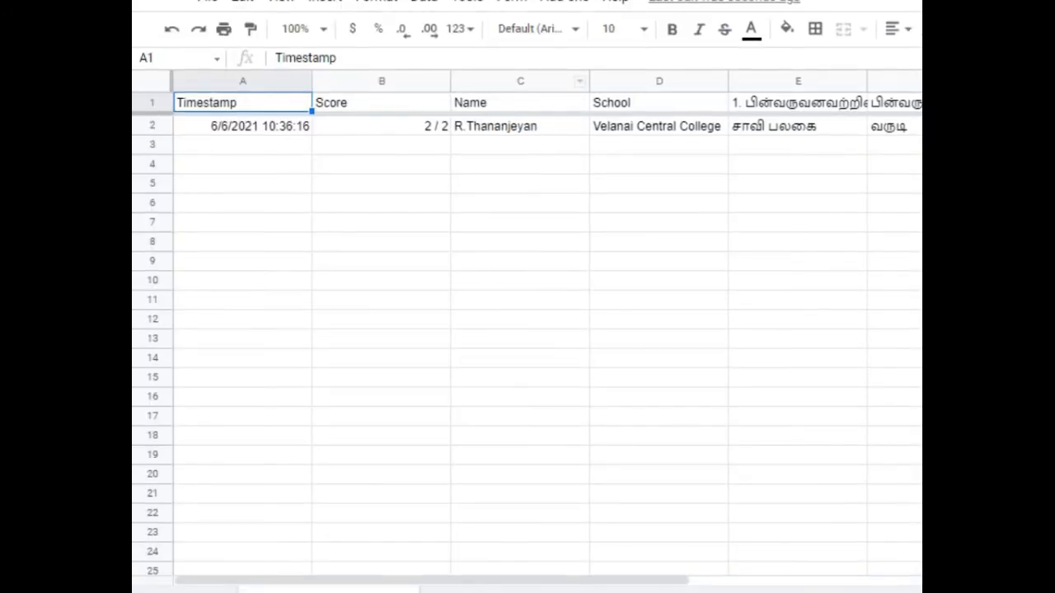
{"action": "mouse_move", "coordinate": [432, 581]}
{"action": "left_mouse_down"}
{"action": "mouse_move", "coordinate": [626, 581]}
{"action": "mouse_move", "coordinate": [421, 581]}
{"action": "left_mouse_up"}
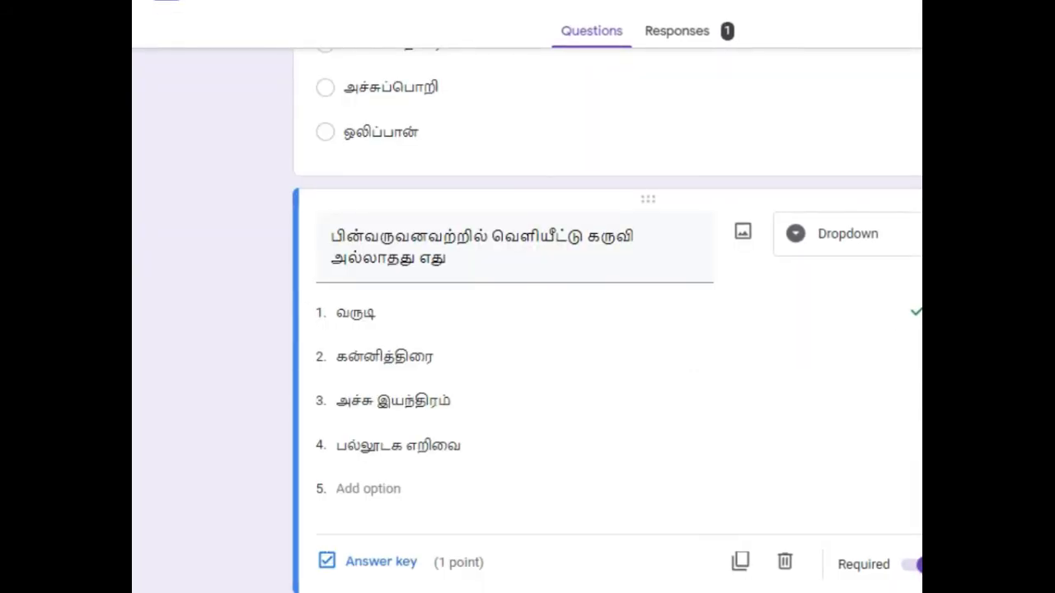
- Prefix the dropdown question's title with "2." and add a new multiple choice grid question below it
{"action": "scroll", "coordinate": [607, 321], "scroll_direction": "down", "scroll_amount": 1}
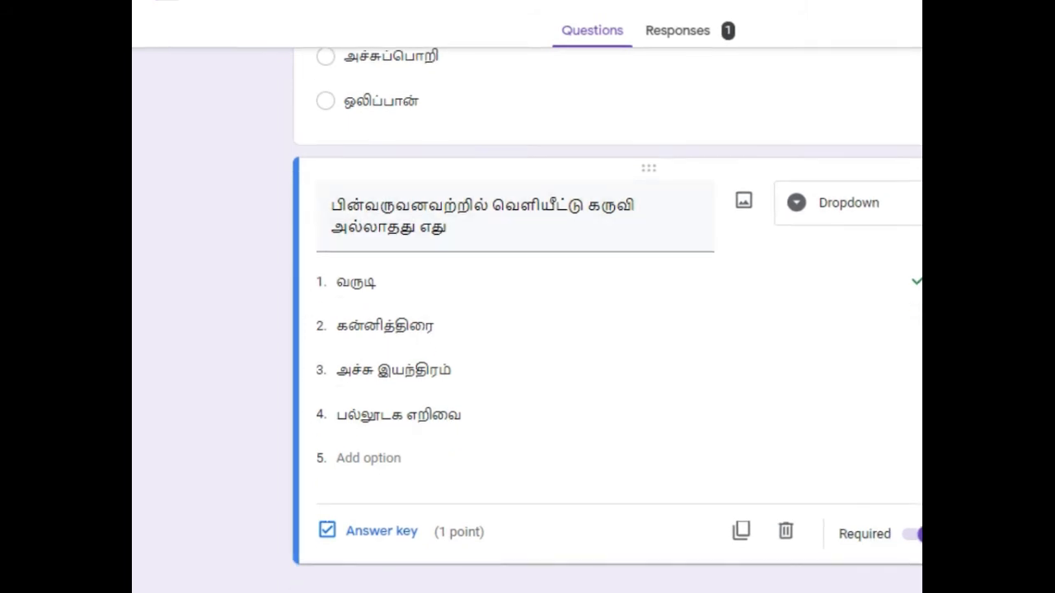
{"action": "scroll", "coordinate": [608, 320], "scroll_direction": "up", "scroll_amount": 3}
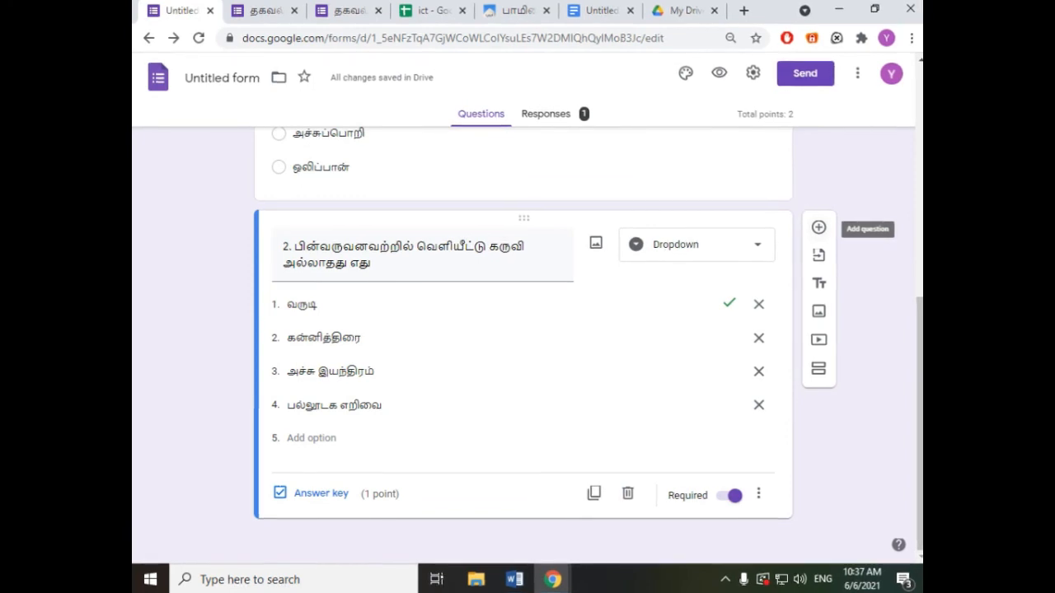
{"action": "left_click", "coordinate": [819, 227]}
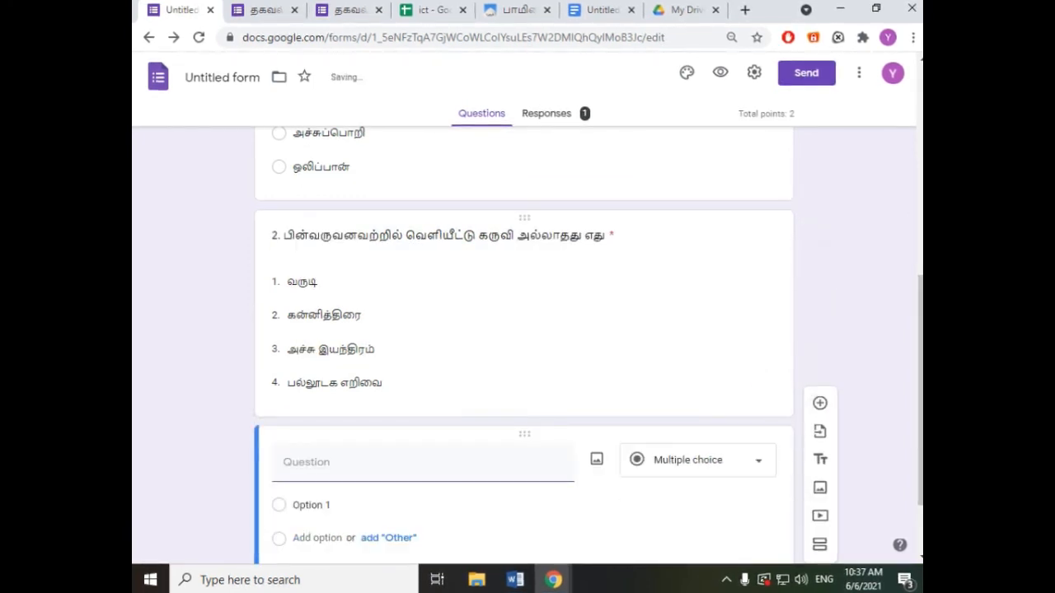
{"action": "left_click", "coordinate": [698, 361]}
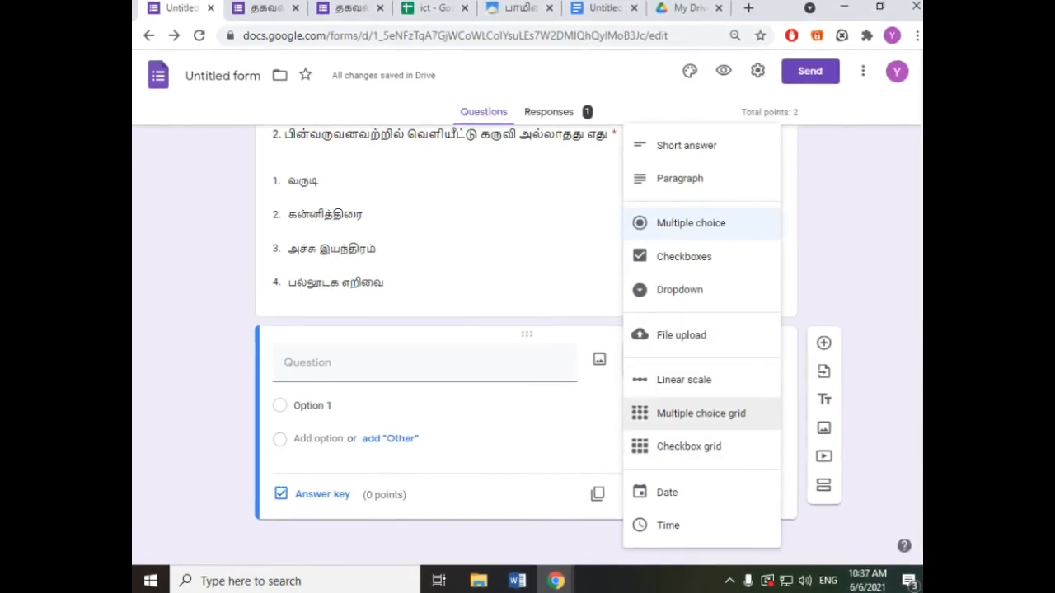
{"action": "left_click", "coordinate": [700, 413]}
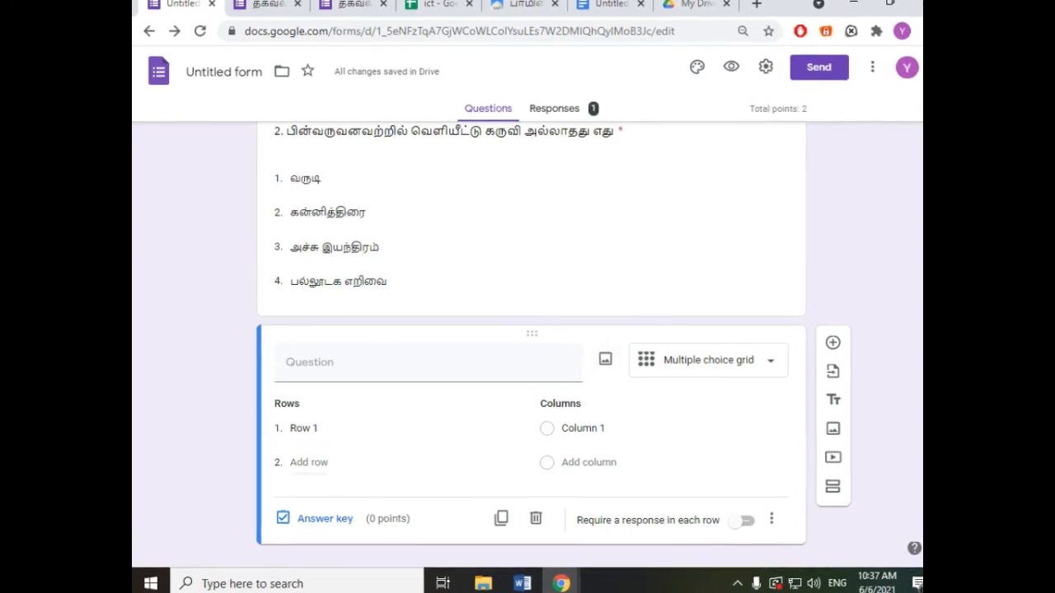
{"action": "scroll", "coordinate": [532, 346], "scroll_direction": "down", "scroll_amount": 1}
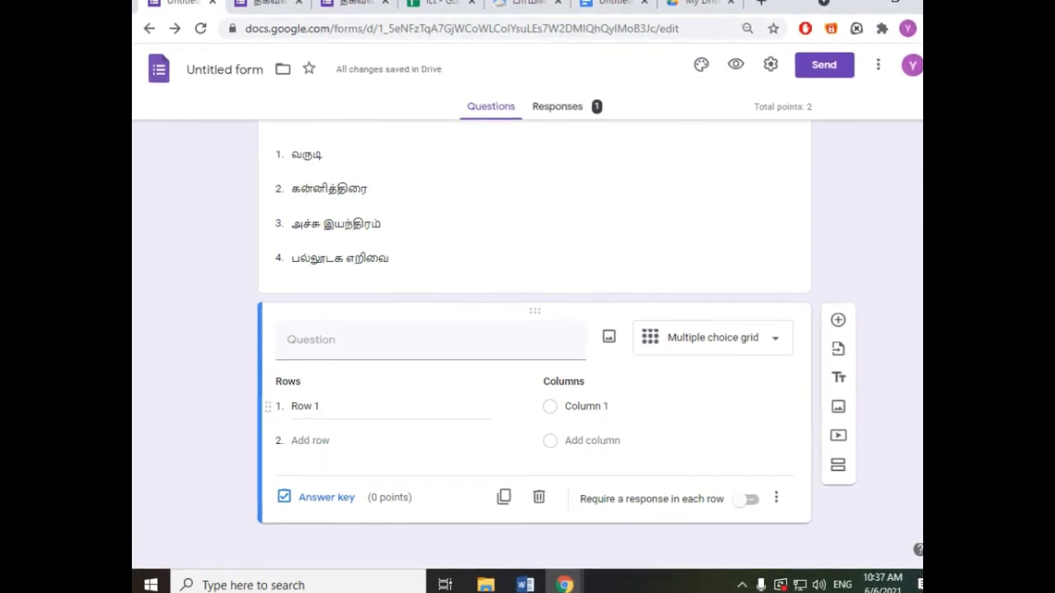
- Enter CD, Hard disk, Pendrive, DVD and Floppy as the five rows of the multiple choice grid
{"action": "left_click", "coordinate": [330, 406]}
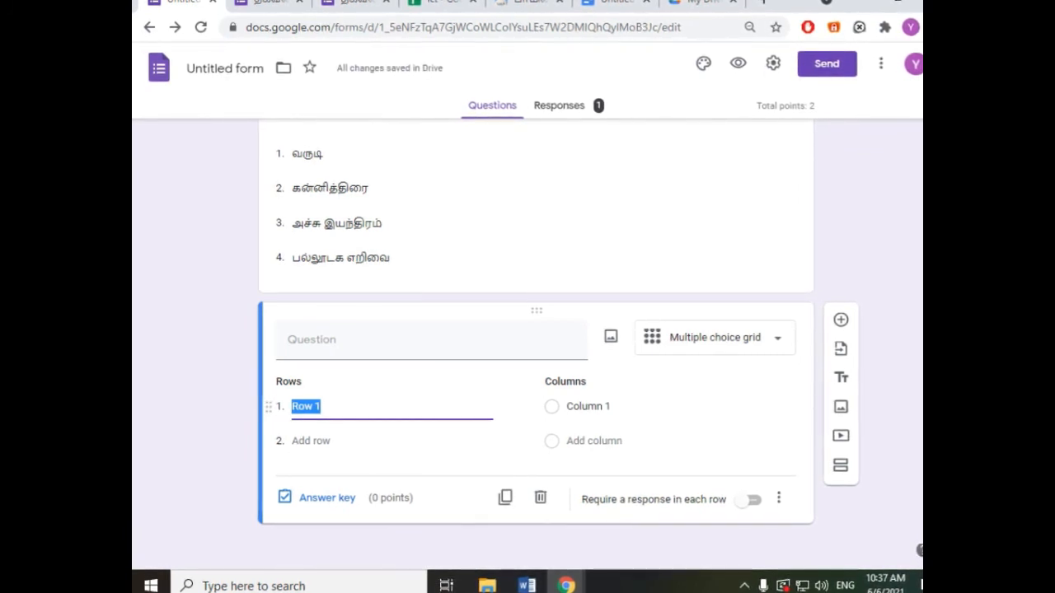
{"action": "type", "text": "CD"}
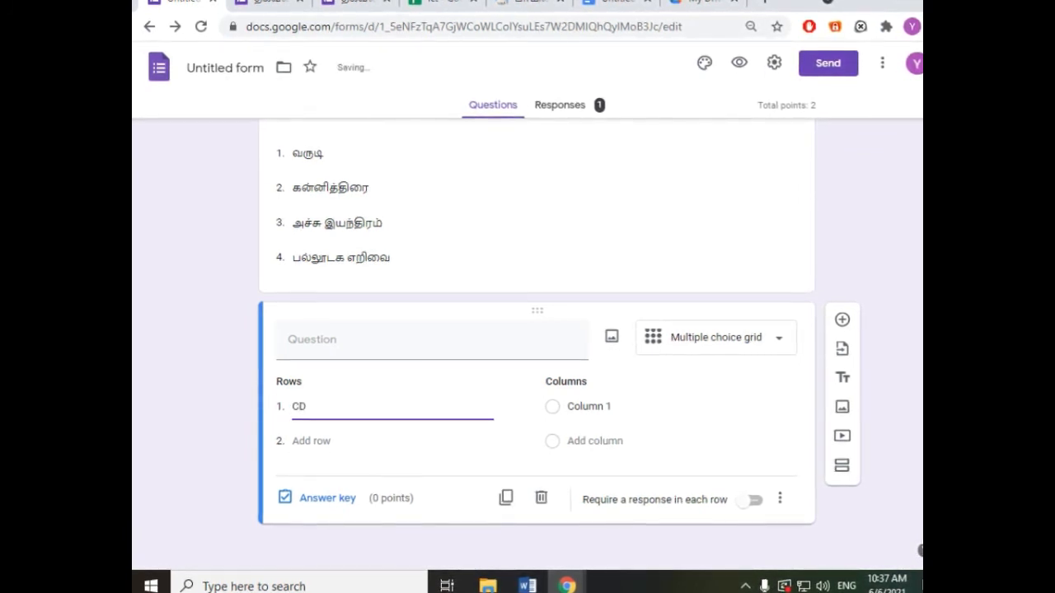
{"action": "key", "text": "Return"}
{"action": "type", "text": "Har"}
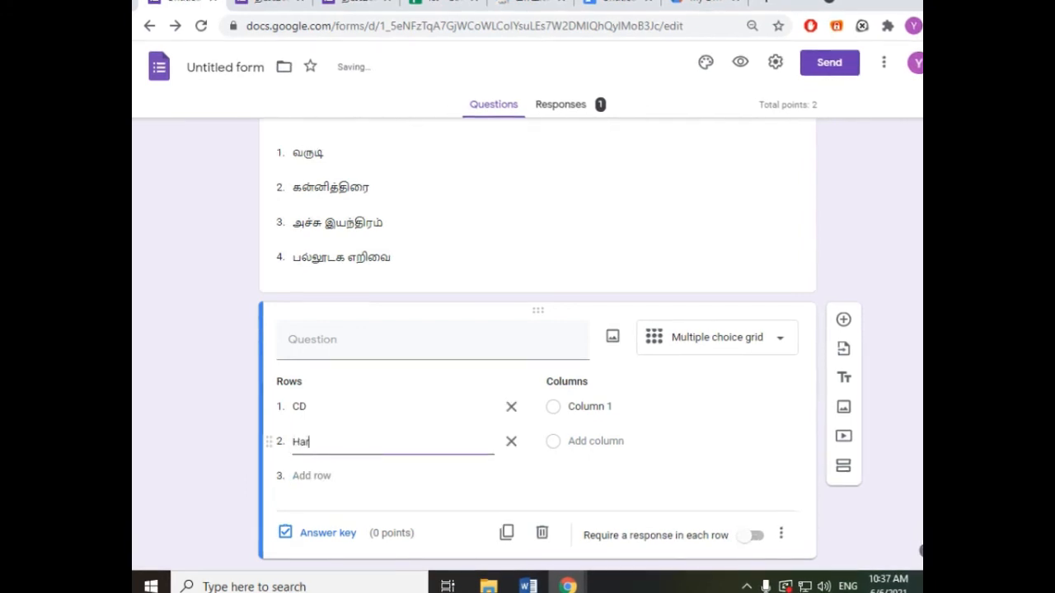
{"action": "type", "text": "d disk"}
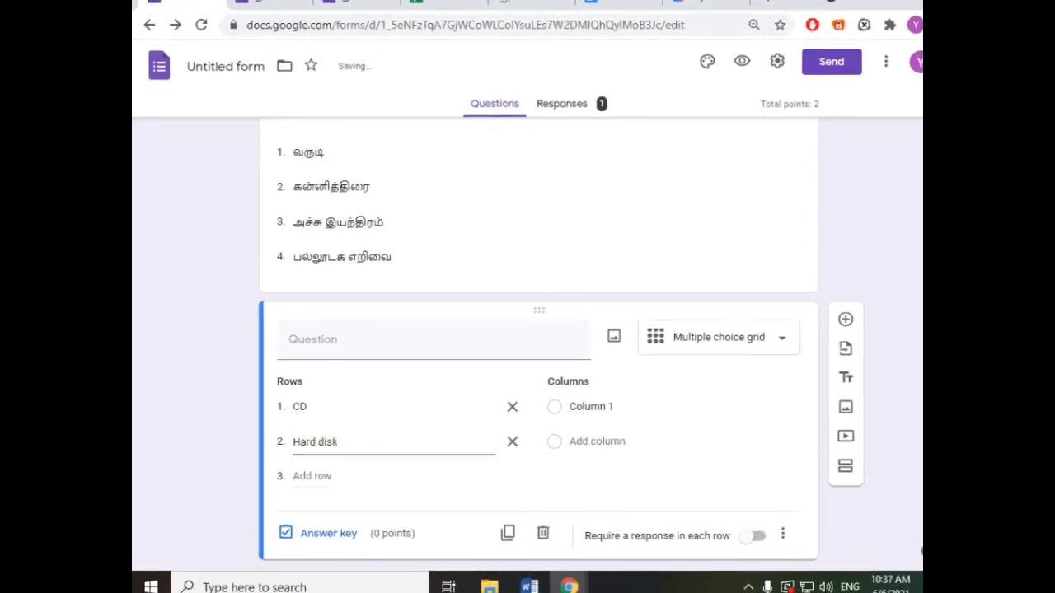
{"action": "key", "text": "Return"}
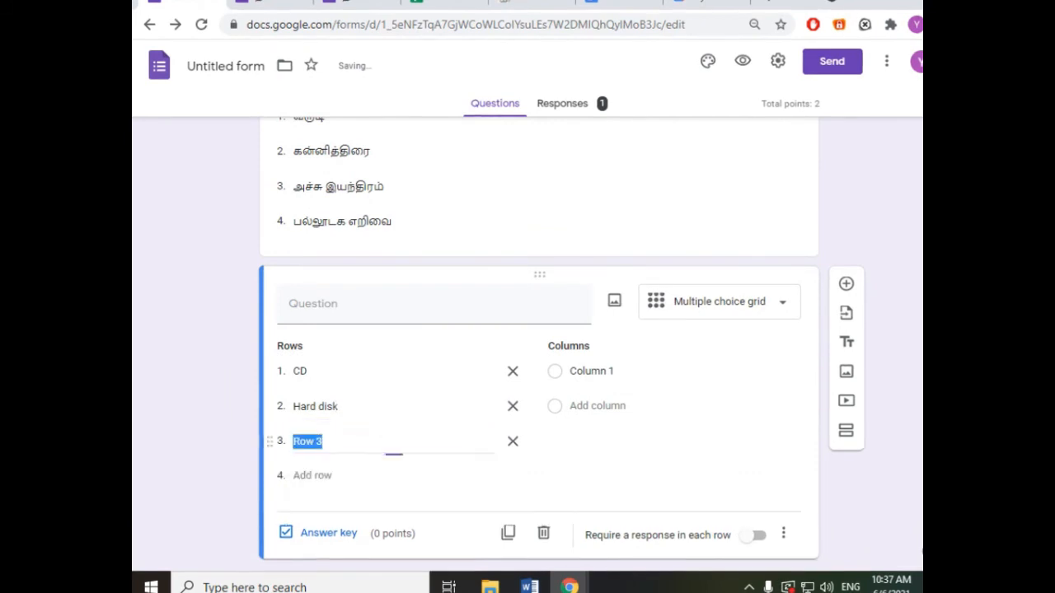
{"action": "type", "text": "Pendrive"}
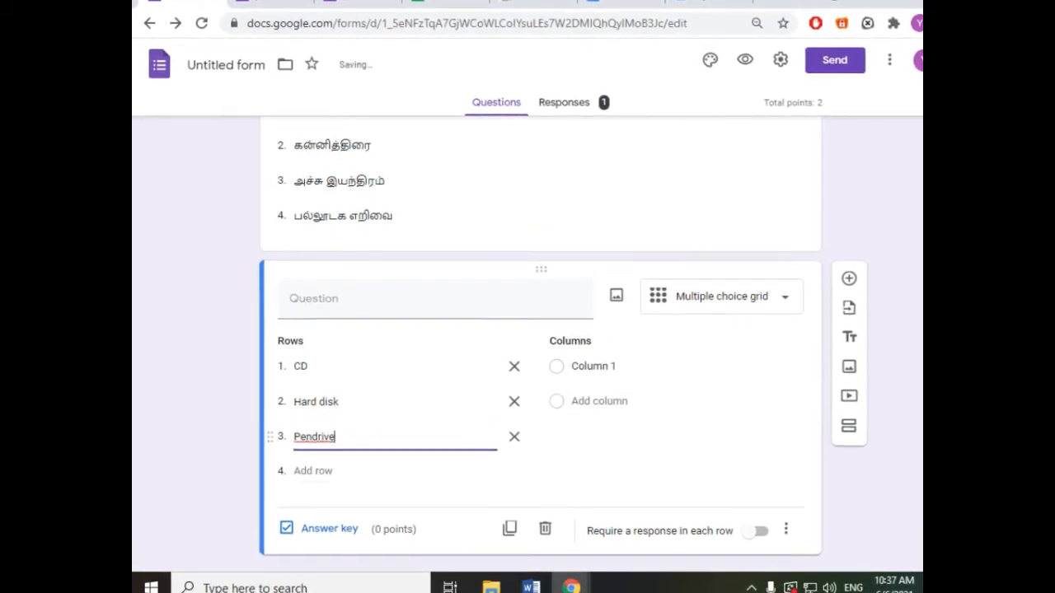
{"action": "key", "text": "Return"}
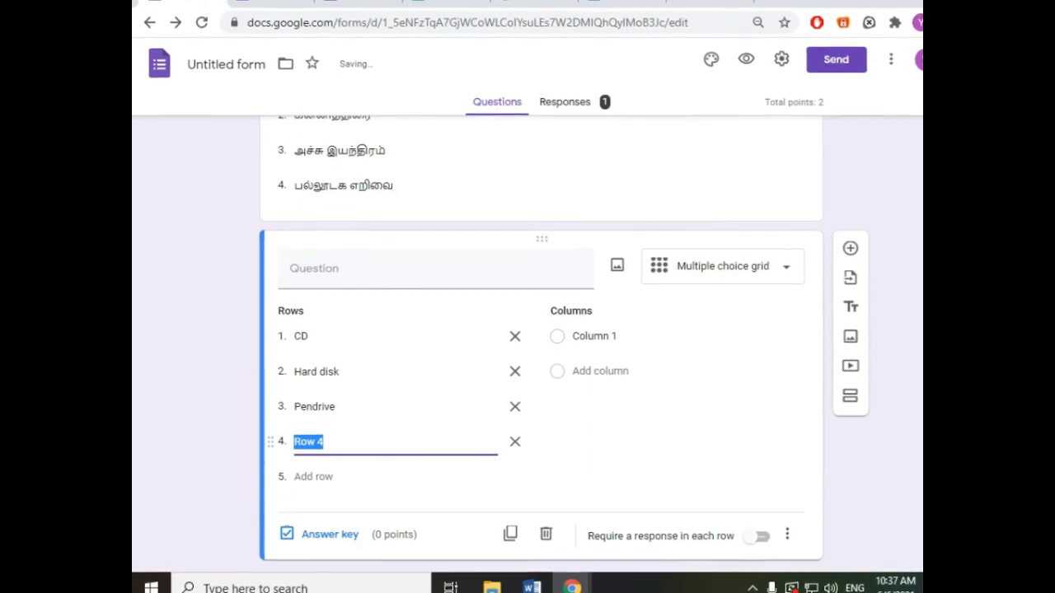
{"action": "type", "text": "DVD"}
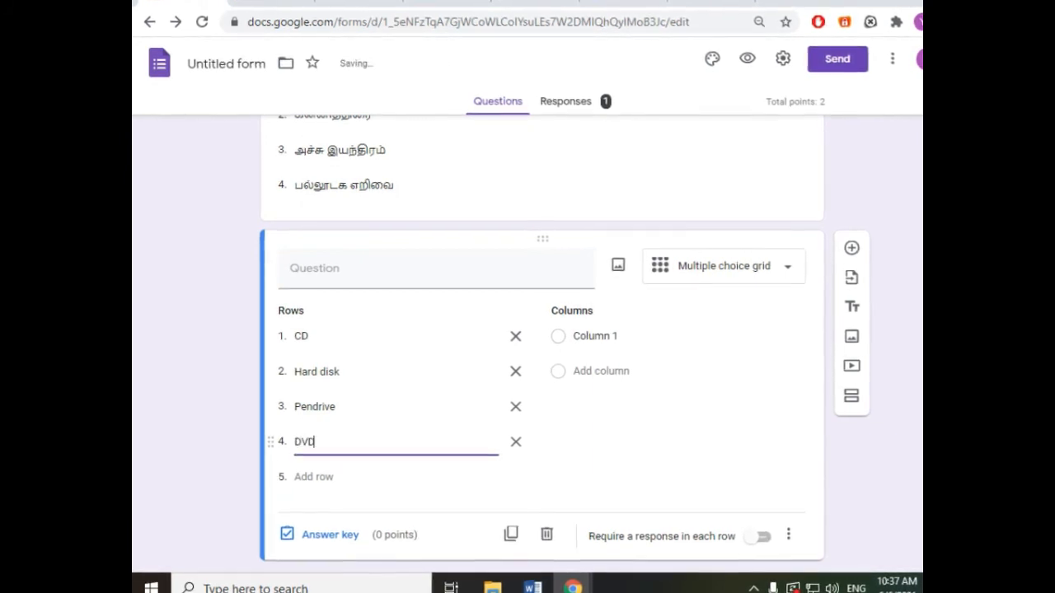
{"action": "left_click", "coordinate": [596, 336]}
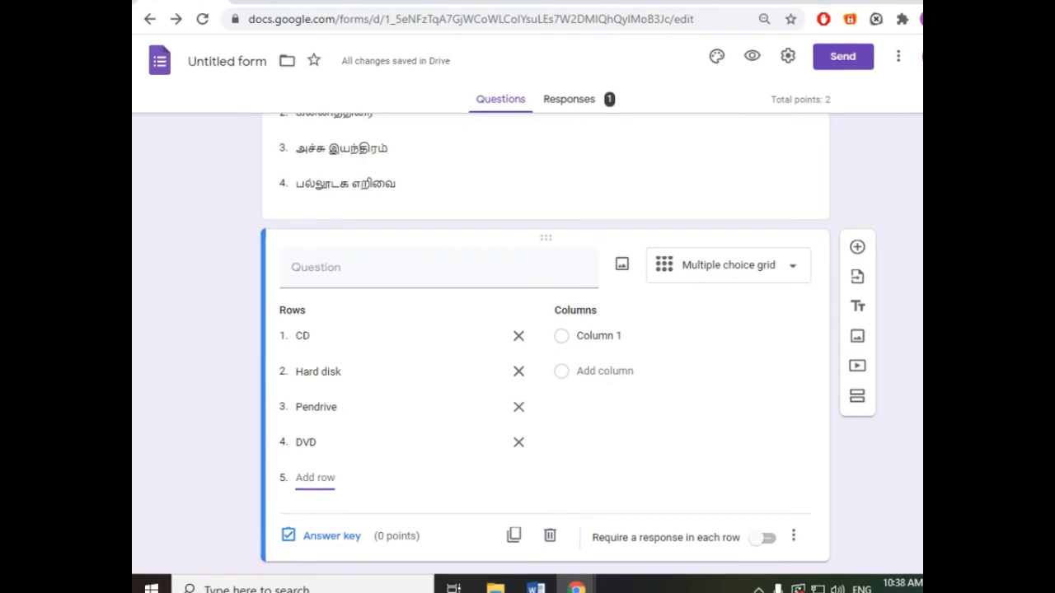
{"action": "key", "text": "Return"}
{"action": "type", "text": "Floppy"}
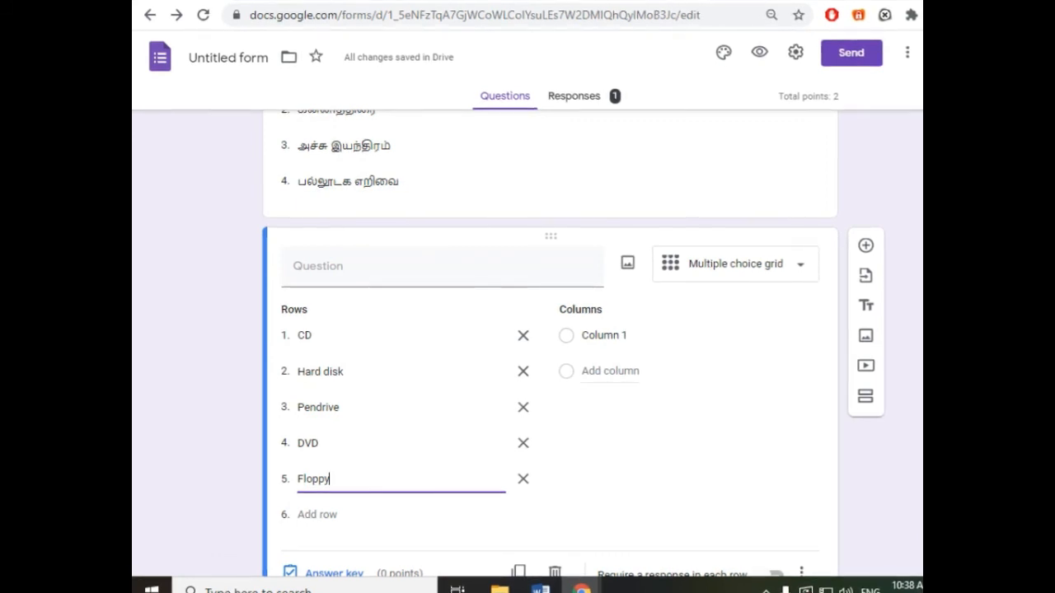
- In the Bamini to Tamil Unicode converter, produce காந்த ஊடகம், ஒளியியல் and திண்ம நிலை on separate lines for the grid's columns
{"action": "left_click", "coordinate": [610, 336]}
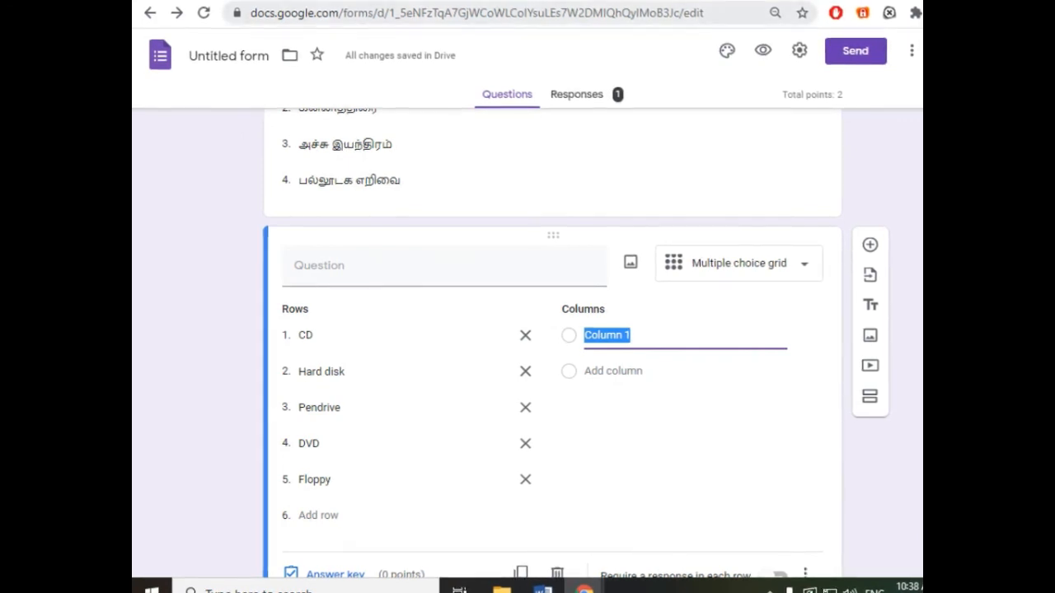
{"action": "key", "text": "ctrl+Tab"}
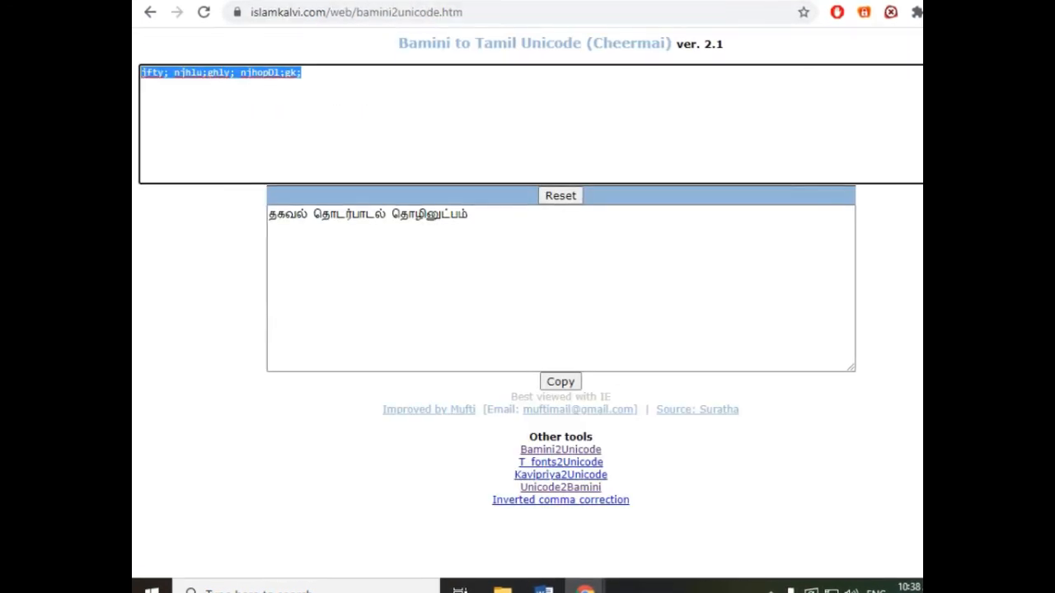
{"action": "type", "text": "fhe;j C"}
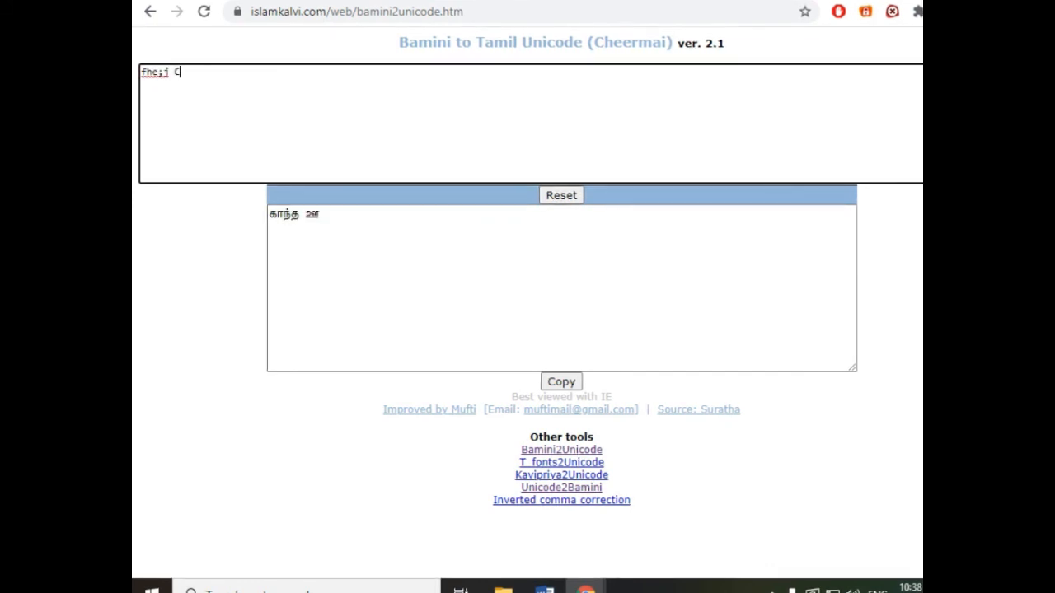
{"action": "type", "text": "lfk;"}
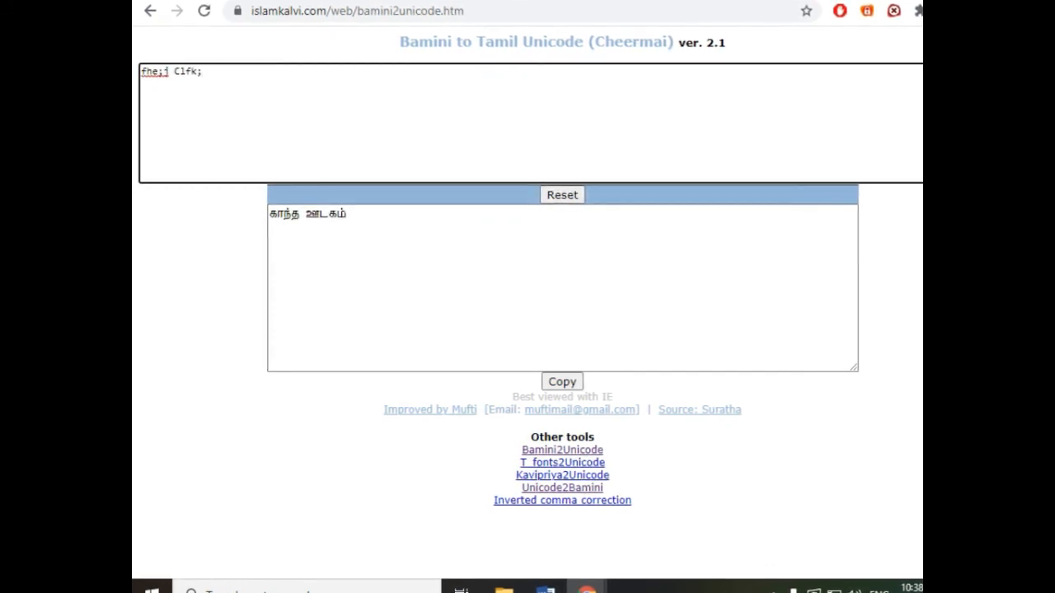
{"action": "key", "text": "Return"}
{"action": "type", "text": "xs"}
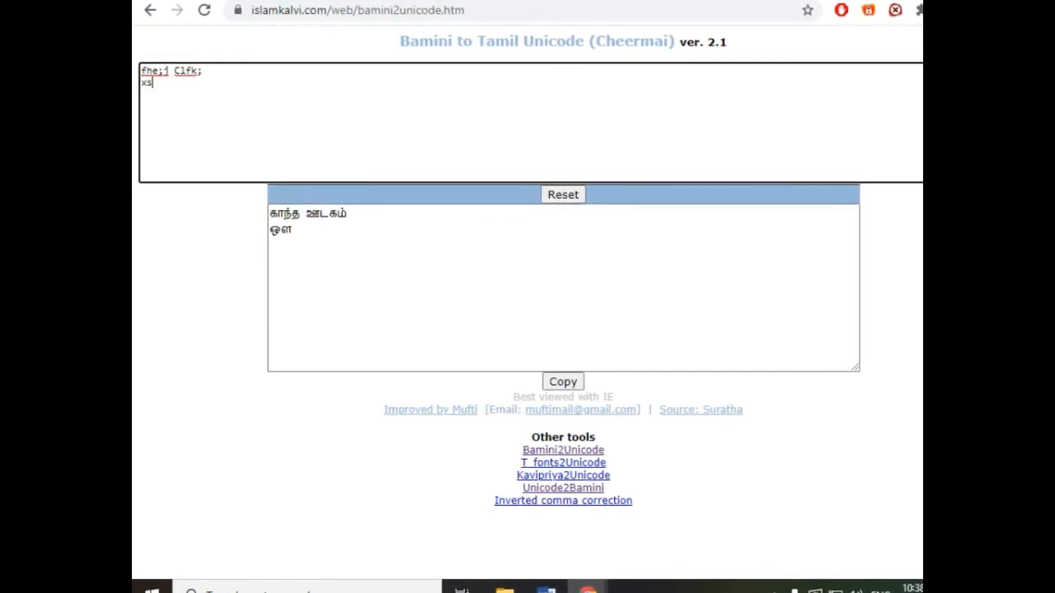
{"action": "type", "text": "papay;"}
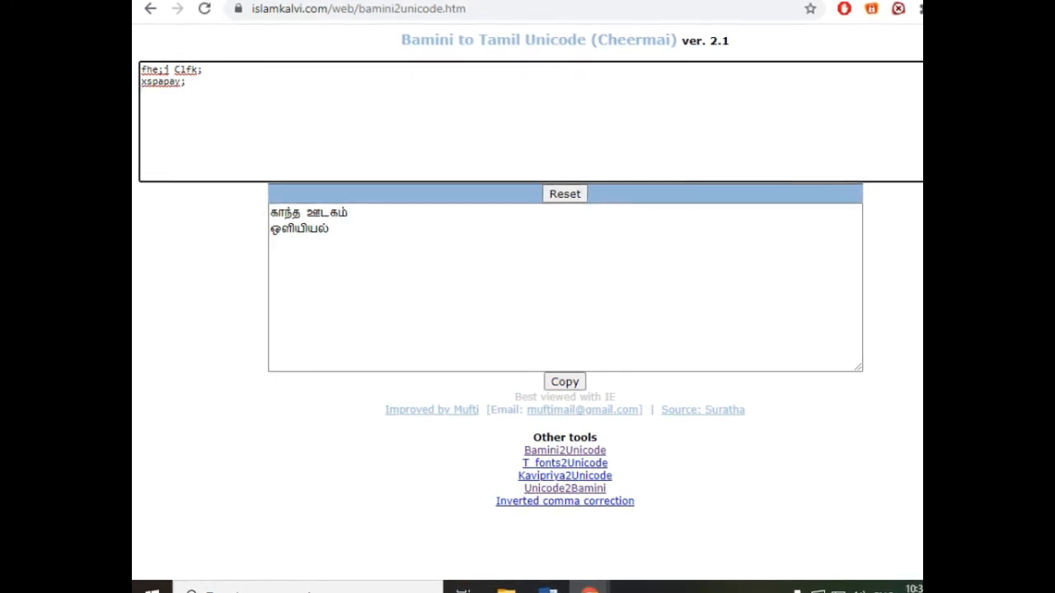
{"action": "type", "text": "fpd"}
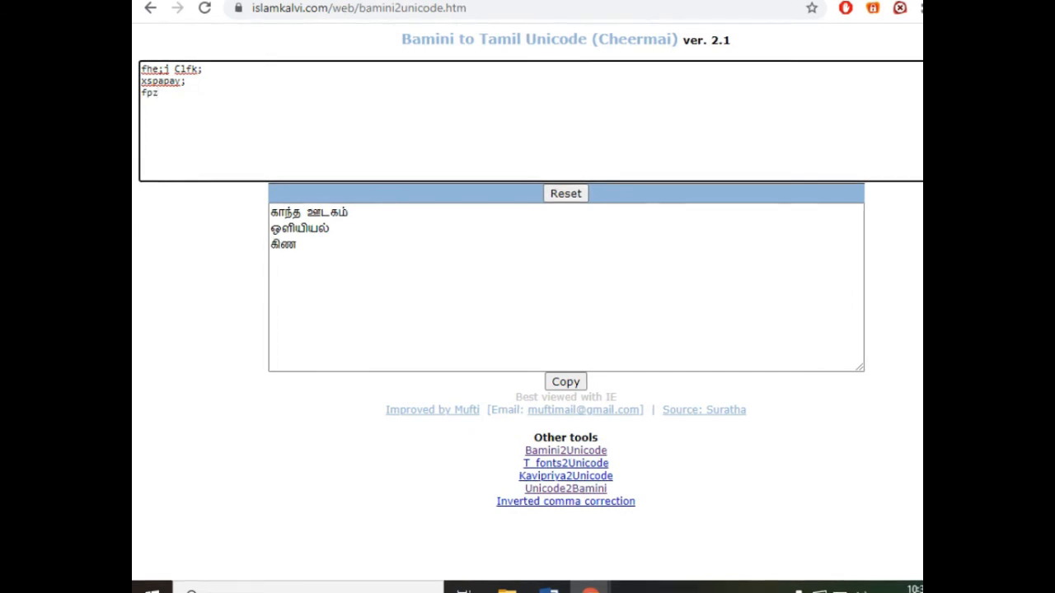
{"action": "key", "text": "BackSpace"}
{"action": "key", "text": "BackSpace"}
{"action": "key", "text": "BackSpace"}
{"action": "type", "text": "jpz;k"}
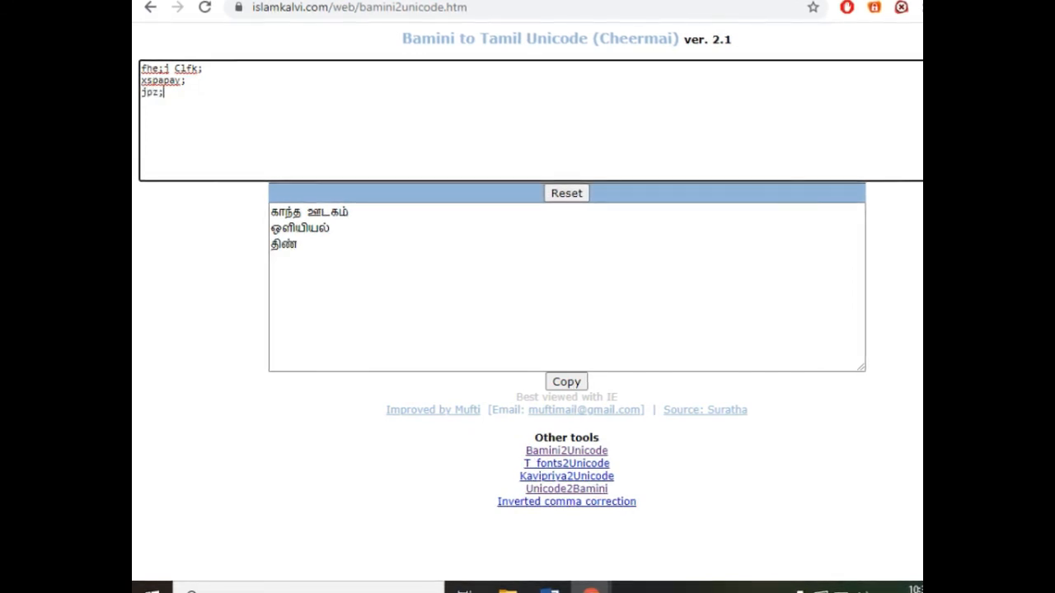
{"action": "type", "text": " epiy"}
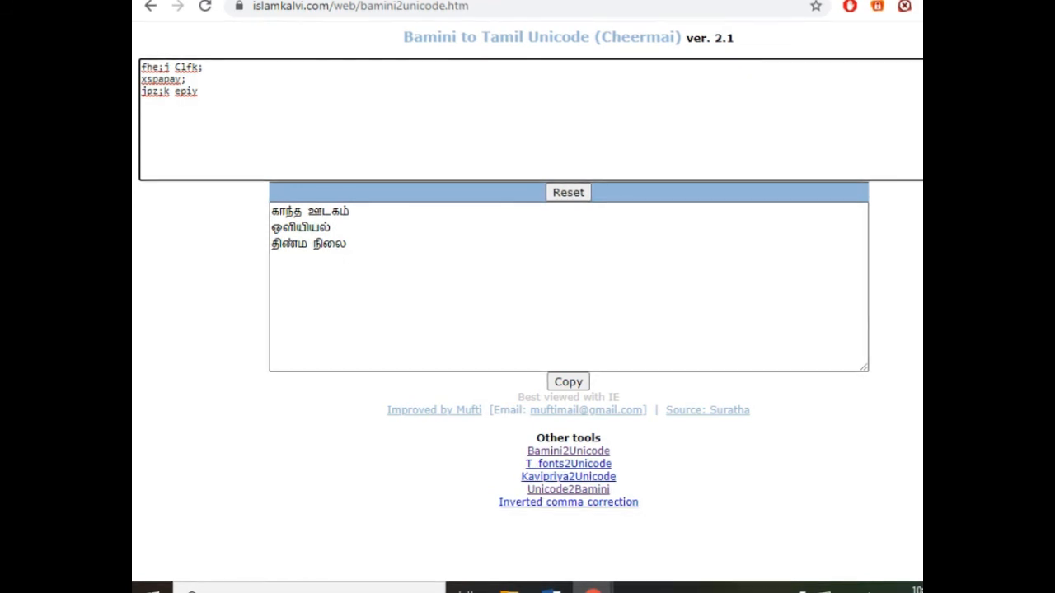
- Copy the three converted Tamil lines and paste them into the form as the grid's columns, replacing Column 1
{"action": "left_click_drag", "start_coordinate": [272, 212], "coordinate": [350, 212]}
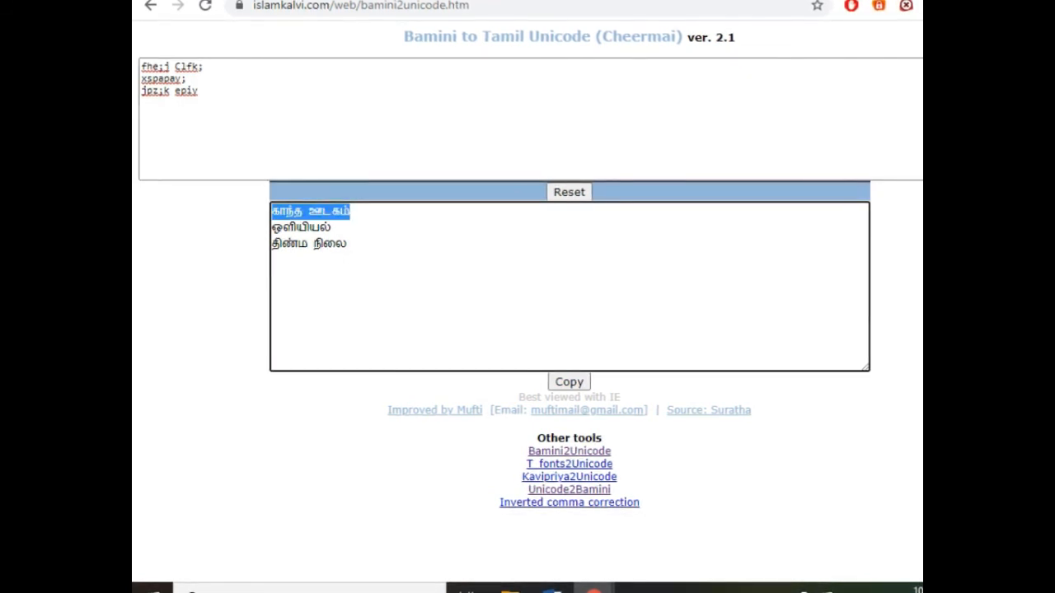
{"action": "key", "text": "ctrl+a"}
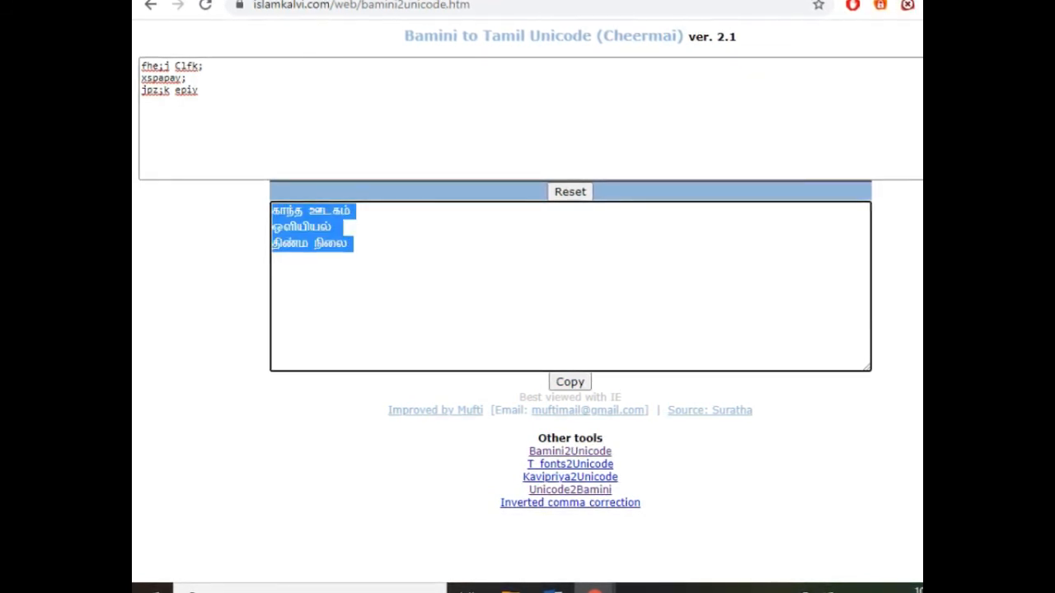
{"action": "key", "text": "ctrl+Tab"}
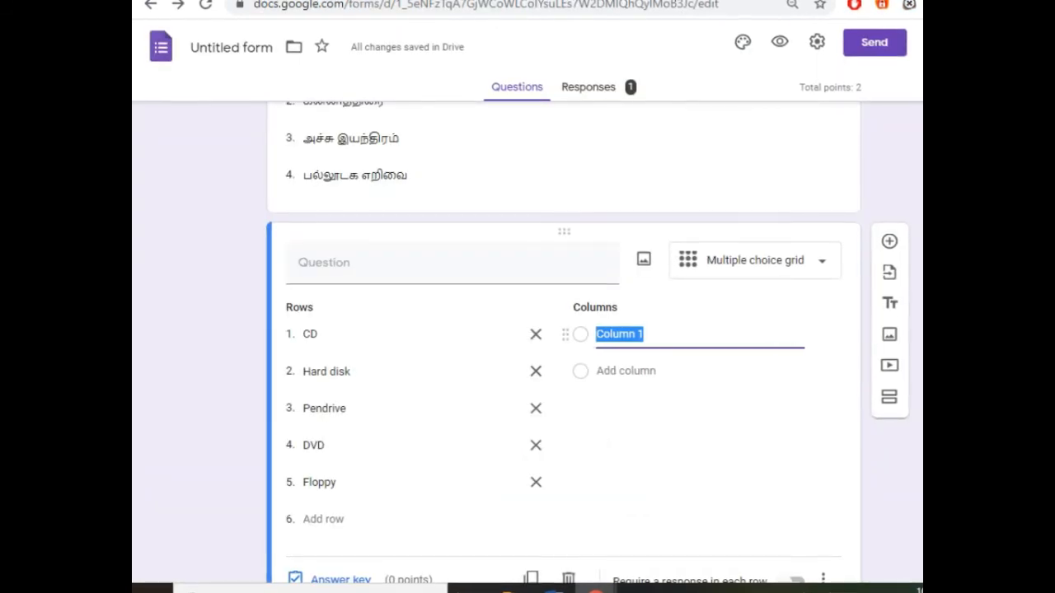
{"action": "type", "text": "காந்த ஊடகம் ஒளியியல் திணம நிலை"}
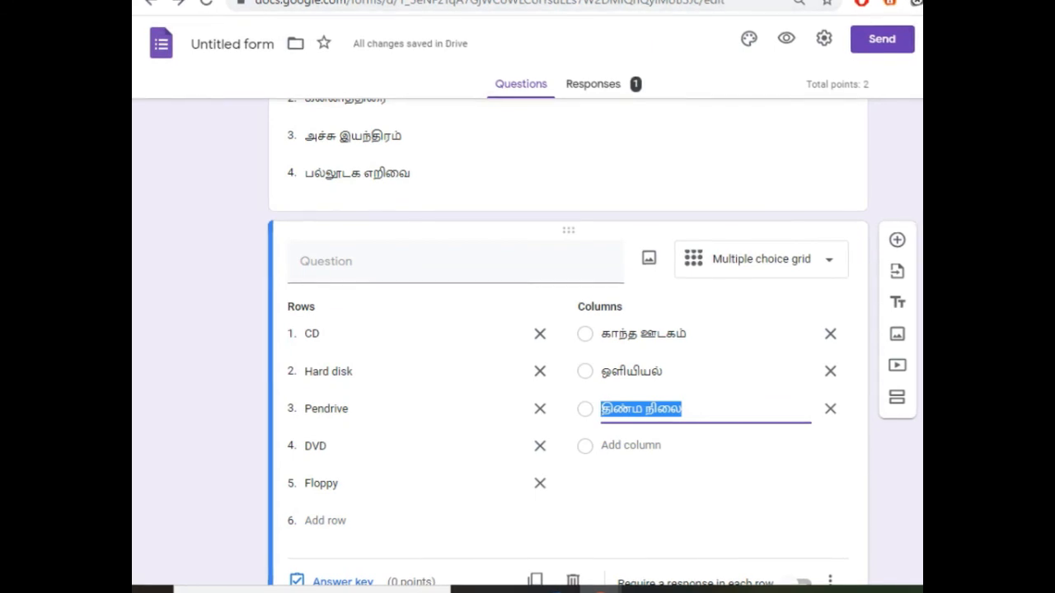
- Replace the source text in the Bamini to Tamil Unicode converter to produce the phrase தொடர்பு படுத்துக
{"action": "key", "text": "ctrl+Tab"}
{"action": "left_click_drag", "start_coordinate": [206, 86], "coordinate": [142, 62]}
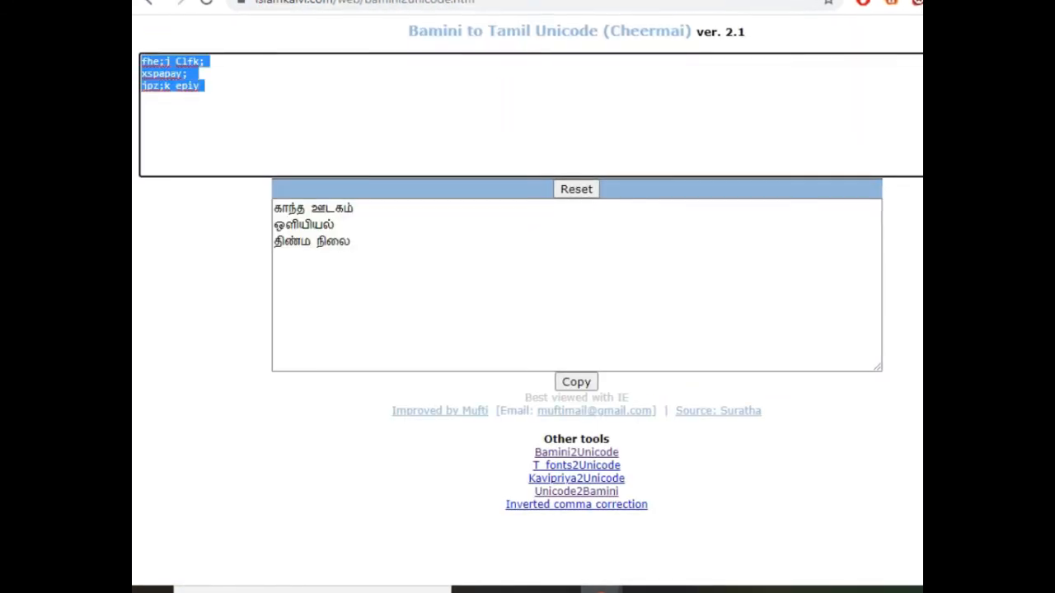
{"action": "type", "text": "njhlu;G gL"}
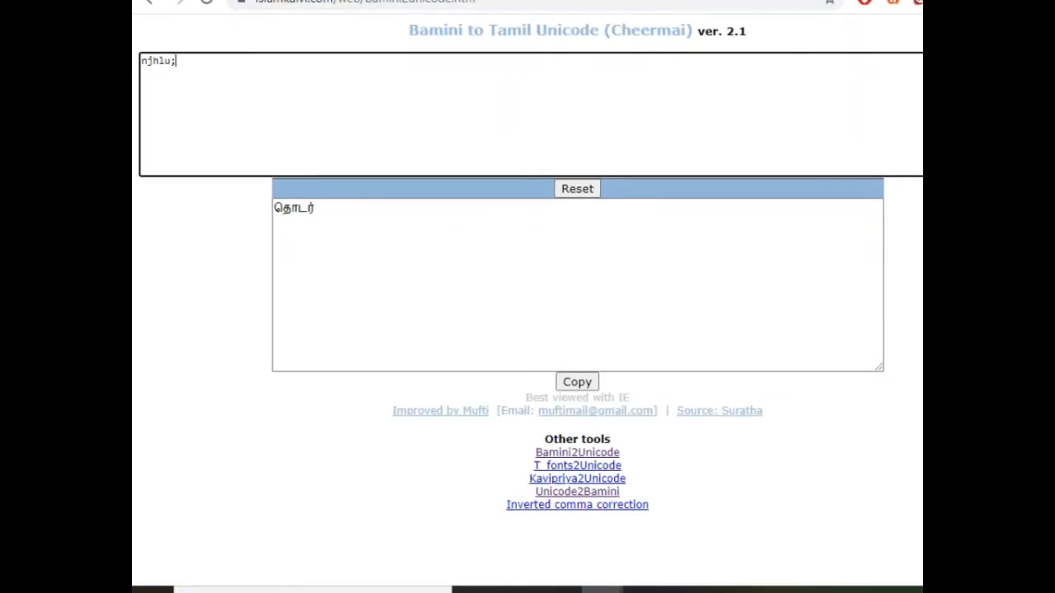
{"action": "type", "text": "j;Jf"}
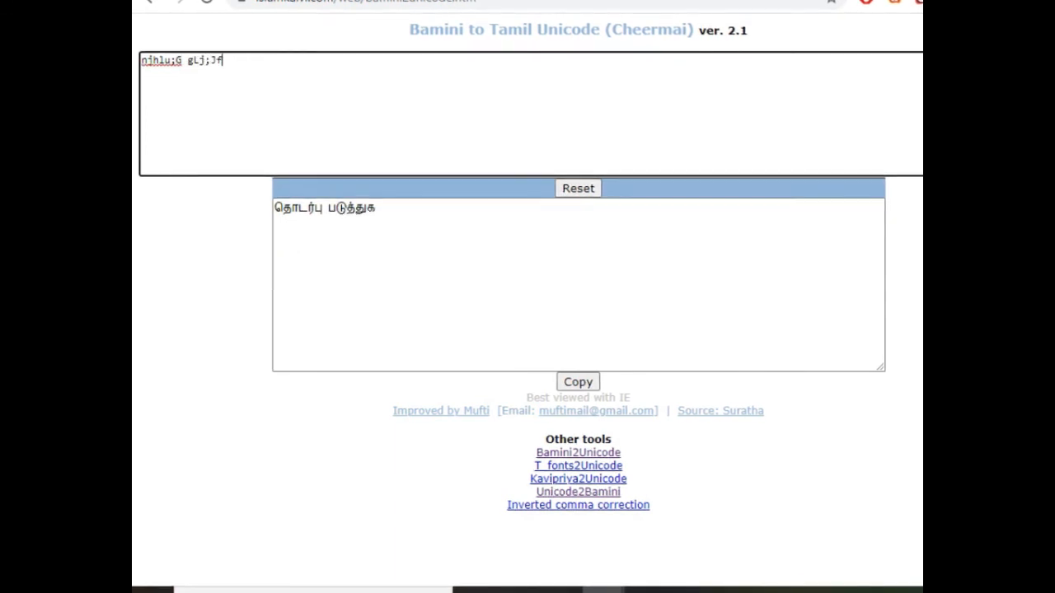
- Copy the converted phrase தொடர்பு படுத்துக and paste it into the form as the multiple choice grid's question text
{"action": "left_click", "coordinate": [376, 209]}
{"action": "key", "text": "ctrl+a"}
{"action": "key", "text": "ctrl+c"}
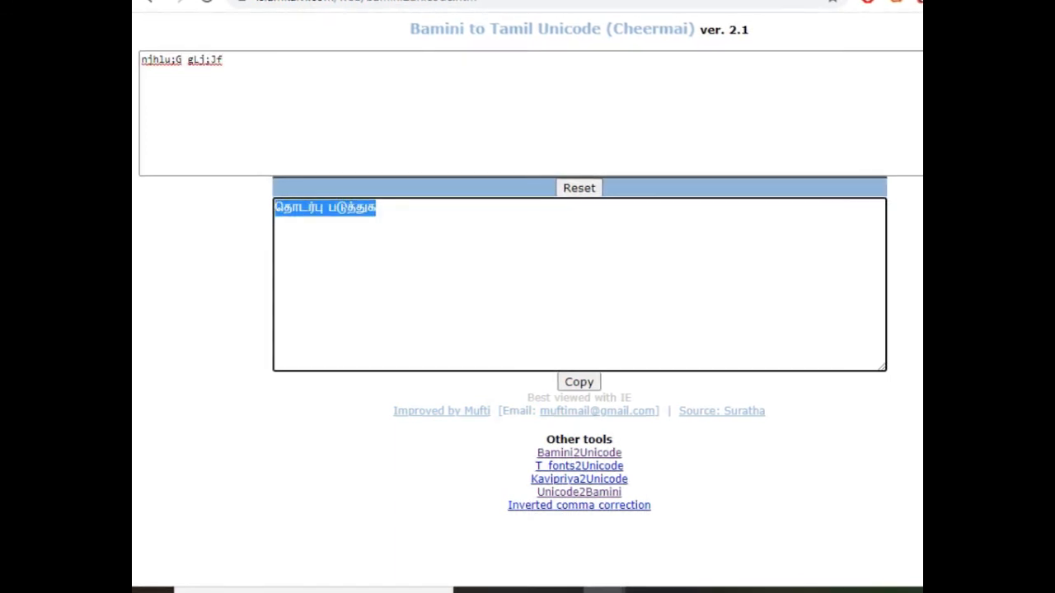
{"action": "key", "text": "ctrl+Tab"}
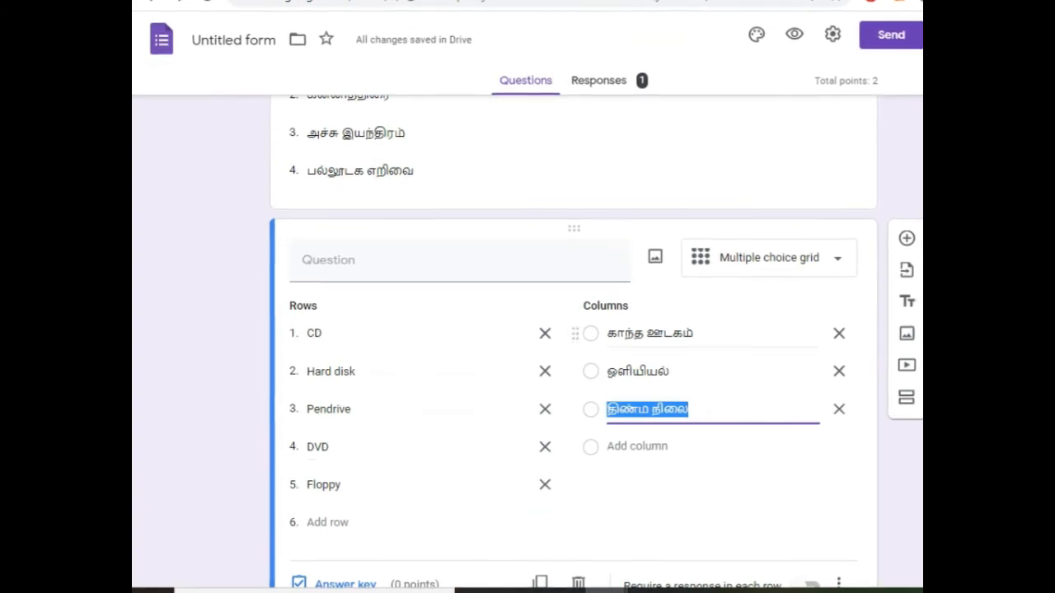
{"action": "left_click", "coordinate": [445, 261]}
{"action": "key", "text": "ctrl+v"}
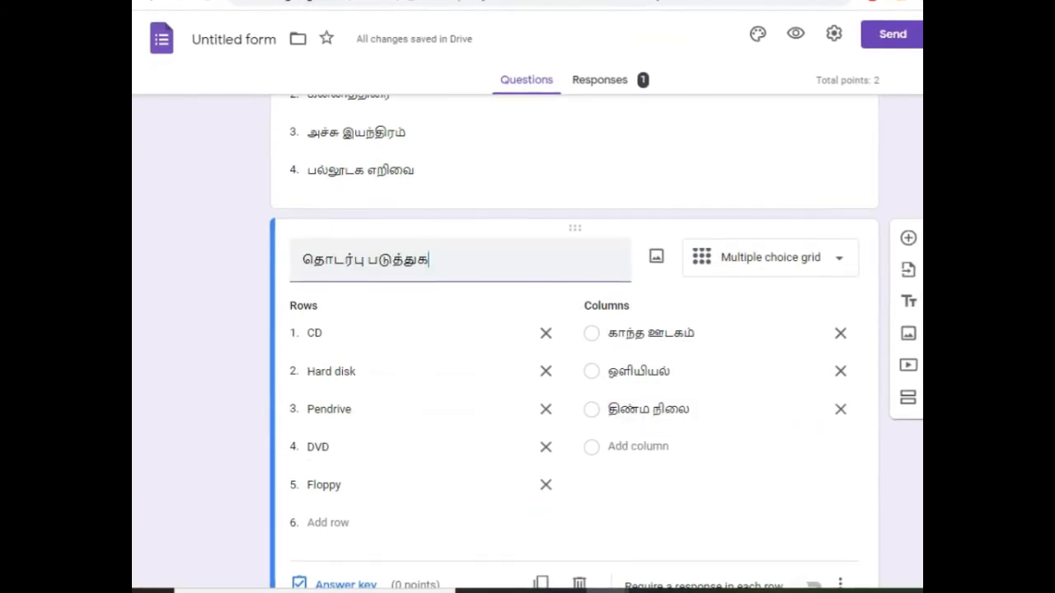
- In the grid's answer key, mark CD and DVD as ஒளியியல், Hard disk and Floppy as காந்த ஊடகம், and Pendrive as திண்ம நிலை
{"action": "scroll", "coordinate": [659, 295], "scroll_direction": "down", "scroll_amount": 1}
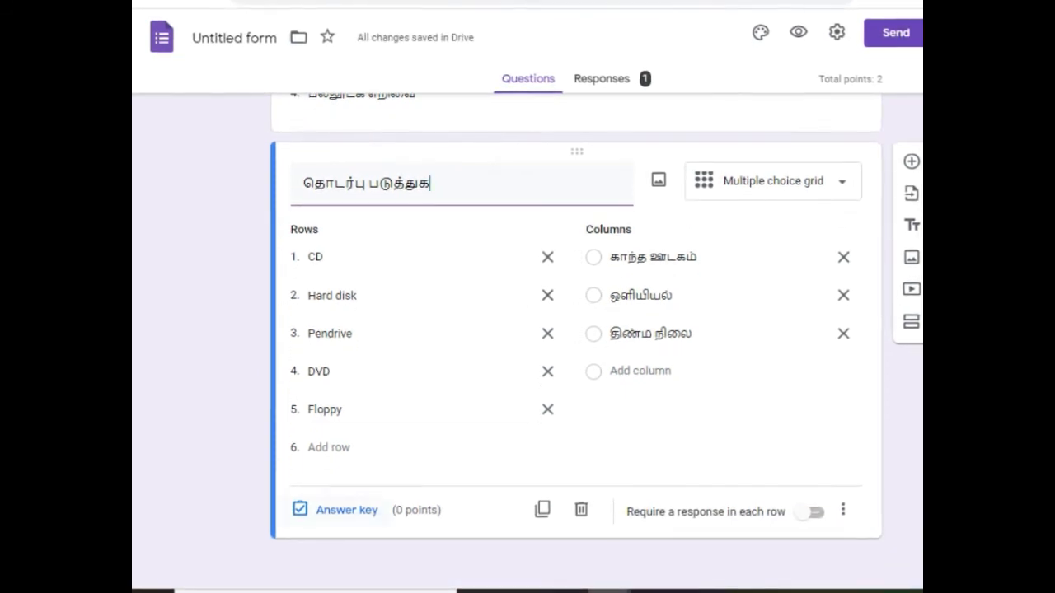
{"action": "left_click", "coordinate": [342, 509]}
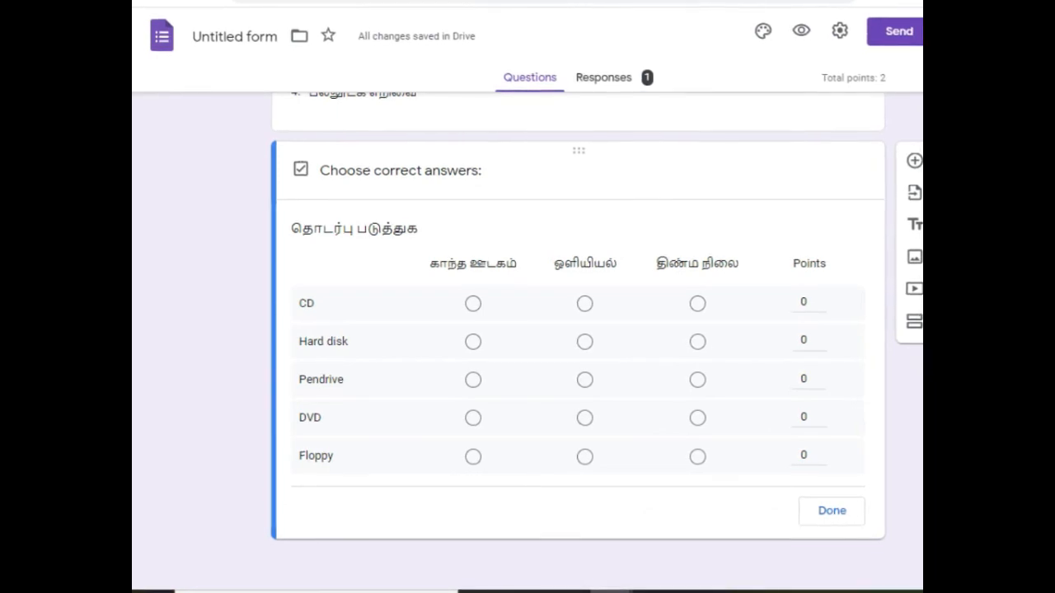
{"action": "left_click", "coordinate": [585, 304]}
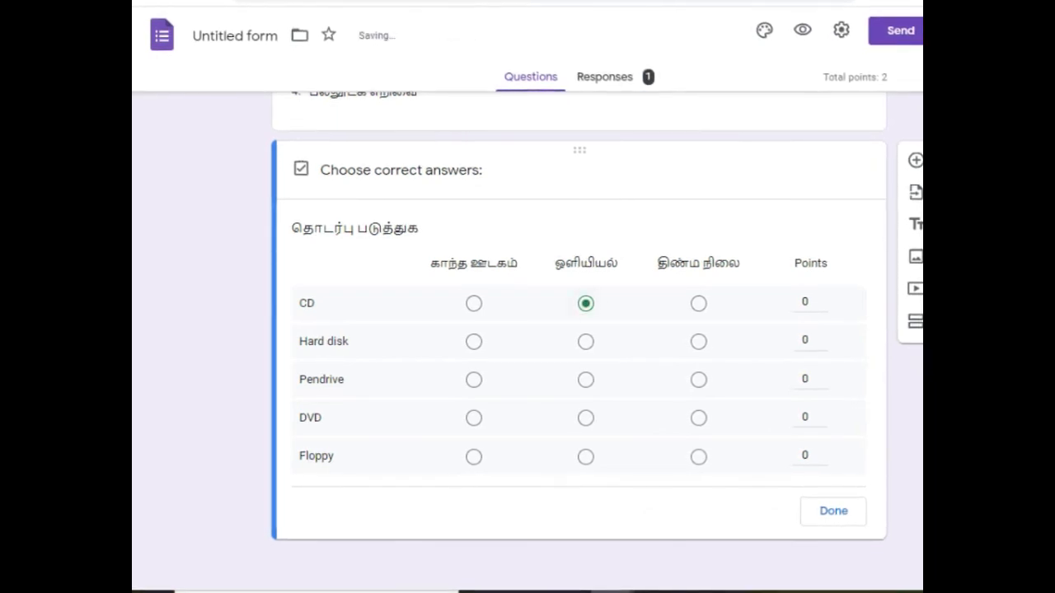
{"action": "left_click", "coordinate": [474, 342]}
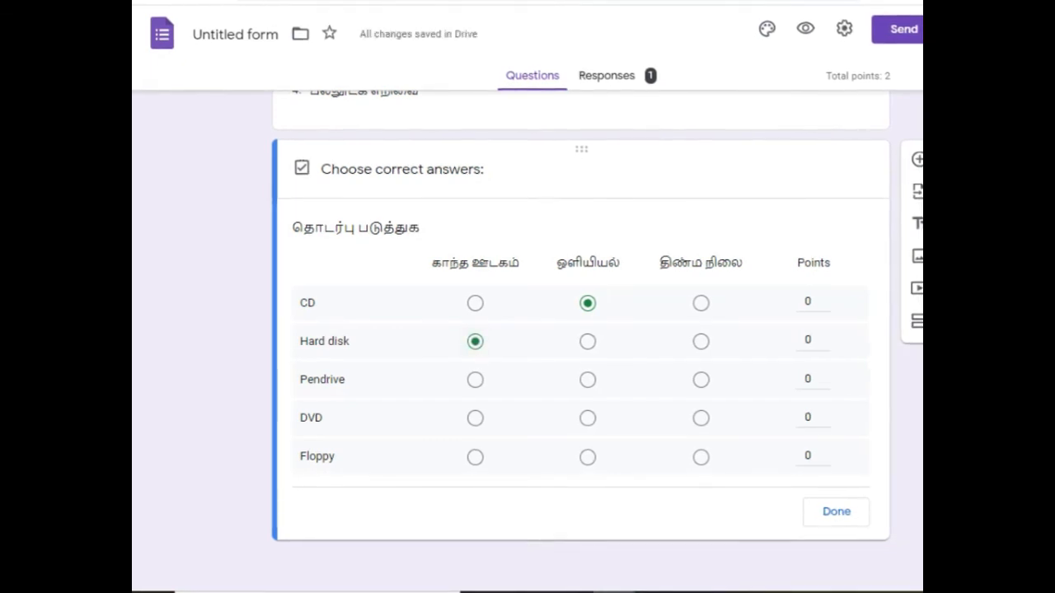
{"action": "left_click", "coordinate": [701, 380]}
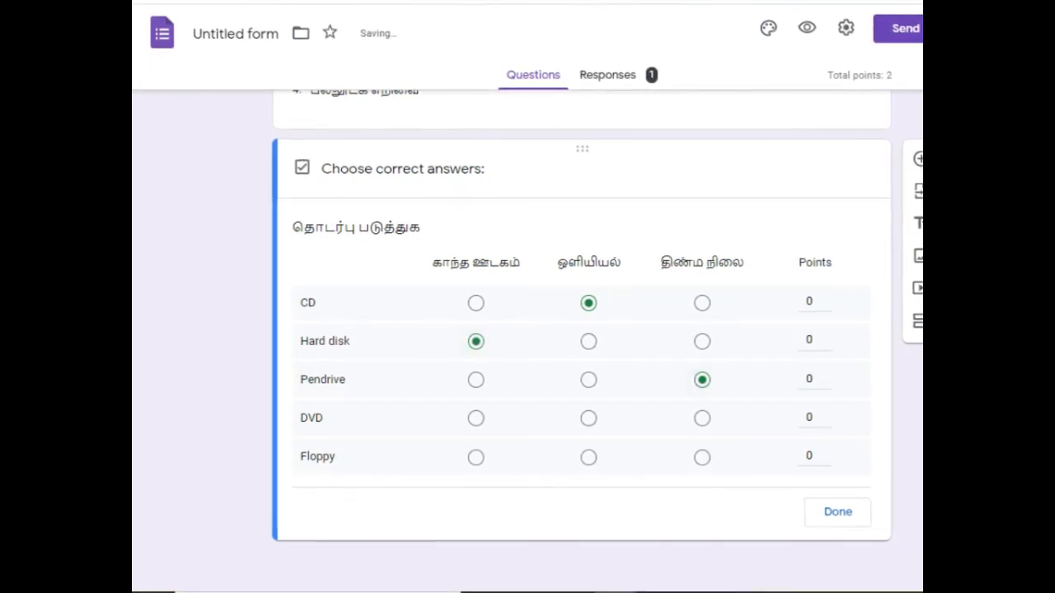
{"action": "left_click", "coordinate": [588, 419]}
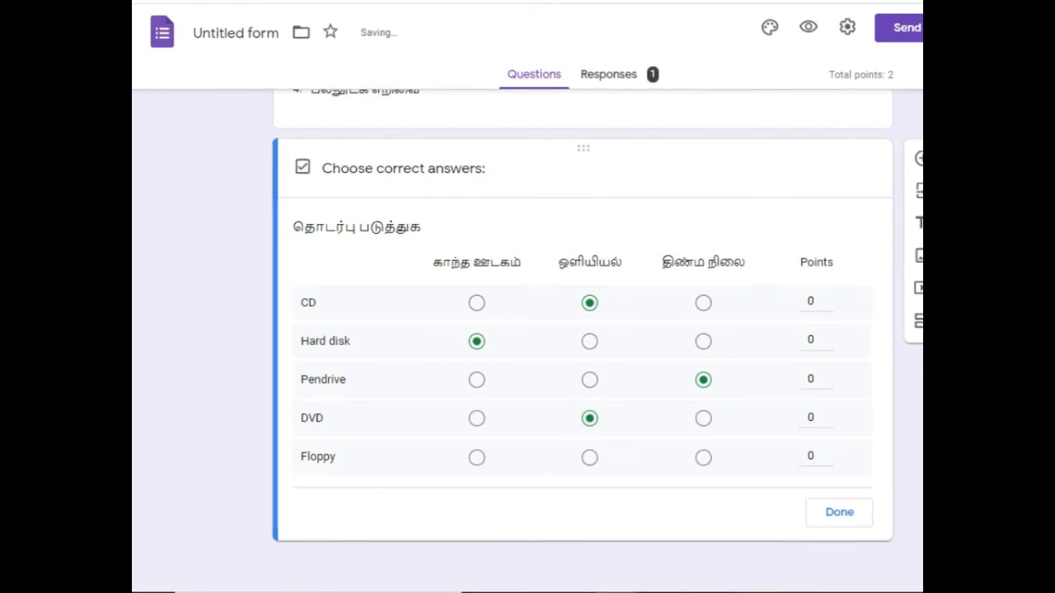
{"action": "left_click", "coordinate": [477, 458]}
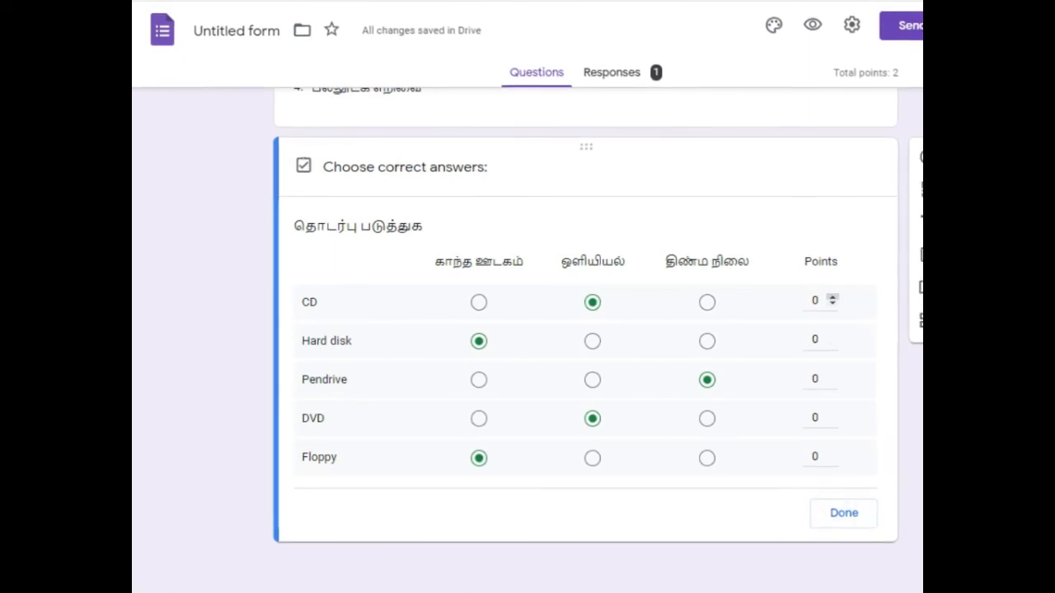
- Assign 1 point to each of the five grid rows and finish the answer key
{"action": "left_click", "coordinate": [832, 298]}
{"action": "left_click", "coordinate": [833, 336]}
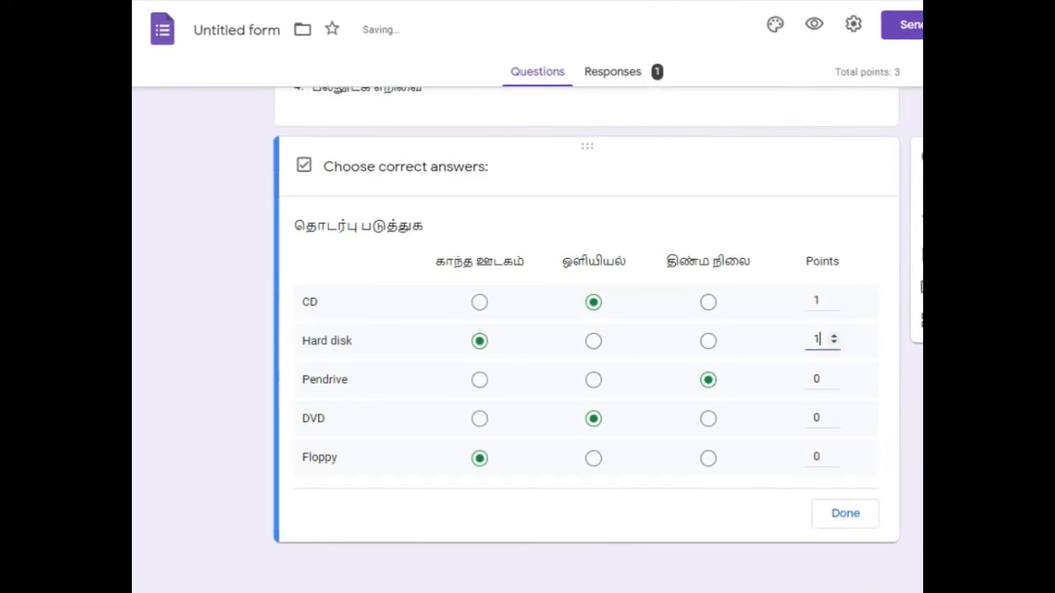
{"action": "left_click", "coordinate": [834, 376]}
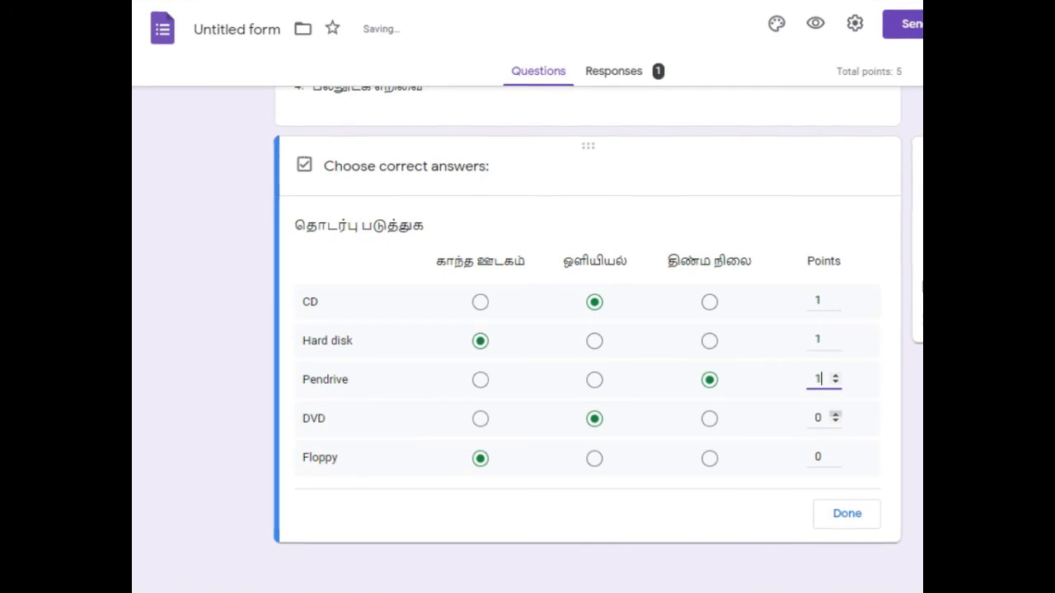
{"action": "left_click", "coordinate": [834, 414]}
{"action": "left_click", "coordinate": [835, 454]}
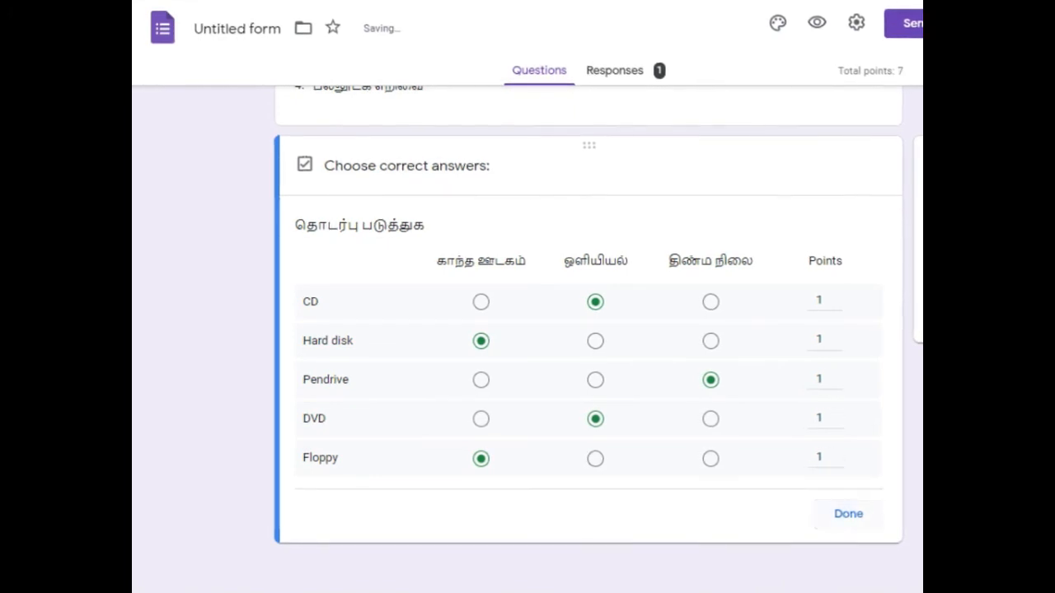
{"action": "left_click", "coordinate": [847, 514]}
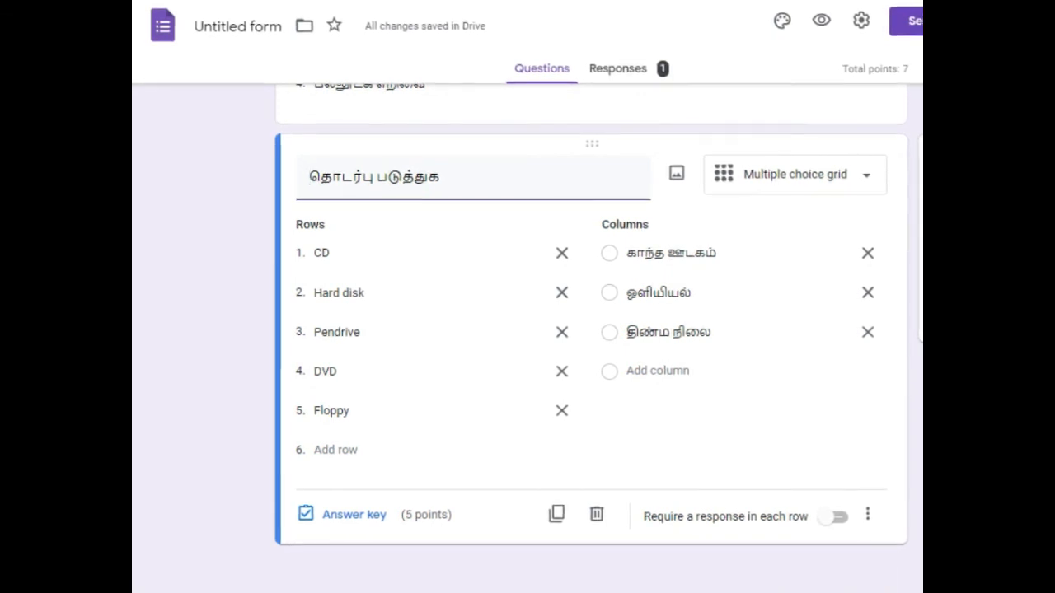
- Preview the form and look through its questions
{"action": "left_click", "coordinate": [822, 20]}
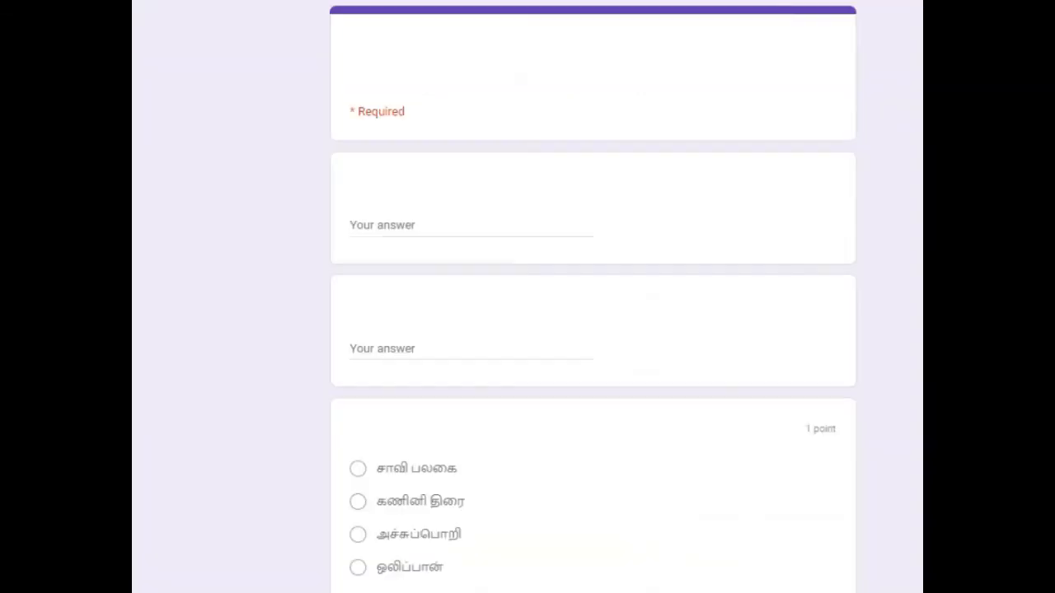
{"action": "scroll", "coordinate": [594, 329], "scroll_direction": "down", "scroll_amount": 15}
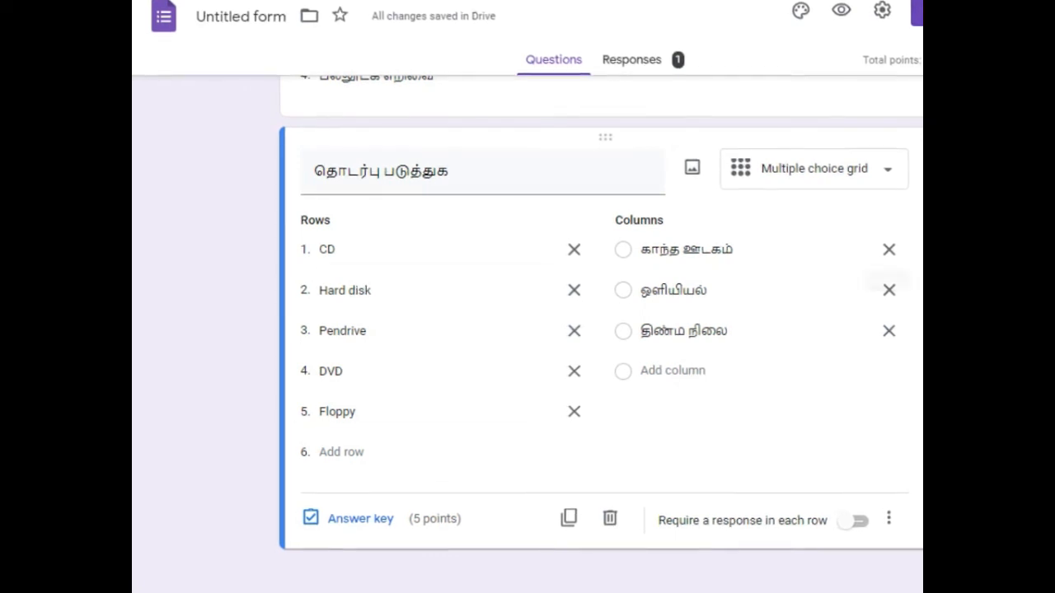
- Add a new question below the multiple choice grid and open its list of question types
{"action": "left_click", "coordinate": [886, 169]}
{"action": "left_click", "coordinate": [917, 213]}
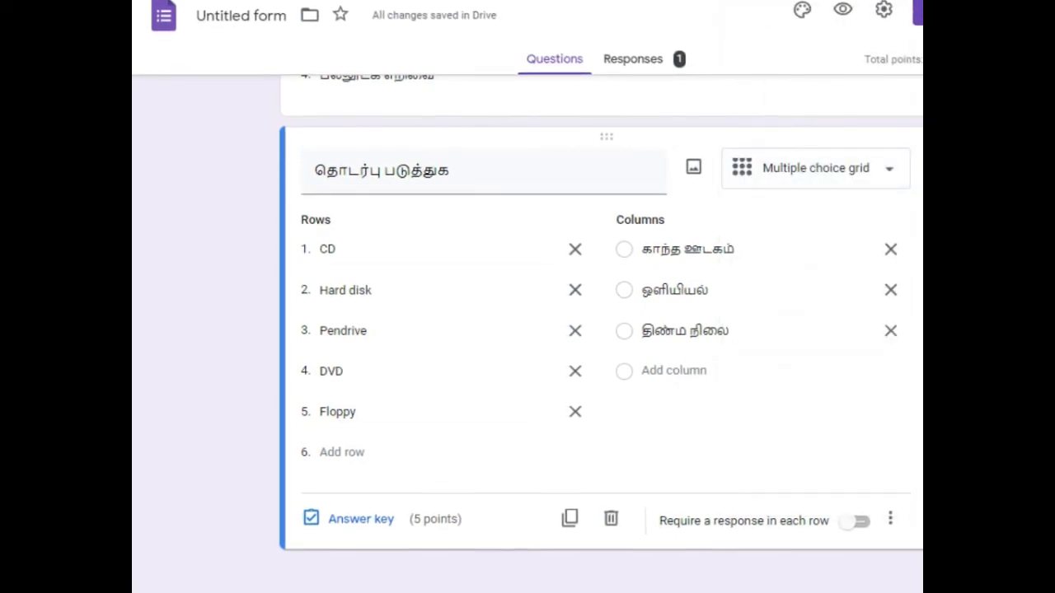
{"action": "left_click", "coordinate": [958, 150]}
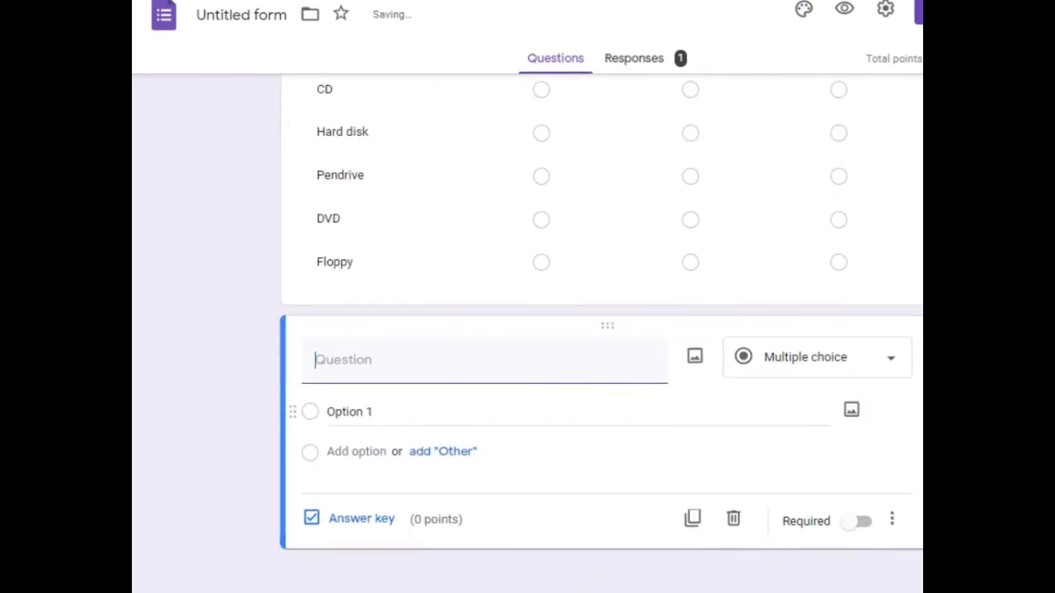
{"action": "left_click", "coordinate": [874, 358]}
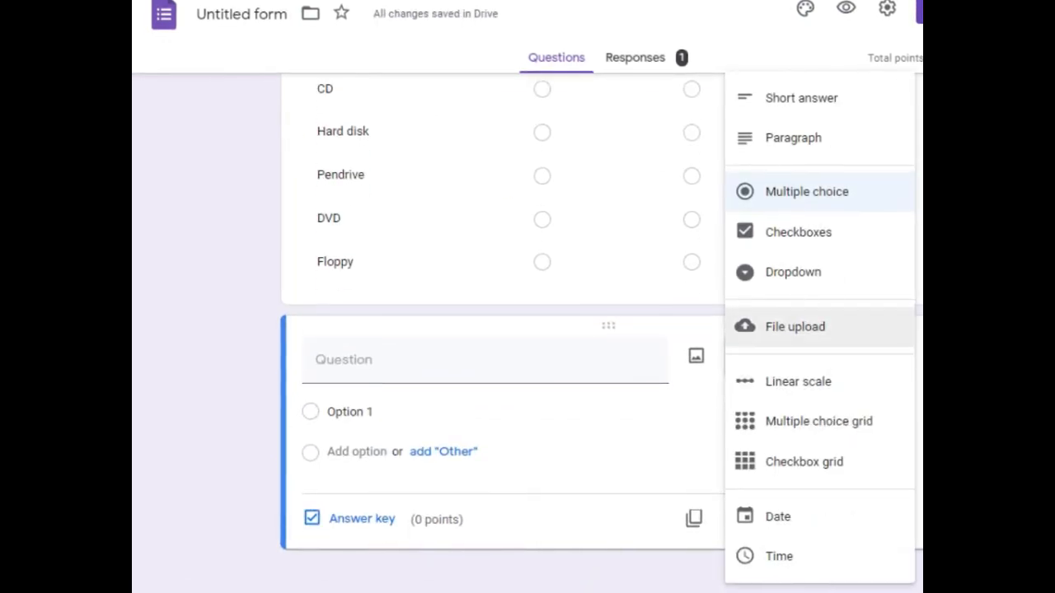